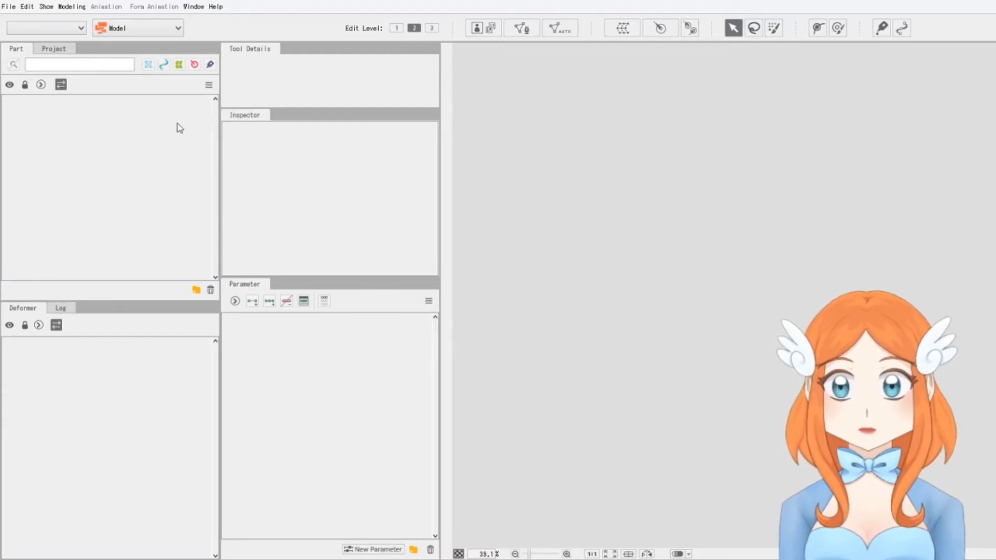
# Create a new model document
pyautogui.click(9, 7)
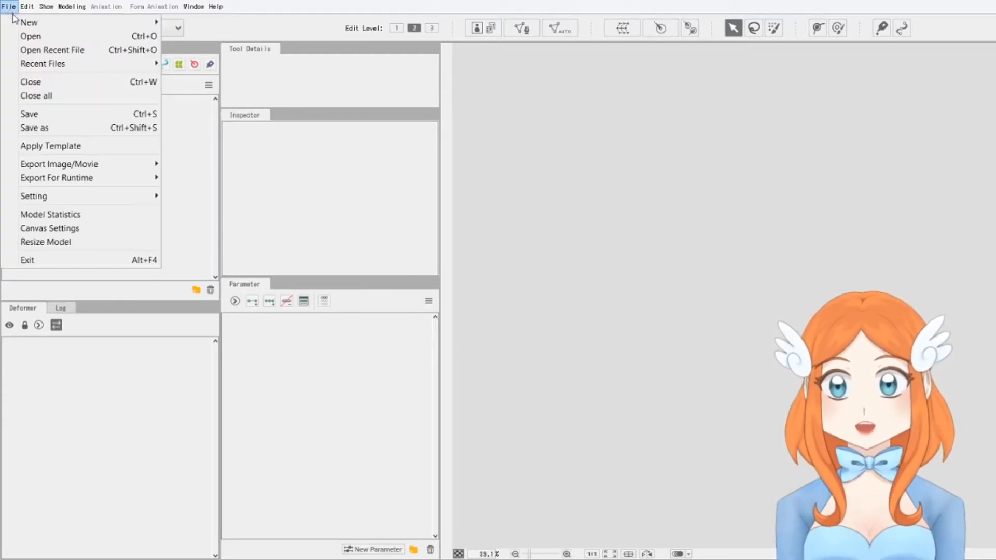
pyautogui.moveTo(16, 23)
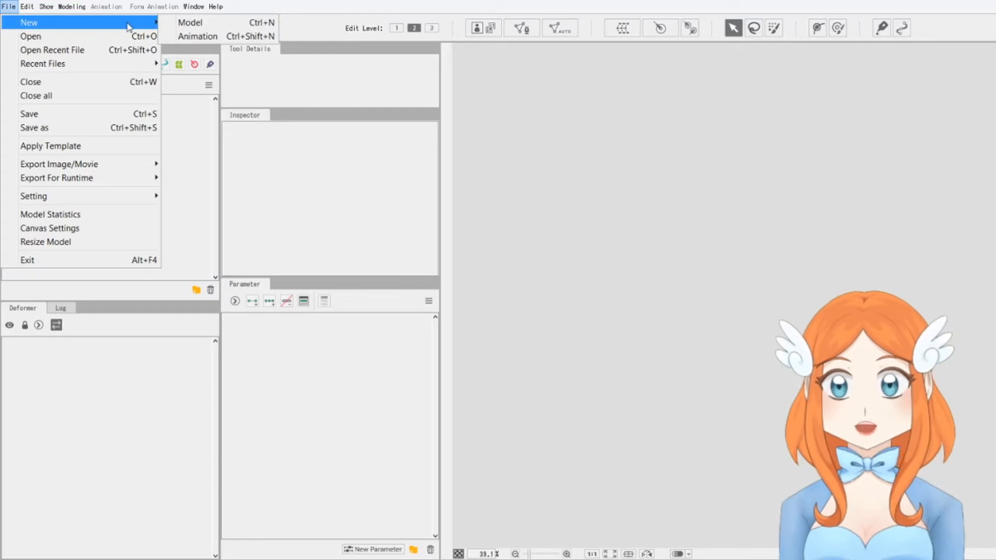
pyautogui.click(183, 25)
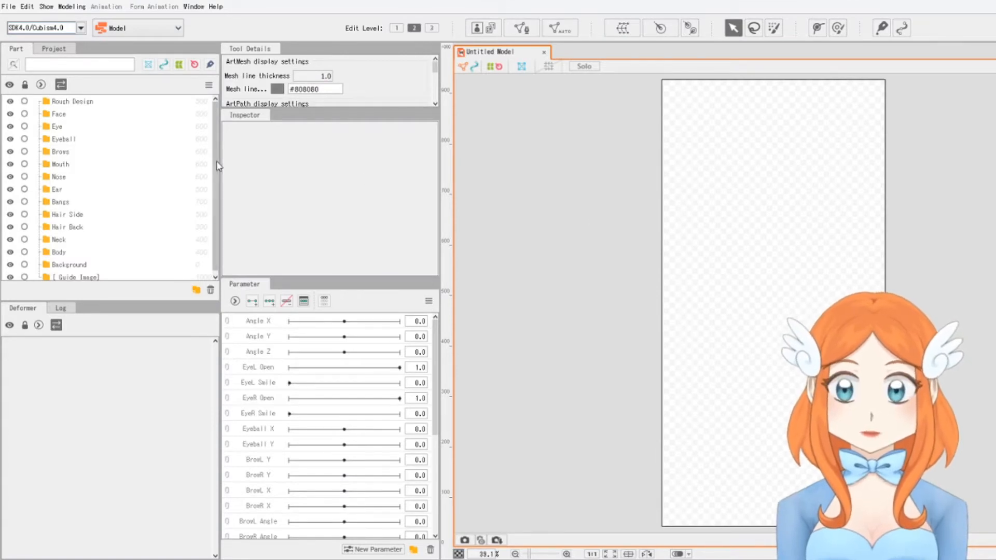
# Examine the new model's default part folders, such as Face, Eye, Brows, Mouth and Nose
pyautogui.click(77, 115)
pyautogui.click(73, 127)
pyautogui.click(72, 151)
pyautogui.click(70, 166)
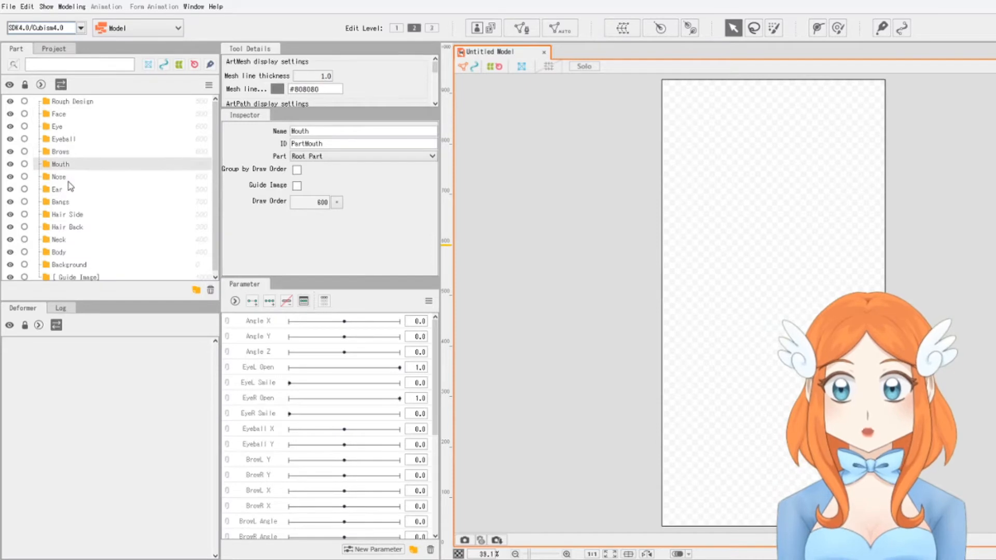
pyautogui.click(70, 178)
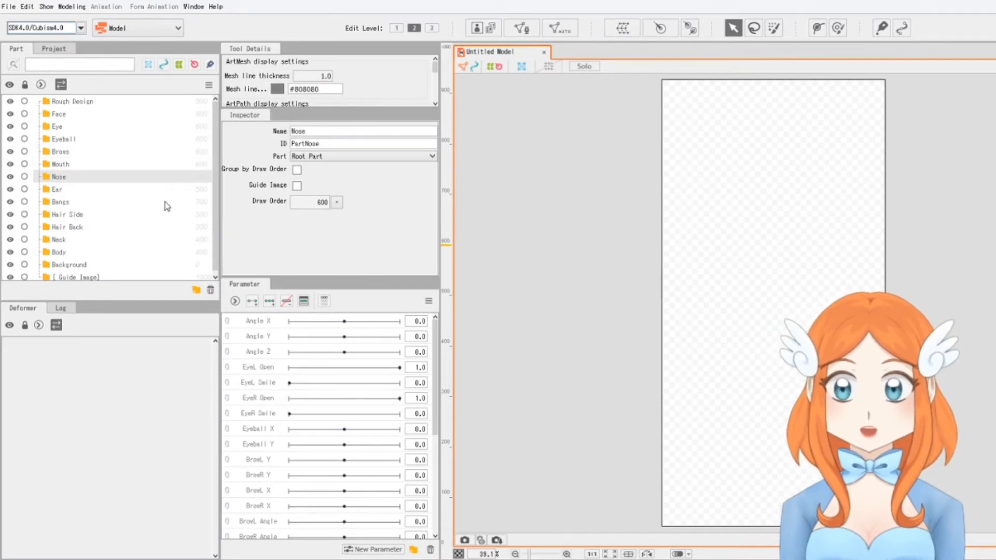
pyautogui.scroll(-1, 216, 181)
pyautogui.scroll(1, 207, 176)
pyautogui.click(92, 114)
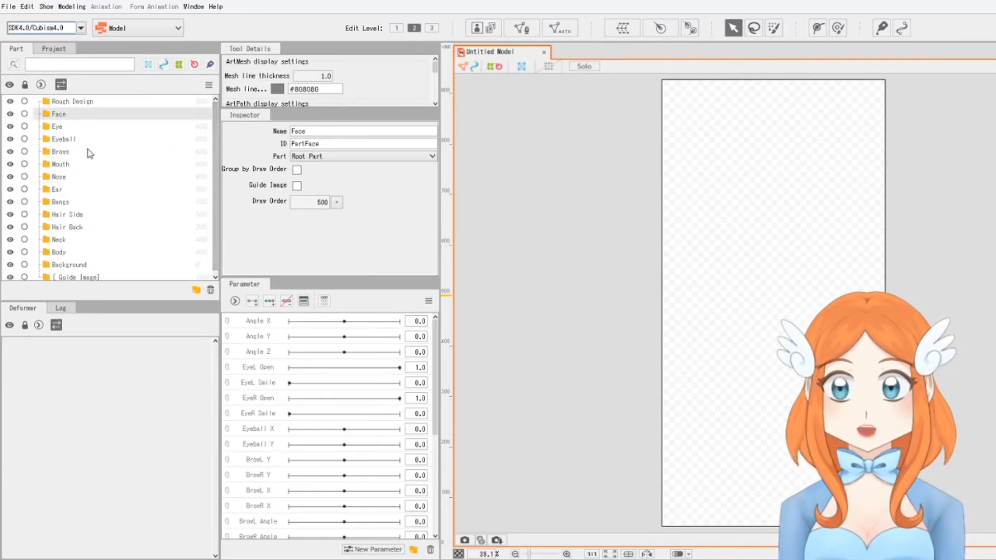
pyautogui.click(88, 152)
pyautogui.click(9, 7)
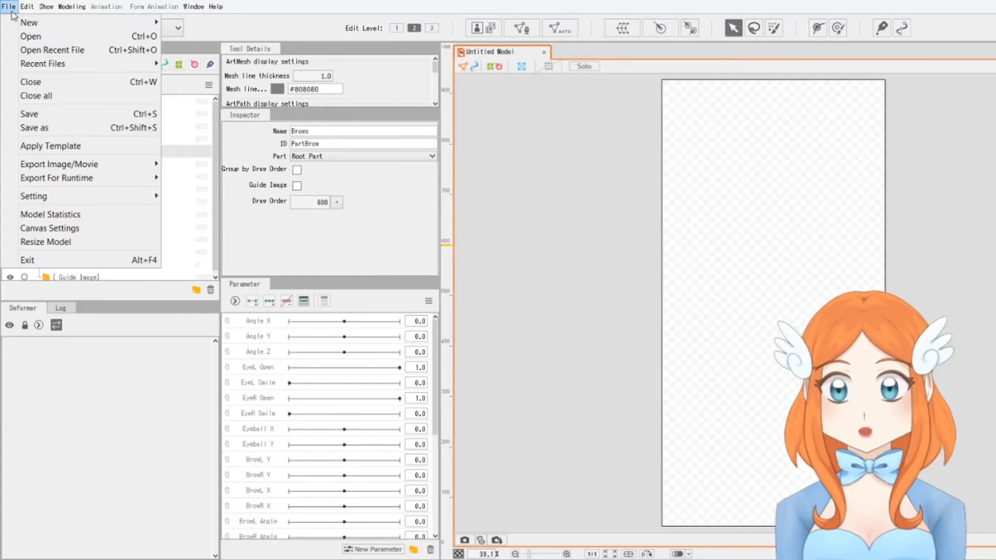
pyautogui.click(10, 8)
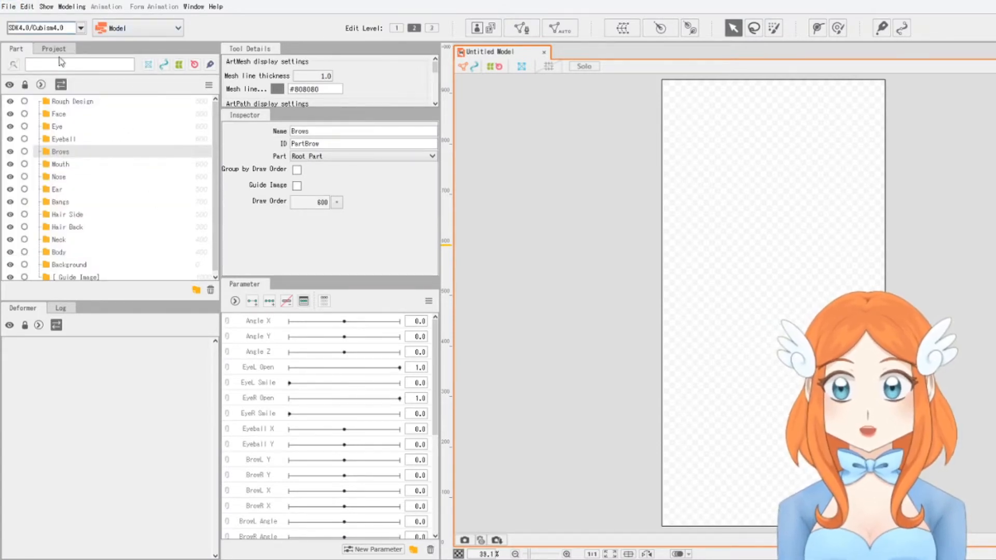
pyautogui.click(76, 117)
pyautogui.click(81, 154)
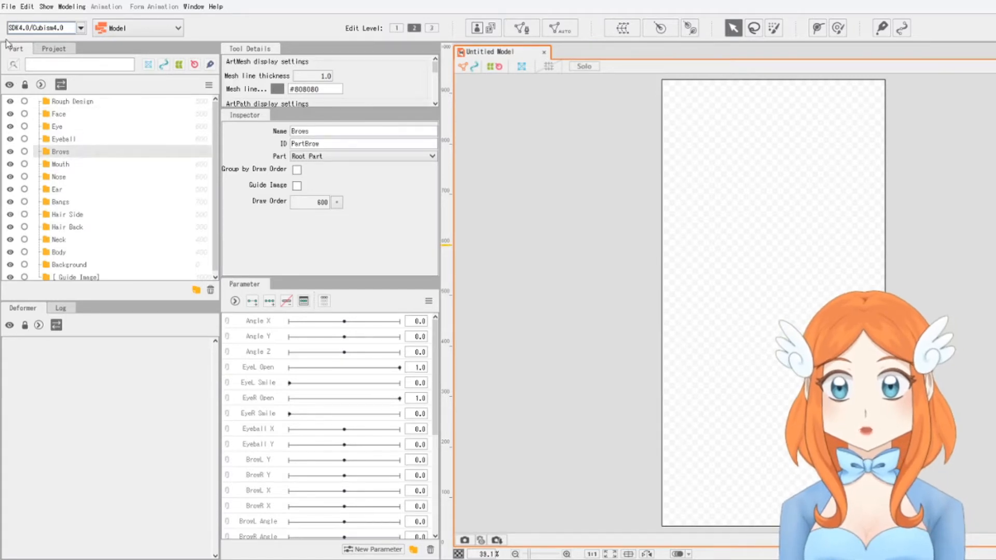
# Open the layered PSD artwork and import it into the existing Untitled Model
pyautogui.click(8, 8)
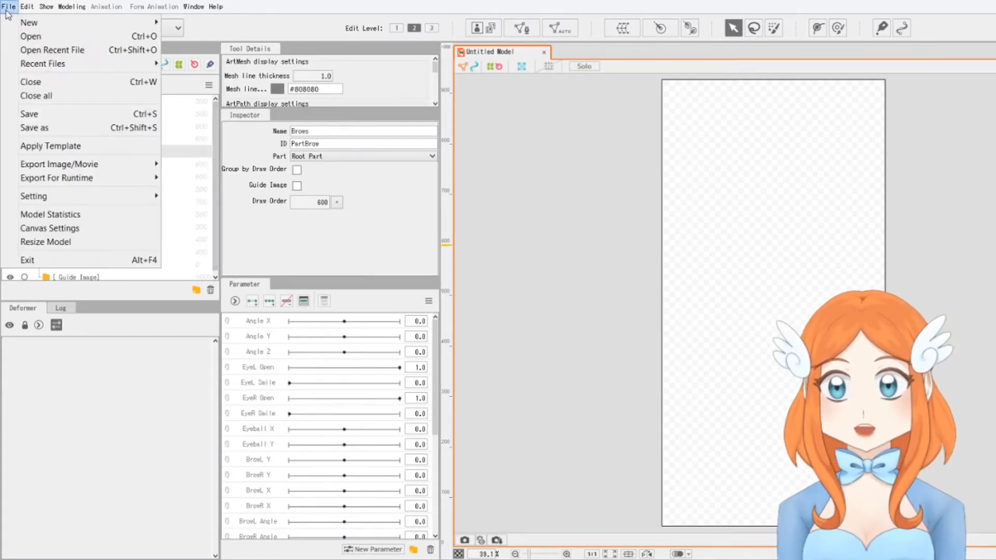
pyautogui.click(124, 32)
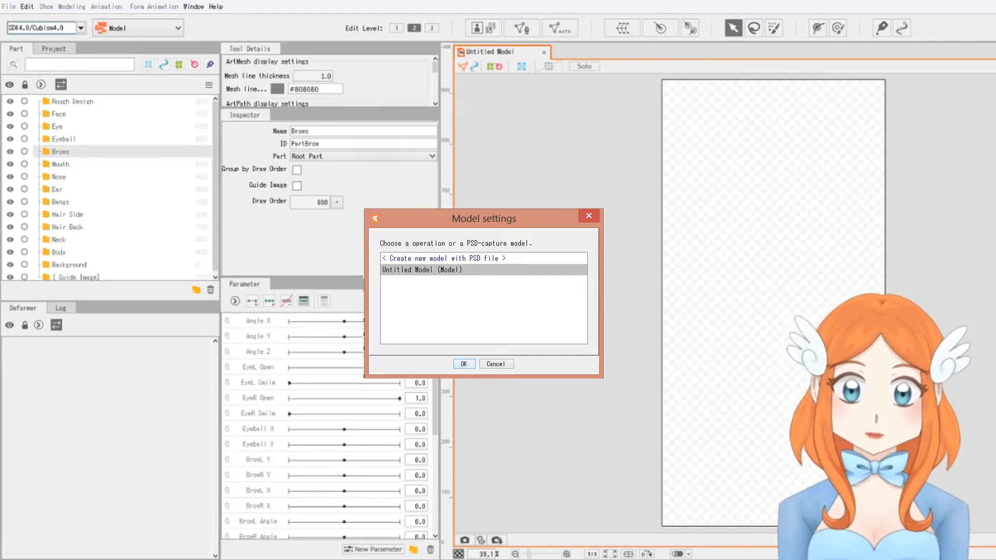
pyautogui.press('Return')
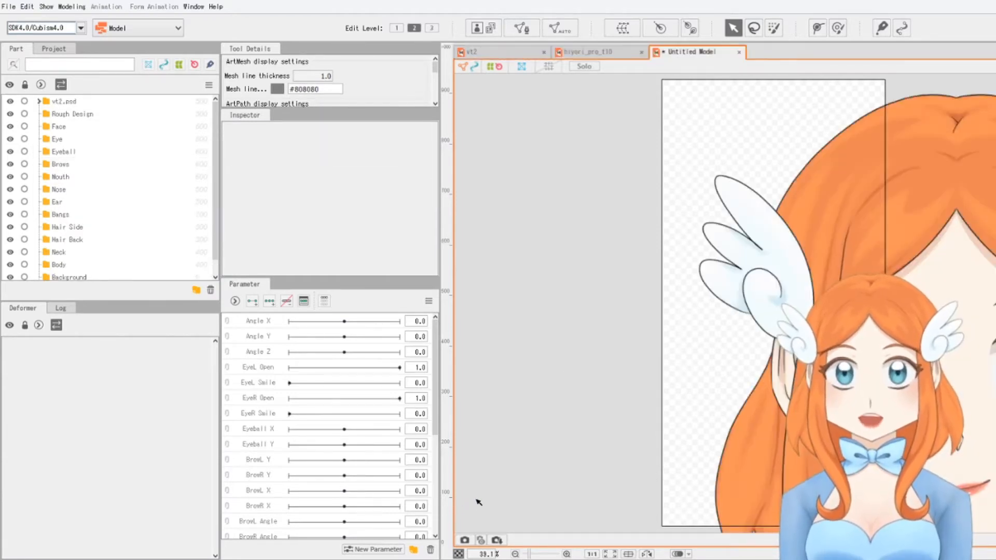
# Enlarge the canvas through the canvas settings so that it fits the whole imported character
pyautogui.click(8, 6)
pyautogui.click(57, 231)
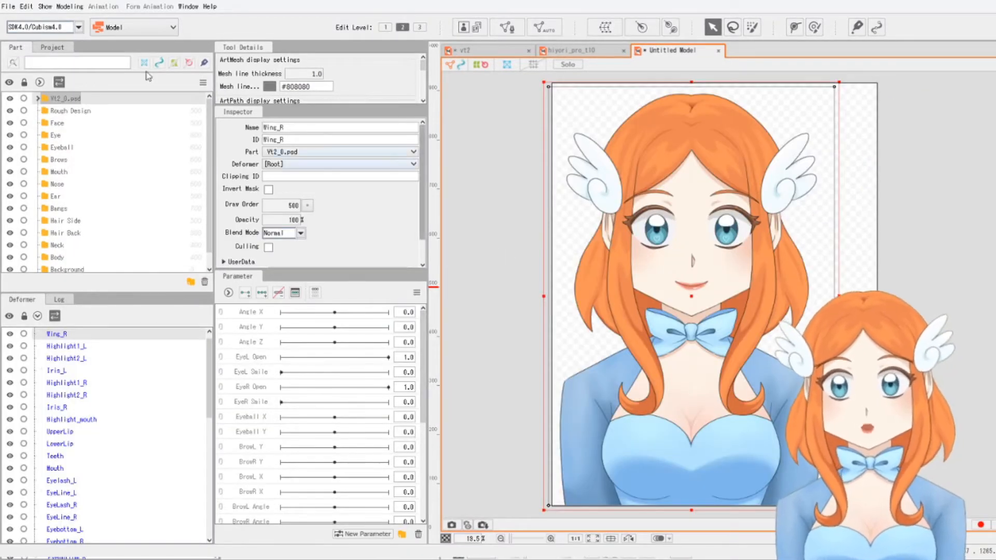
# Expand the Vt2_0.psd folder and compare its imported layers with the default part folders below it
pyautogui.click(40, 101)
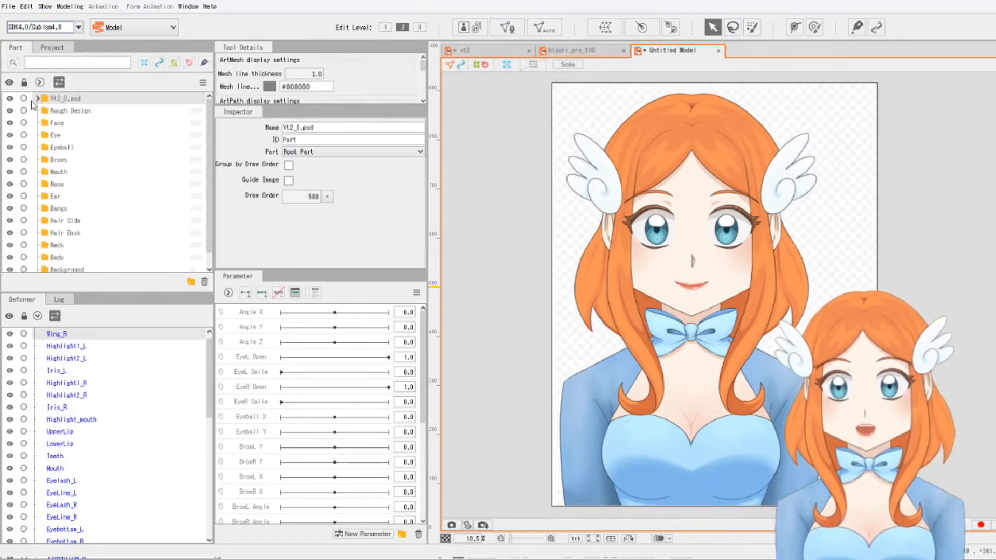
pyautogui.click(38, 99)
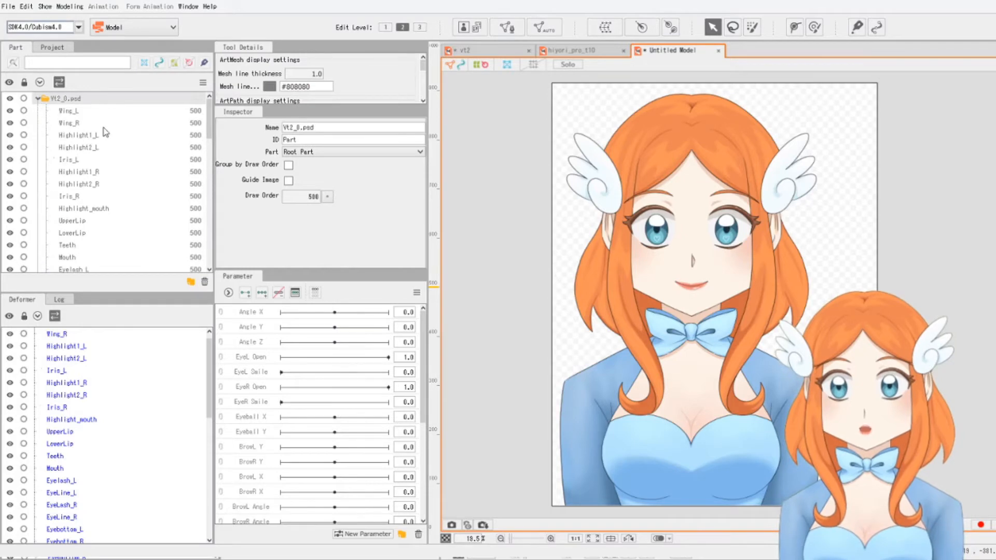
pyautogui.click(72, 112)
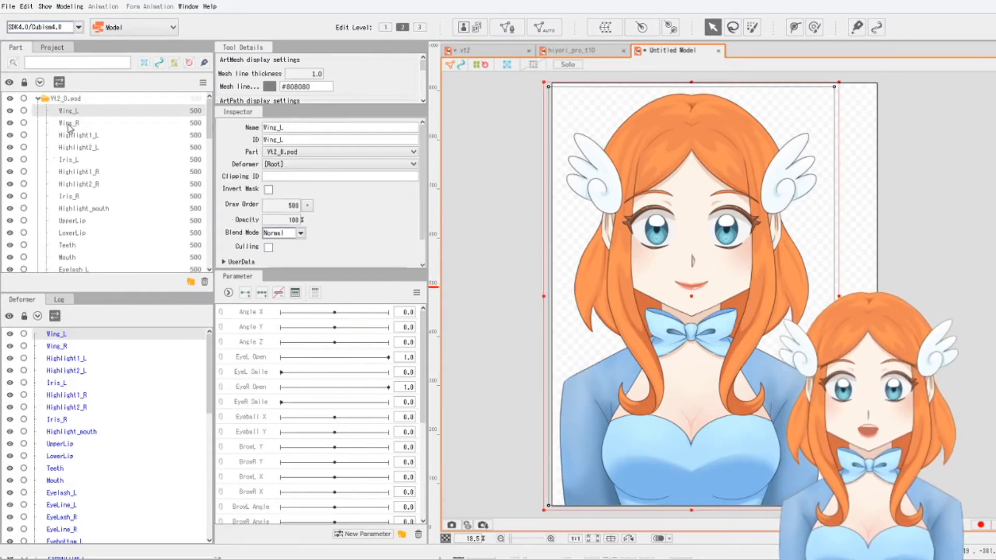
pyautogui.click(71, 125)
pyautogui.scroll(-10, 79, 163)
pyautogui.scroll(-3, 79, 163)
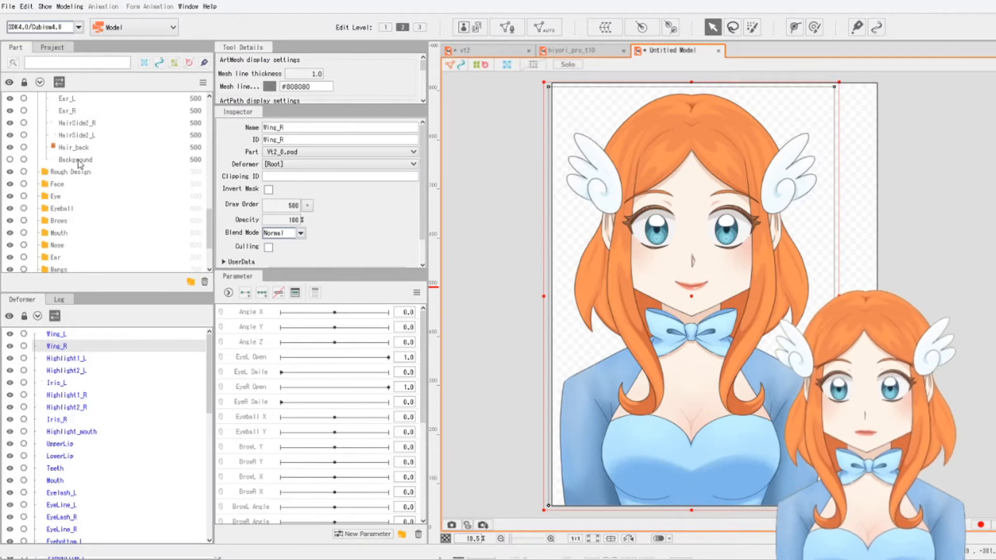
pyautogui.click(59, 173)
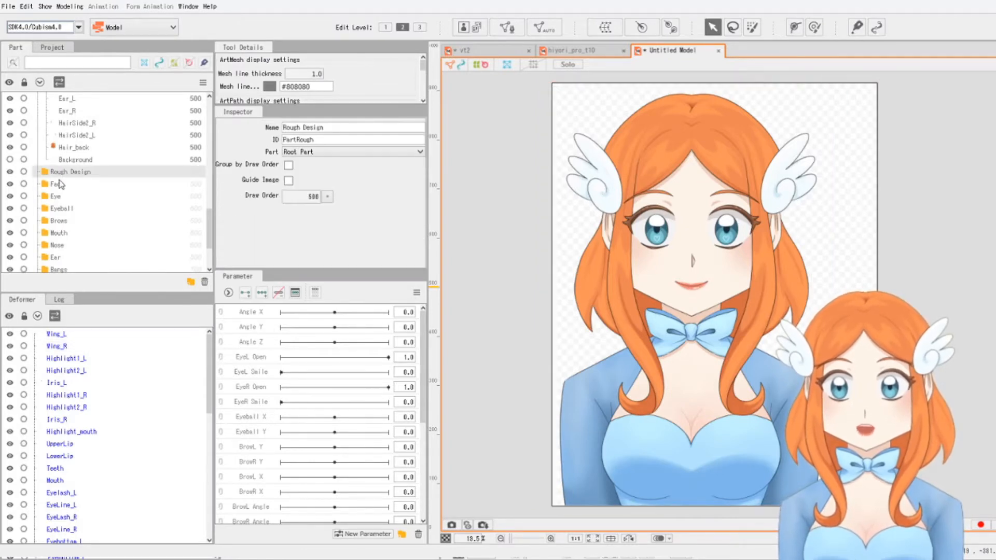
pyautogui.click(75, 187)
pyautogui.scroll(5, 74, 197)
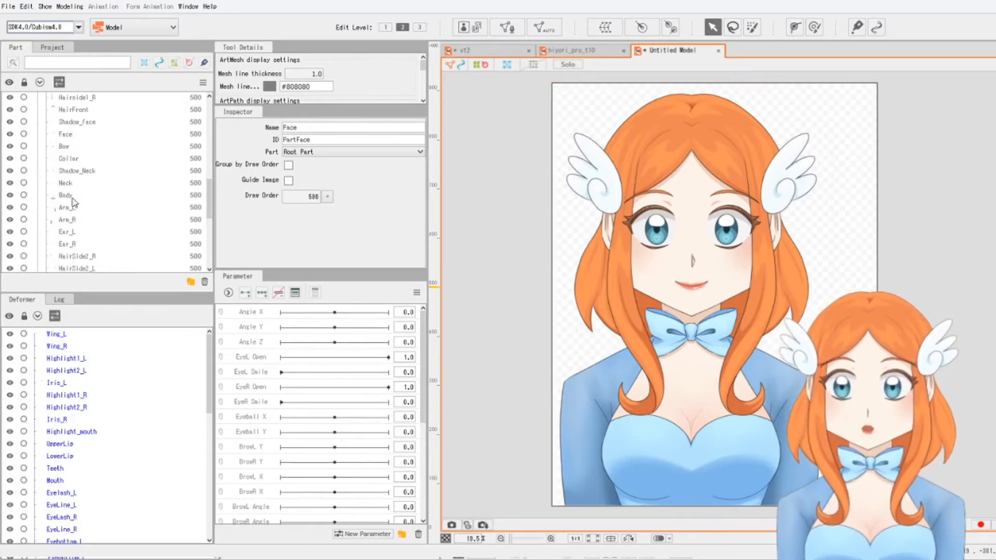
pyautogui.scroll(-4, 74, 202)
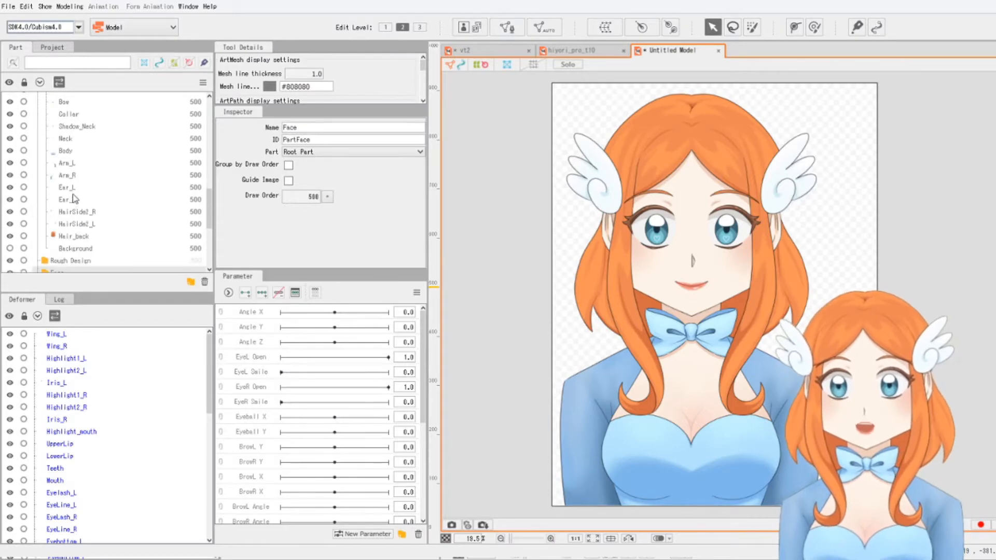
pyautogui.scroll(-2, 74, 199)
# Move the Ear_L and Ear_R layers from the Vt2_0.psd folder into the Ear part folder
pyautogui.click(67, 149)
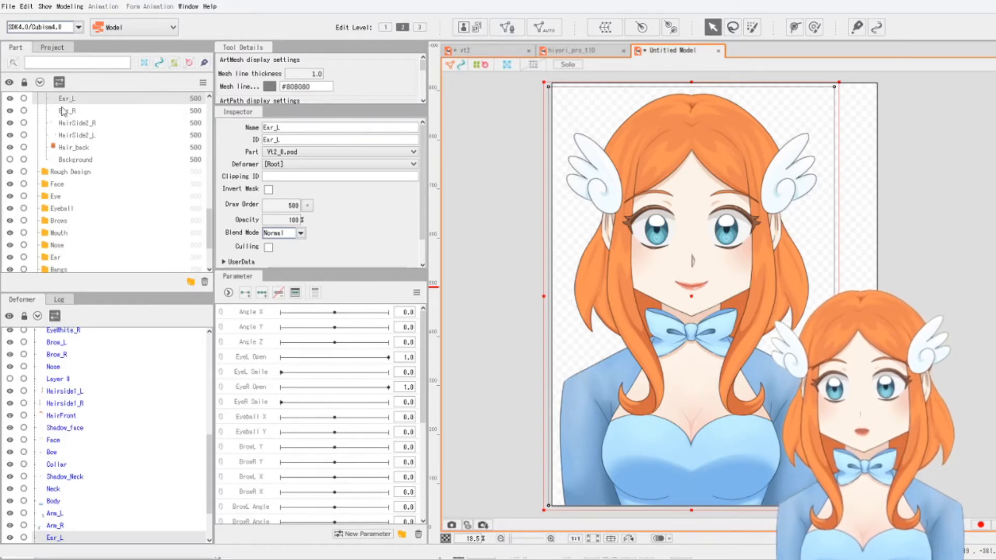
pyautogui.moveTo(70, 104); pyautogui.dragTo(66, 258)
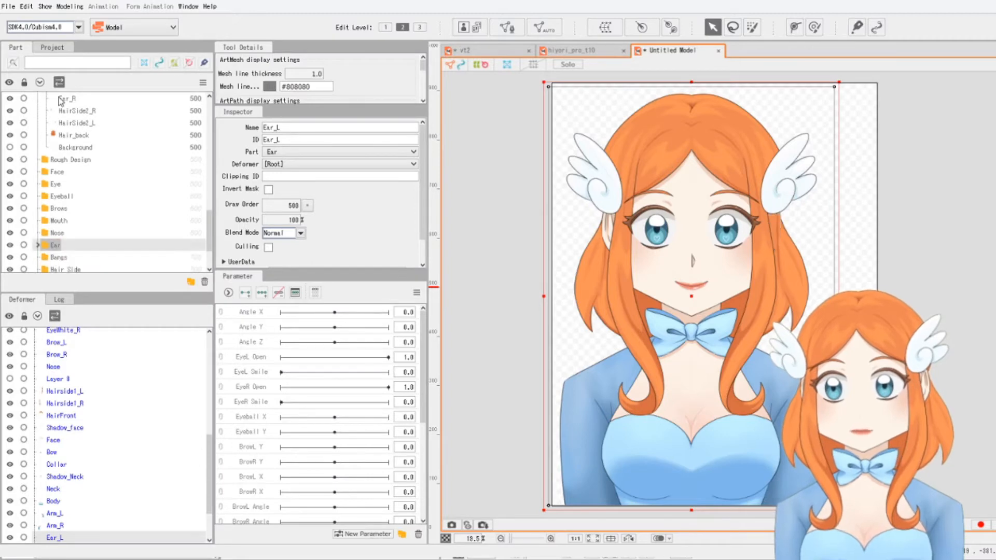
pyautogui.moveTo(60, 101); pyautogui.dragTo(56, 249)
pyautogui.scroll(-1, 47, 220)
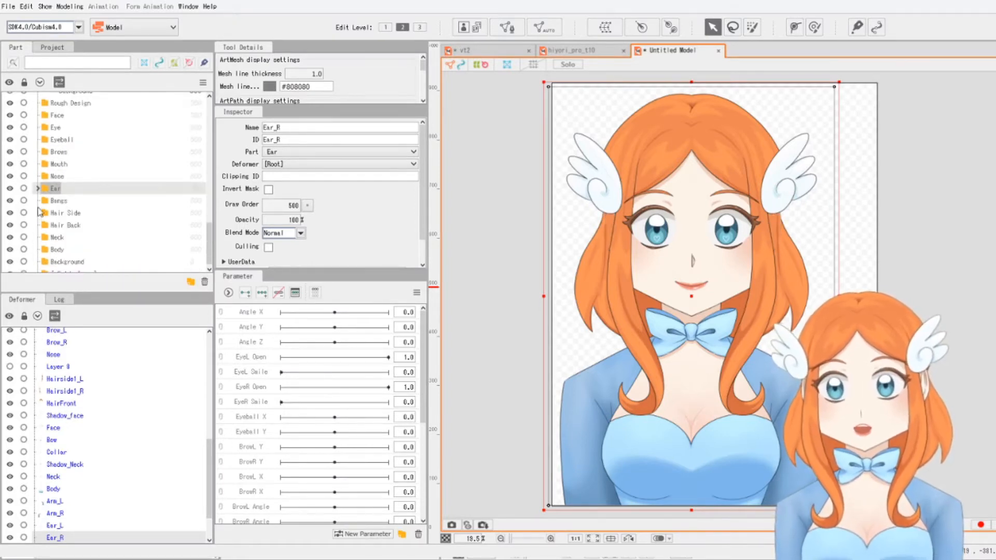
pyautogui.click(38, 188)
pyautogui.click(37, 188)
# Undo the moves of the Ear_L and Ear_R layers into the Ear folder
pyautogui.scroll(1, 46, 194)
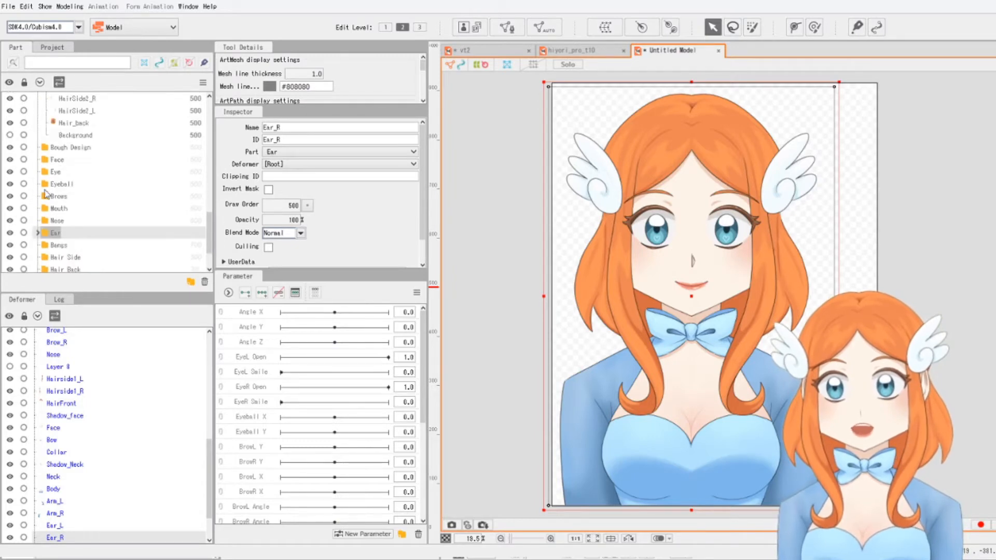
pyautogui.scroll(1, 46, 194)
pyautogui.hotkey('ctrl', 'z')
pyautogui.hotkey('ctrl', 'z')
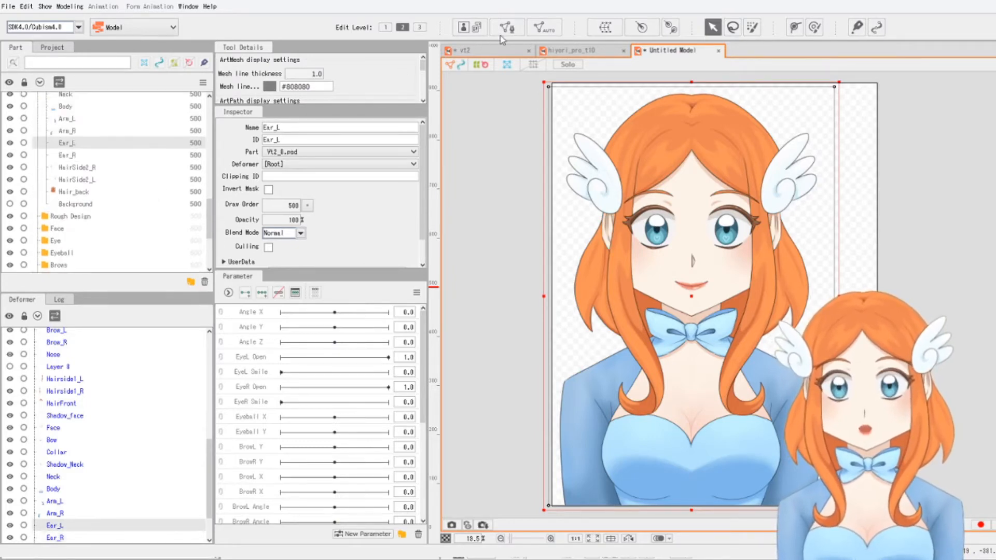
# Switch to the vt2 model and examine the Brow_L and Brow_R layers grouped in its Brows folder
pyautogui.click(496, 52)
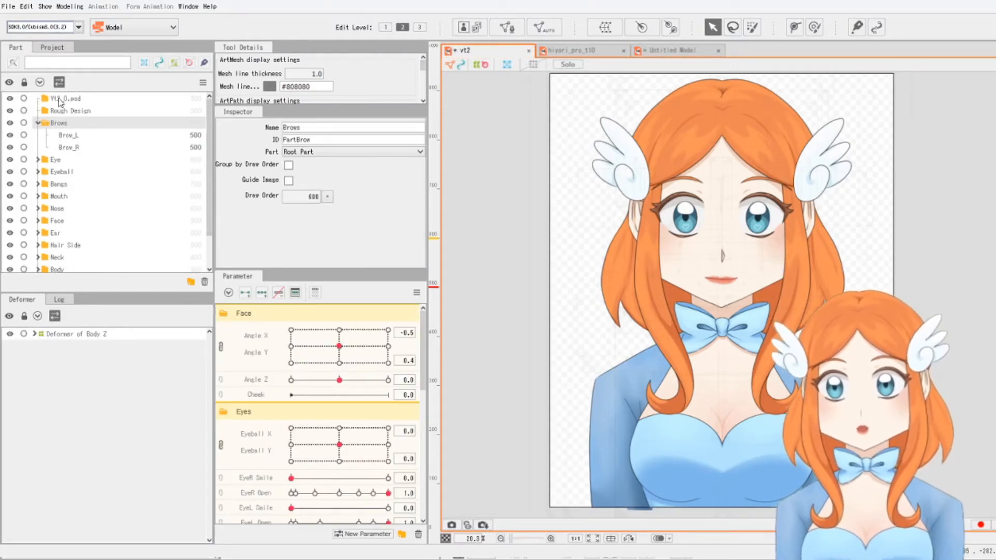
pyautogui.click(64, 134)
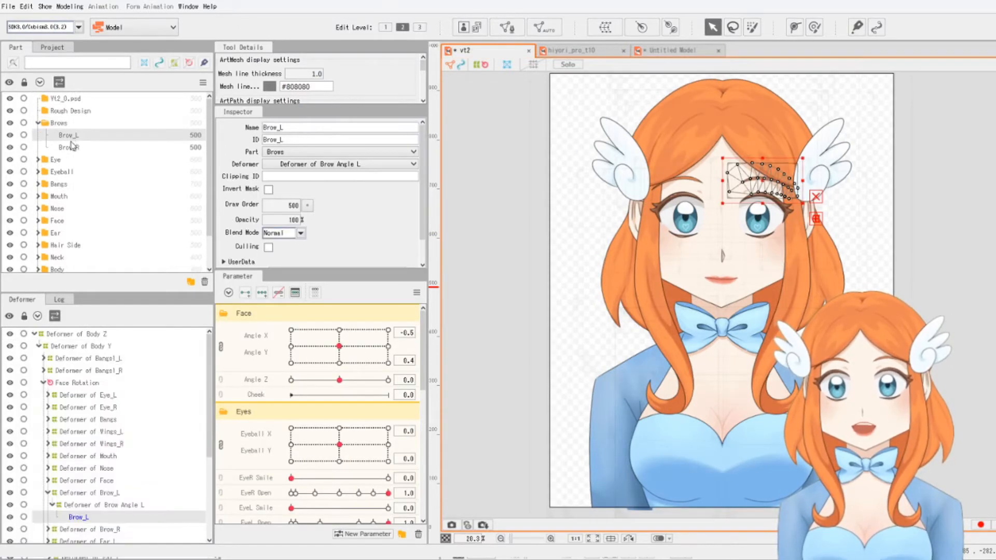
pyautogui.click(76, 150)
pyautogui.click(68, 136)
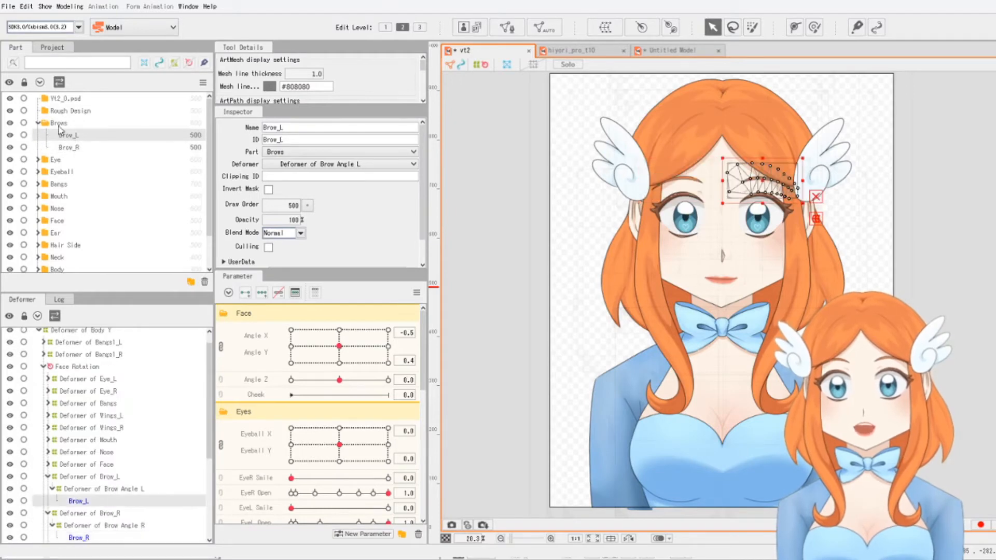
pyautogui.click(56, 125)
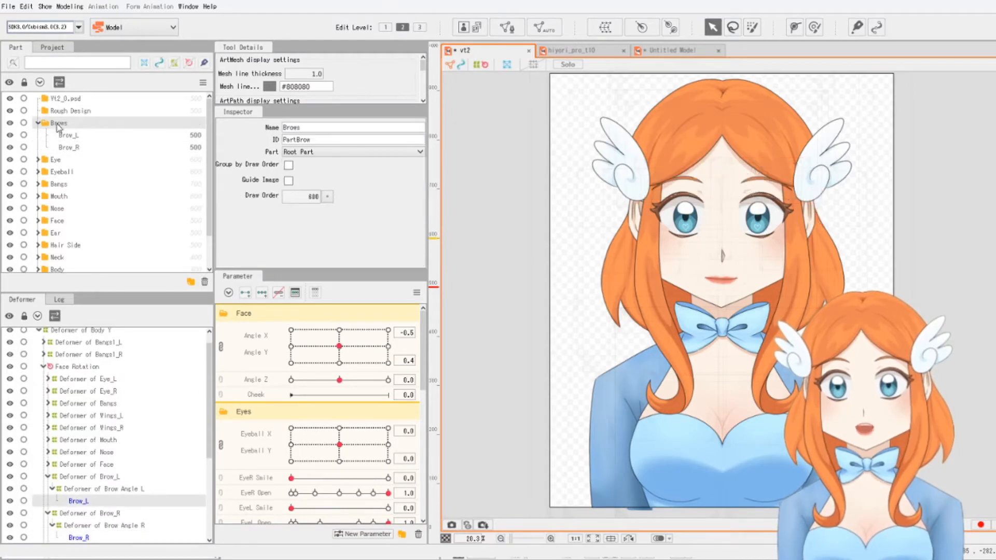
# Collapse the Brows folder, reorder it directly below the Face folder, and expand Face to select its Face layer
pyautogui.click(38, 123)
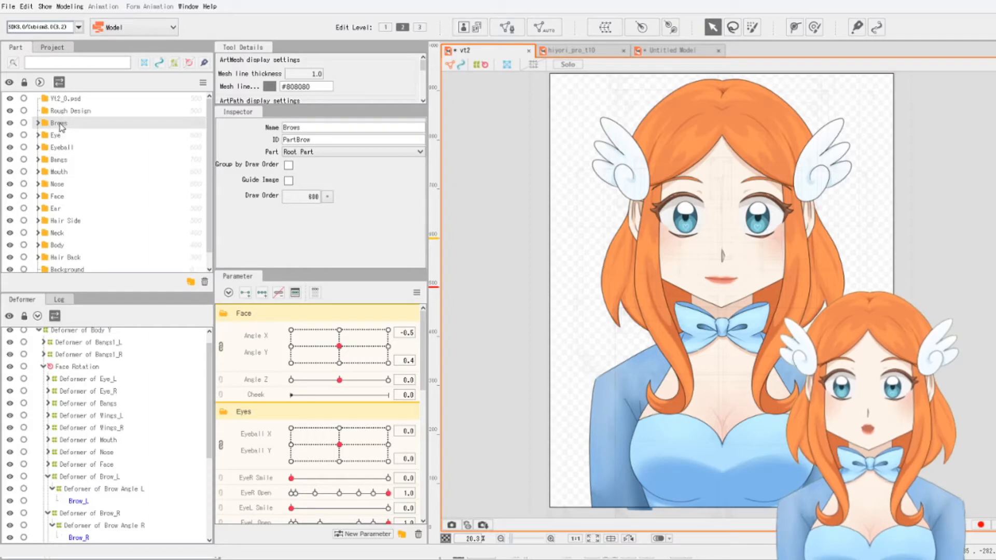
pyautogui.moveTo(61, 126); pyautogui.dragTo(60, 205)
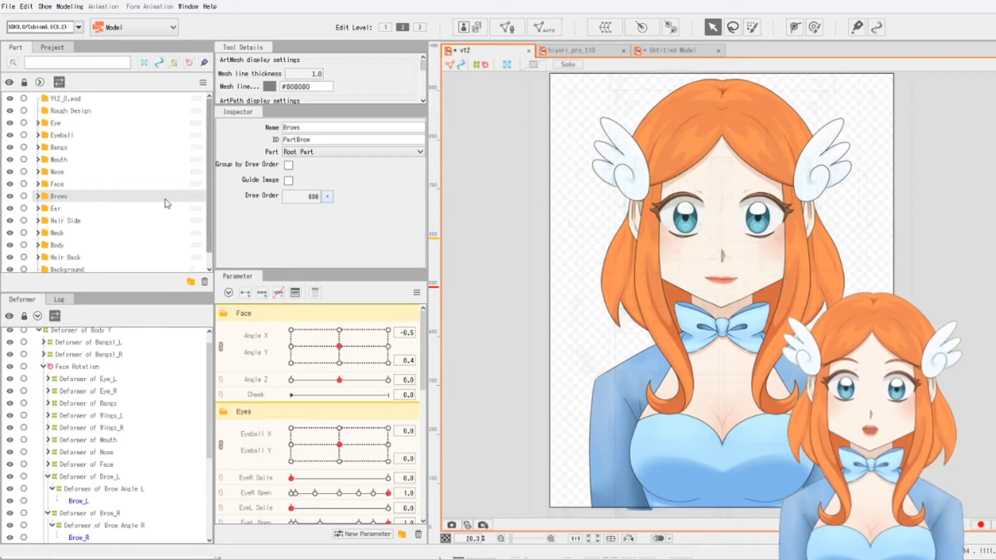
pyautogui.click(38, 184)
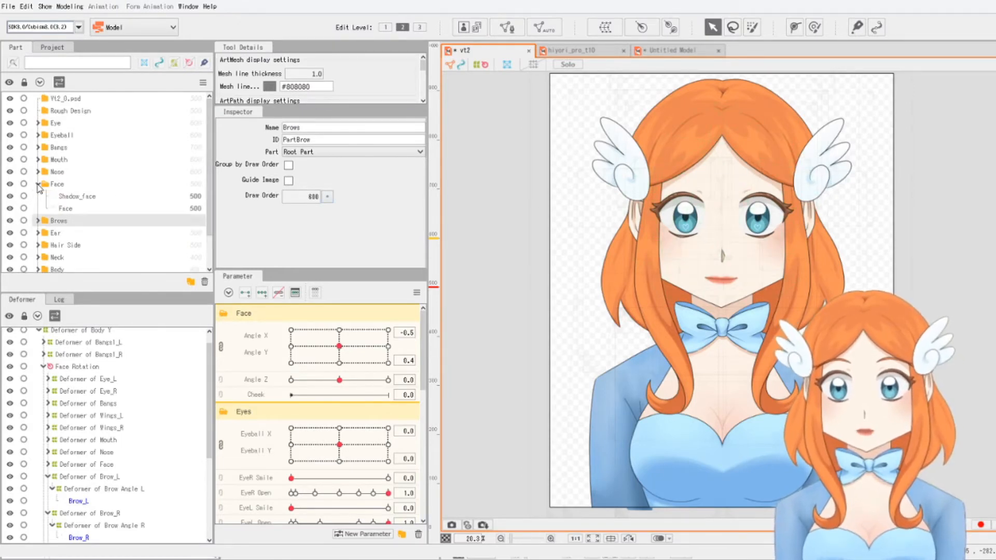
pyautogui.click(63, 208)
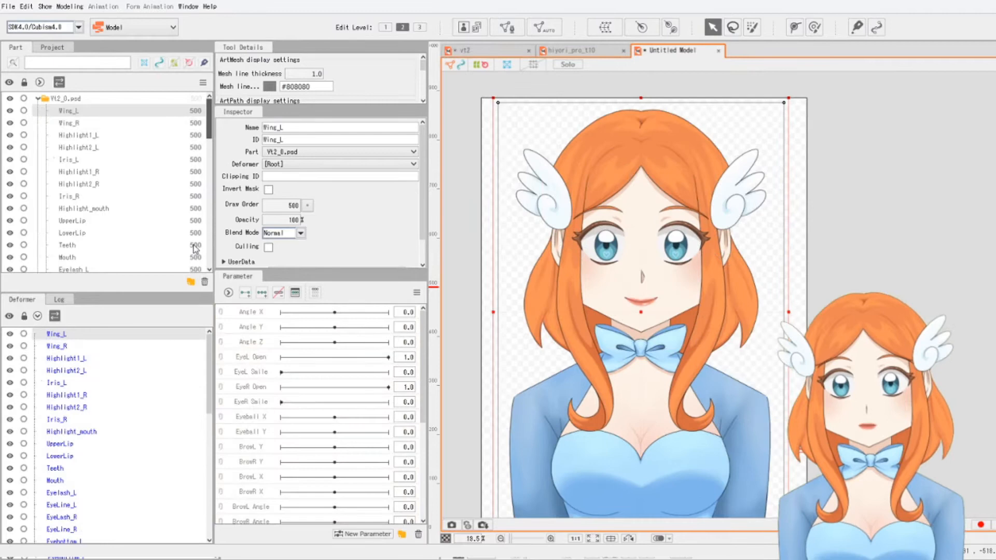
# Examine the part folders listed below the Vt2_0.psd layers, selecting the Brows folder
pyautogui.scroll(-2, 196, 249)
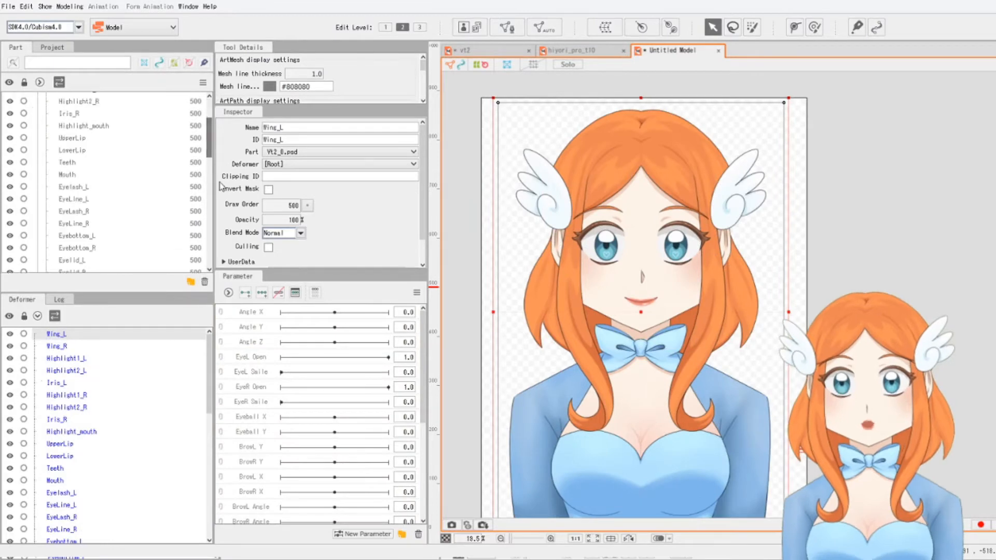
pyautogui.scroll(-10, 114, 140)
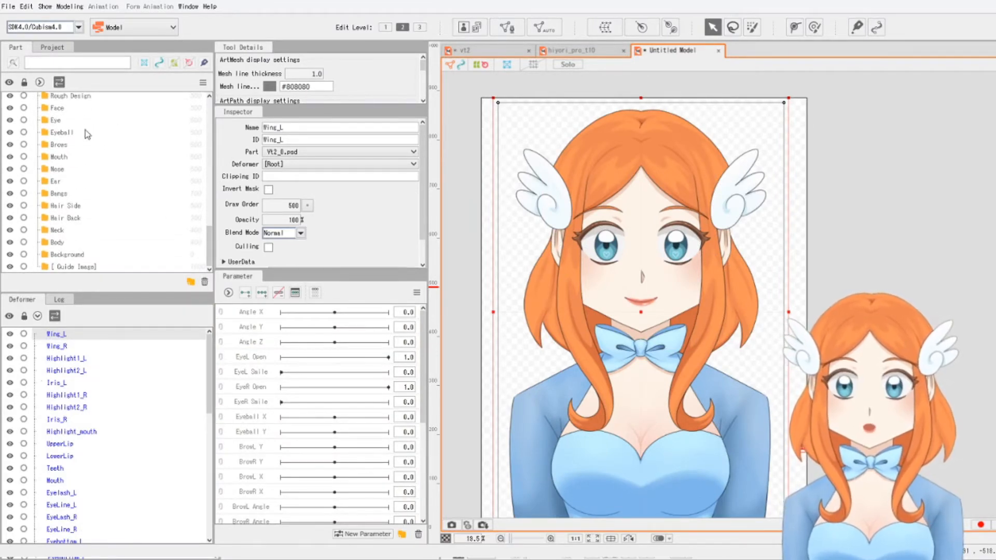
pyautogui.moveTo(208, 241)
pyautogui.mouseDown()
pyautogui.moveTo(202, 155)
pyautogui.moveTo(211, 249)
pyautogui.mouseUp()
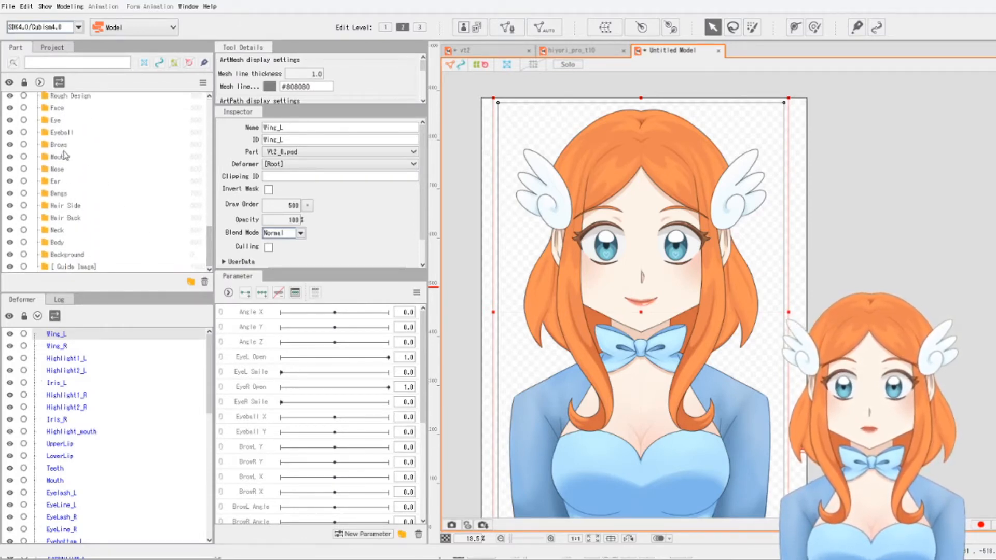
pyautogui.click(103, 145)
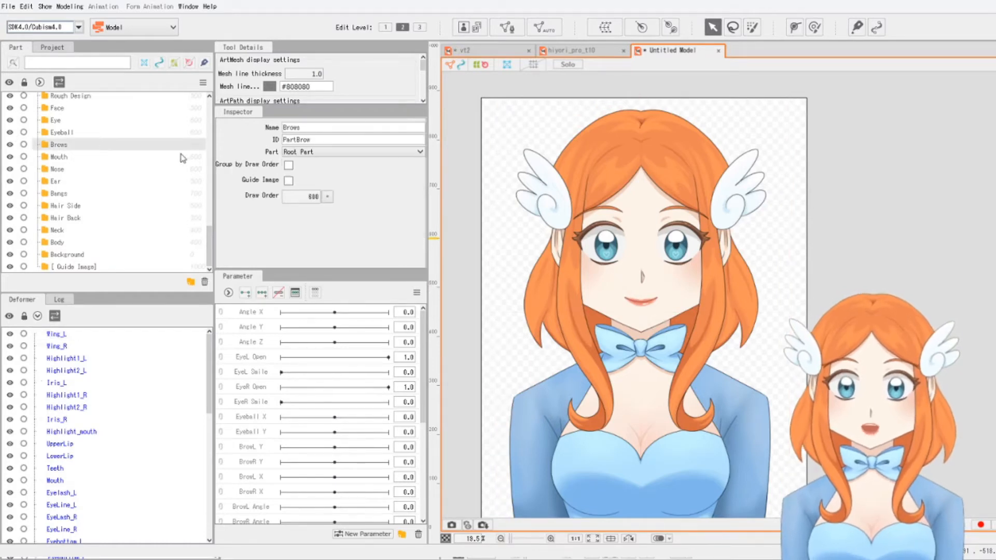
pyautogui.moveTo(210, 240); pyautogui.dragTo(205, 116)
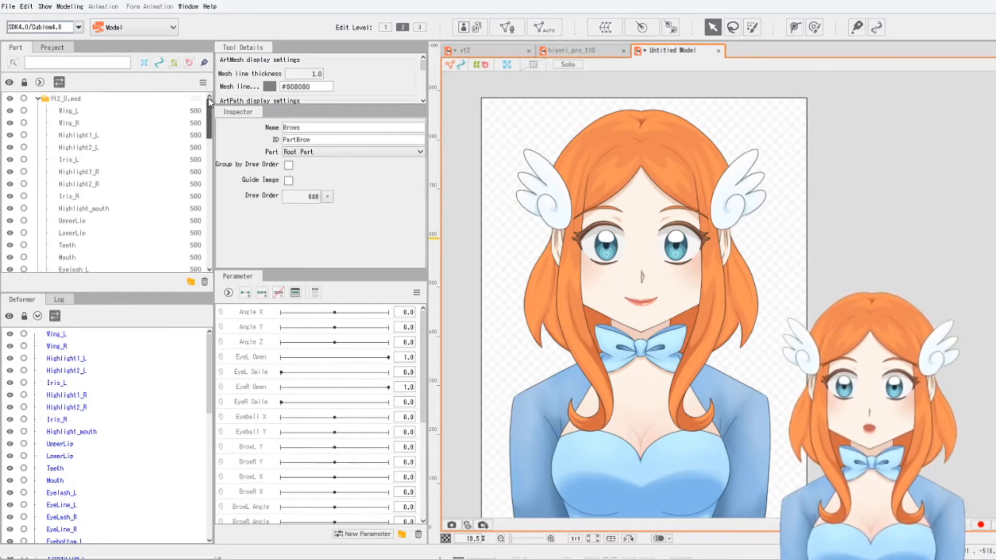
# Switch to the vt2 model and inspect the Highlight_mouth layer's name and the Teeth and Mouth layers in its Mouth folder
pyautogui.moveTo(612, 422); pyautogui.dragTo(632, 397)
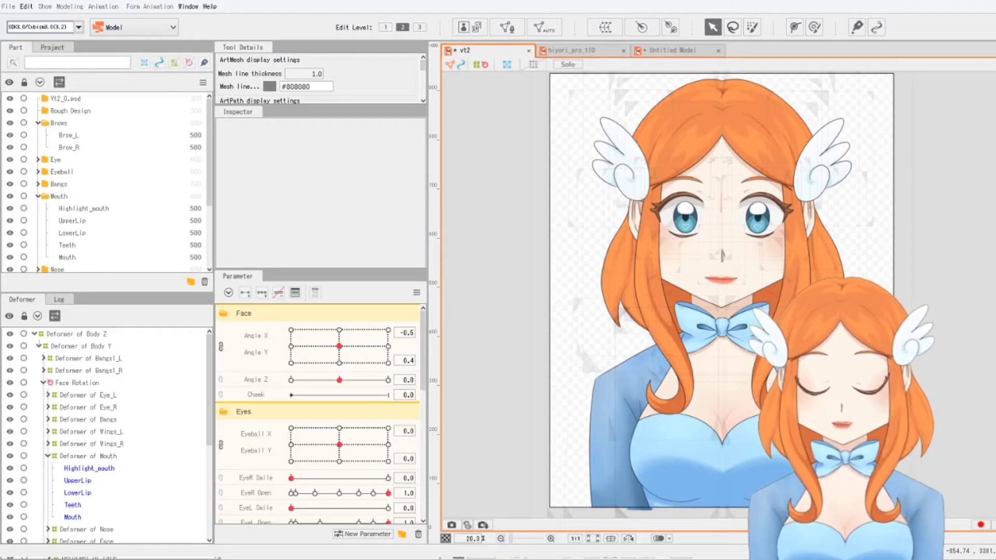
pyautogui.click(88, 213)
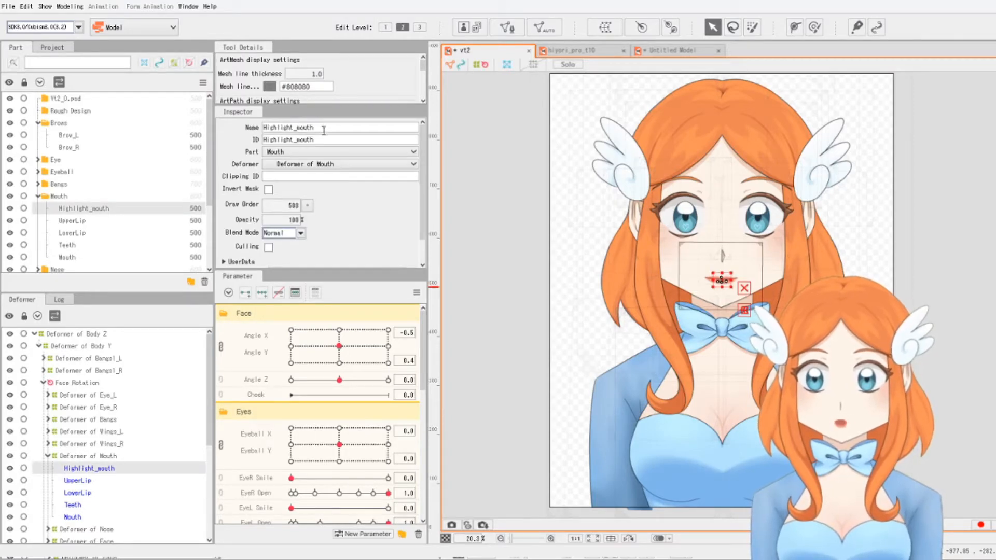
pyautogui.moveTo(312, 128); pyautogui.dragTo(293, 133)
pyautogui.doubleClick(295, 131)
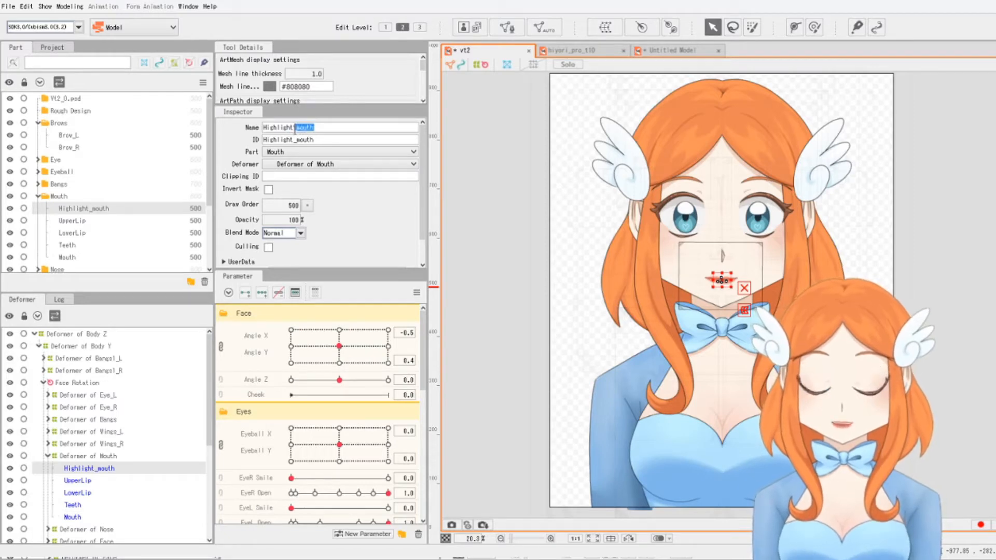
pyautogui.press('BackSpace')
pyautogui.press('Return')
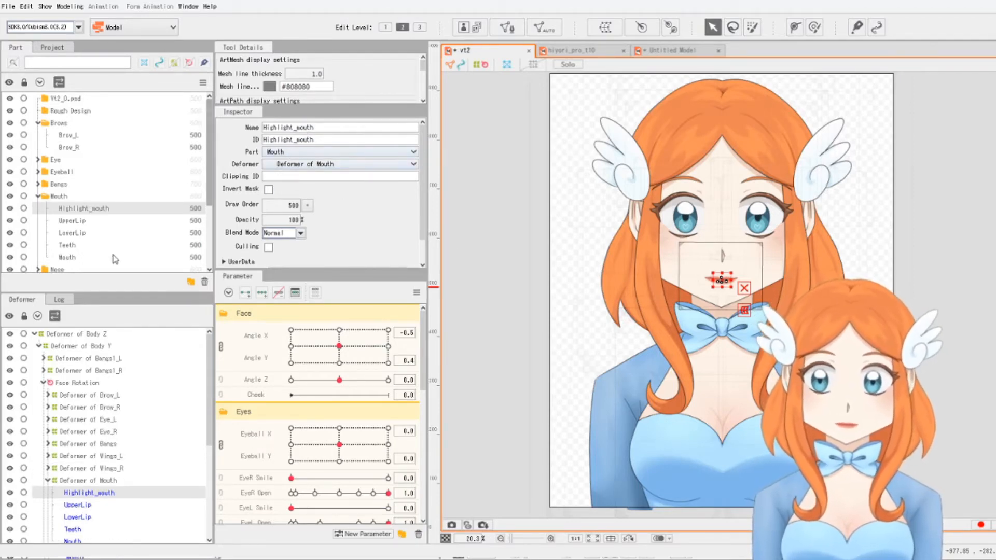
pyautogui.click(80, 244)
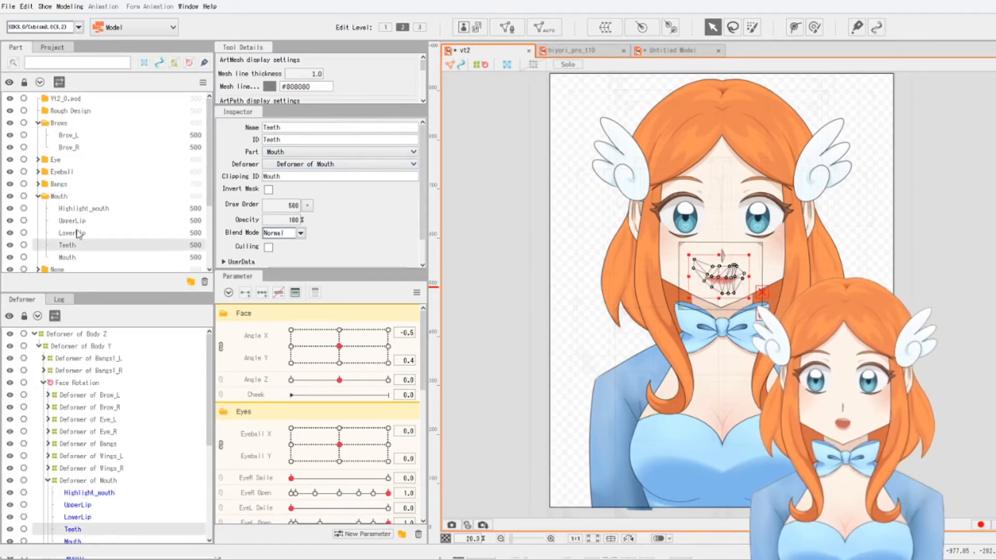
pyautogui.click(82, 257)
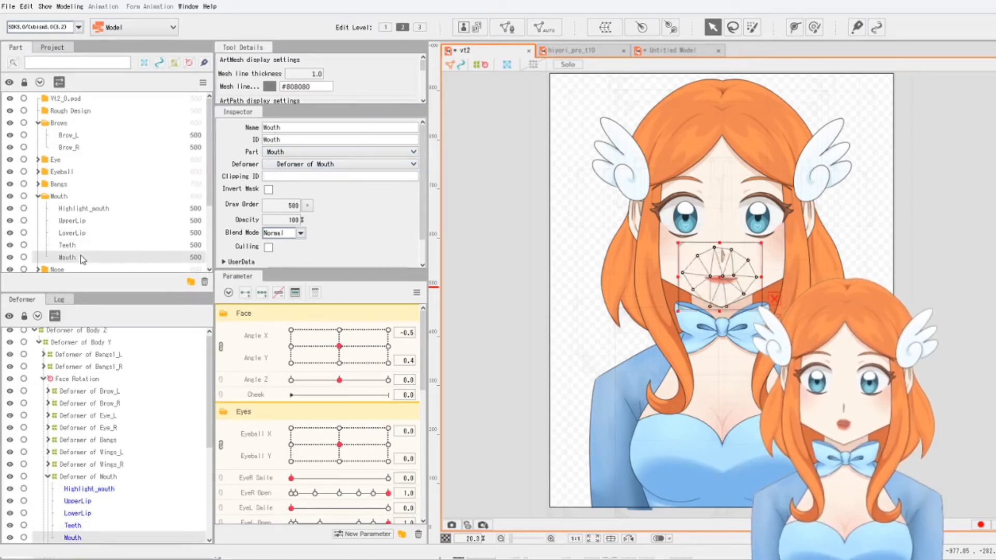
# Hide the UpperLip and LowerLip layers in the Mouth folder to expose the inside of the mouth
pyautogui.click(9, 222)
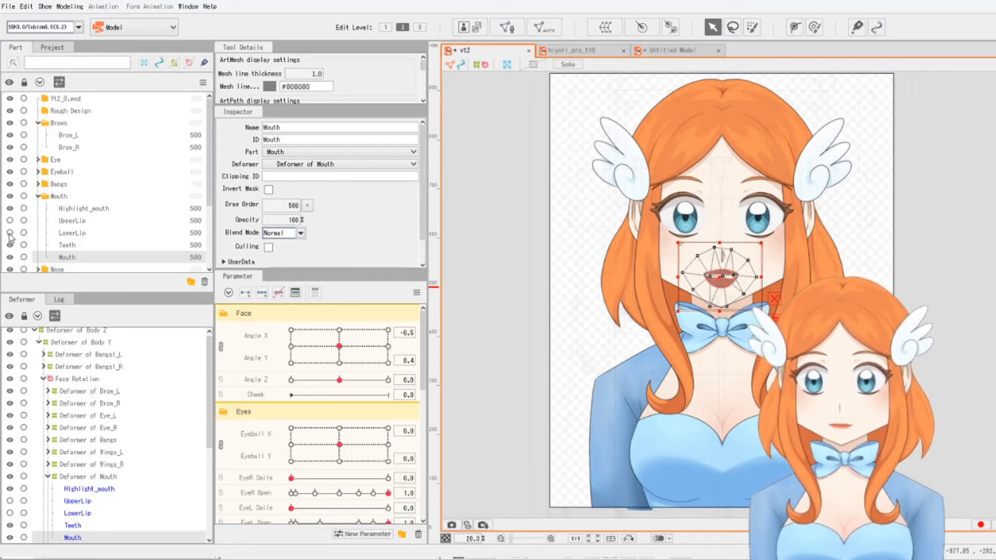
pyautogui.scroll(2, 748, 288)
pyautogui.scroll(5, 726, 236)
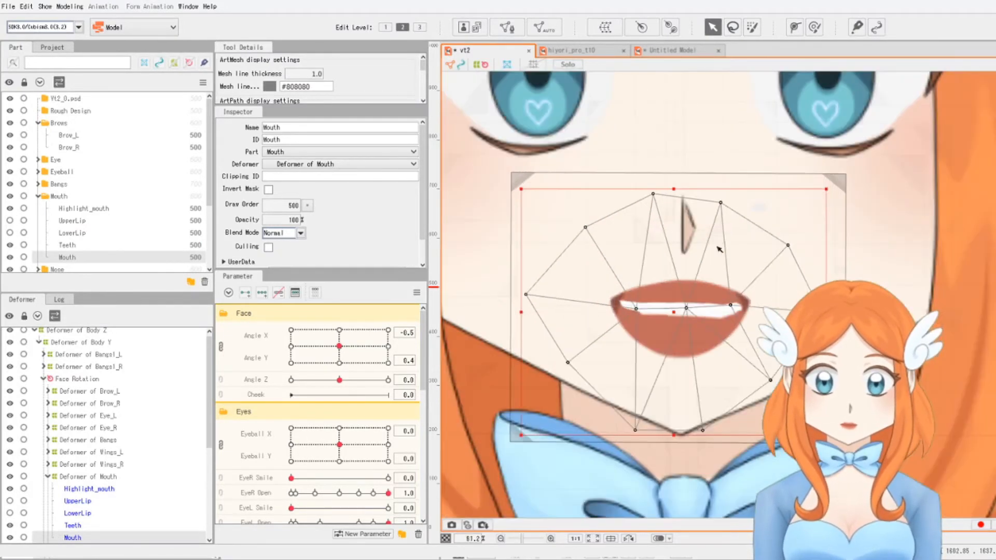
# Enlarge the Teeth layer's mesh and move it back up over the mouth opening
pyautogui.click(66, 245)
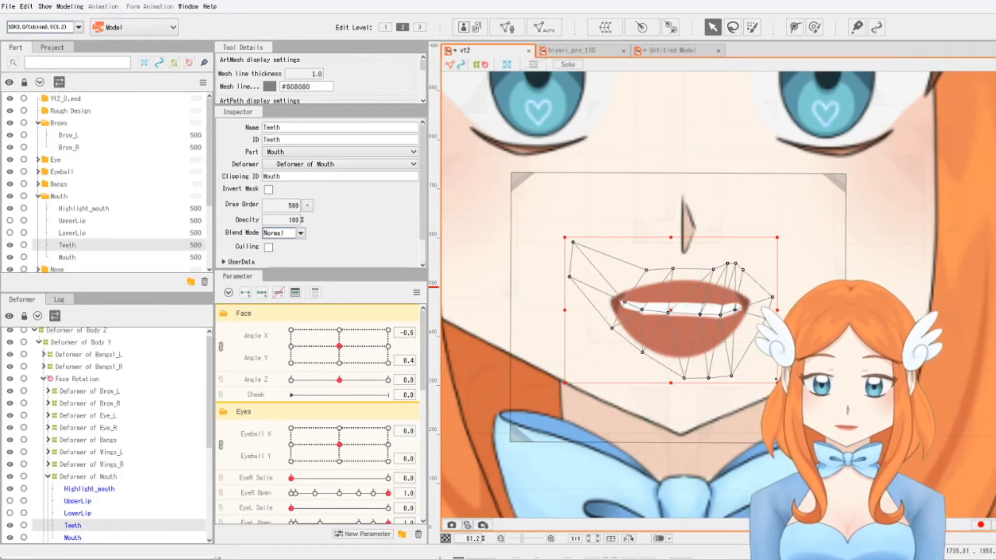
pyautogui.moveTo(777, 382); pyautogui.dragTo(865, 446)
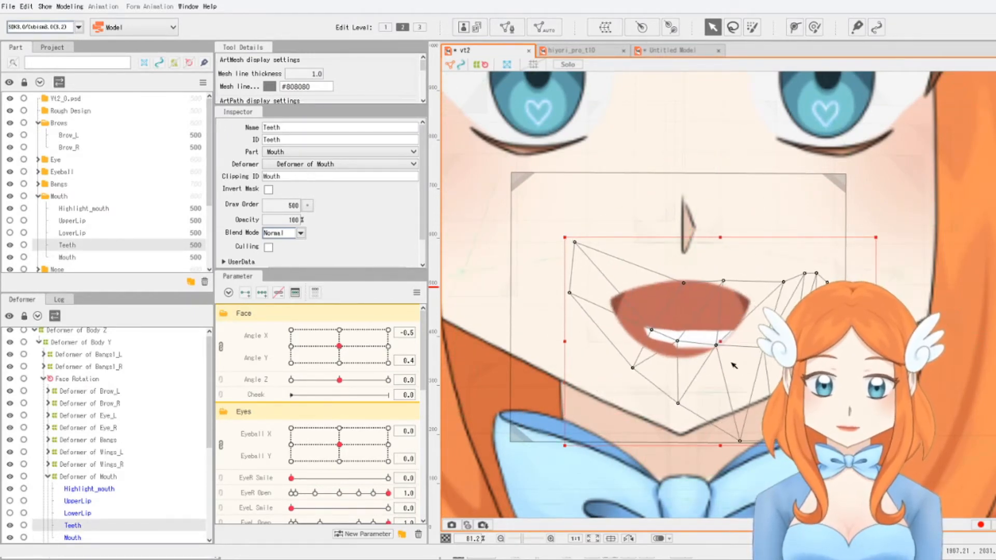
pyautogui.moveTo(701, 340); pyautogui.dragTo(683, 310)
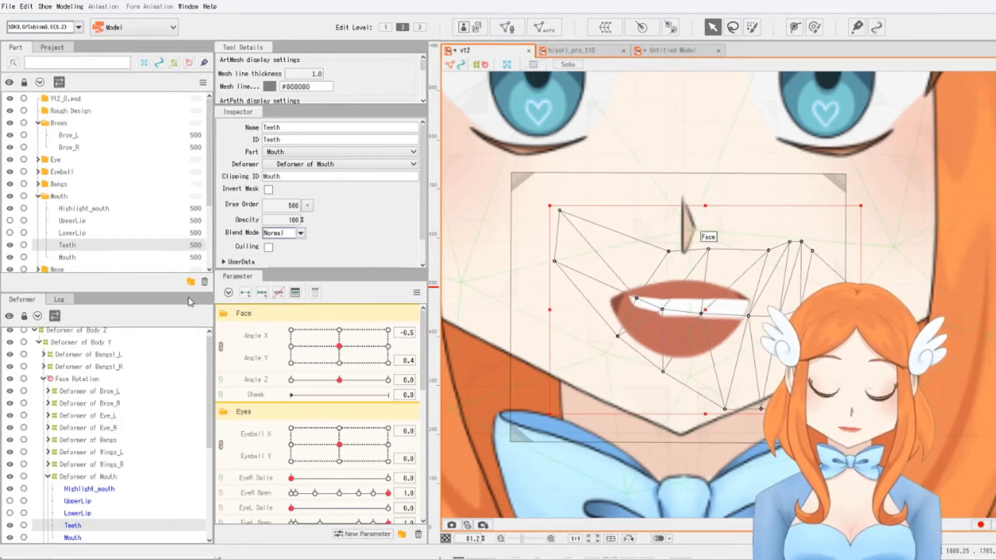
# Clear the Teeth layer's clipping ID and shift the teeth sideways across the mouth
pyautogui.click(84, 256)
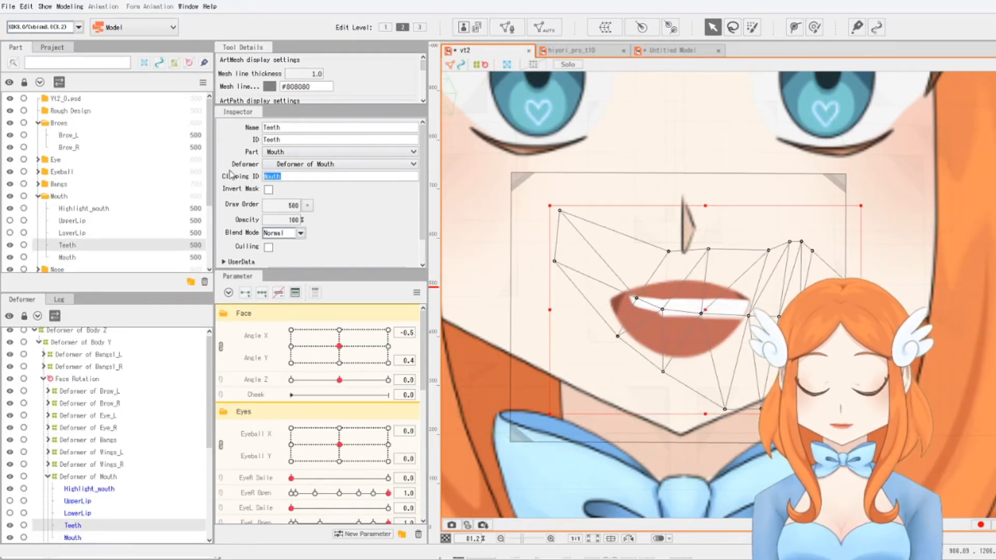
pyautogui.press('BackSpace')
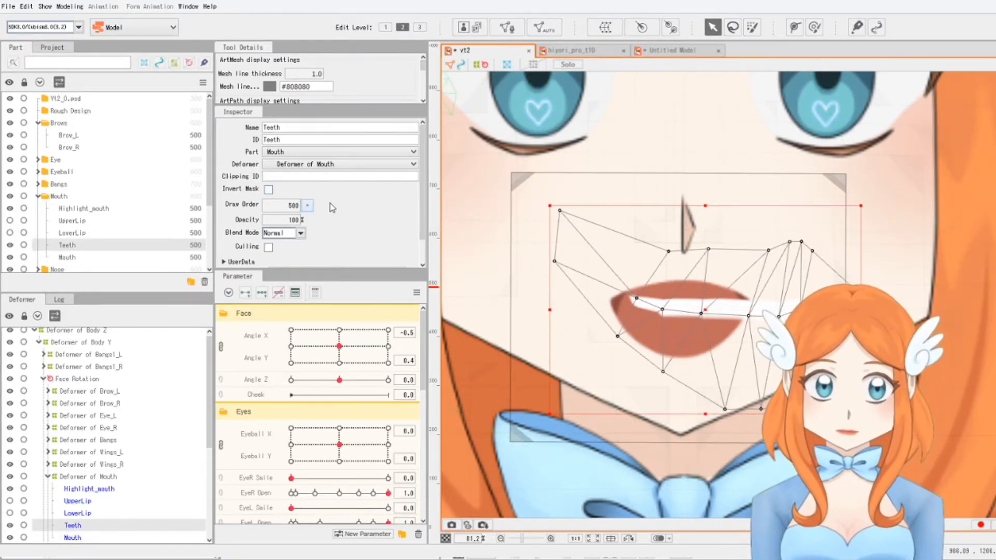
pyautogui.moveTo(764, 314); pyautogui.dragTo(700, 311)
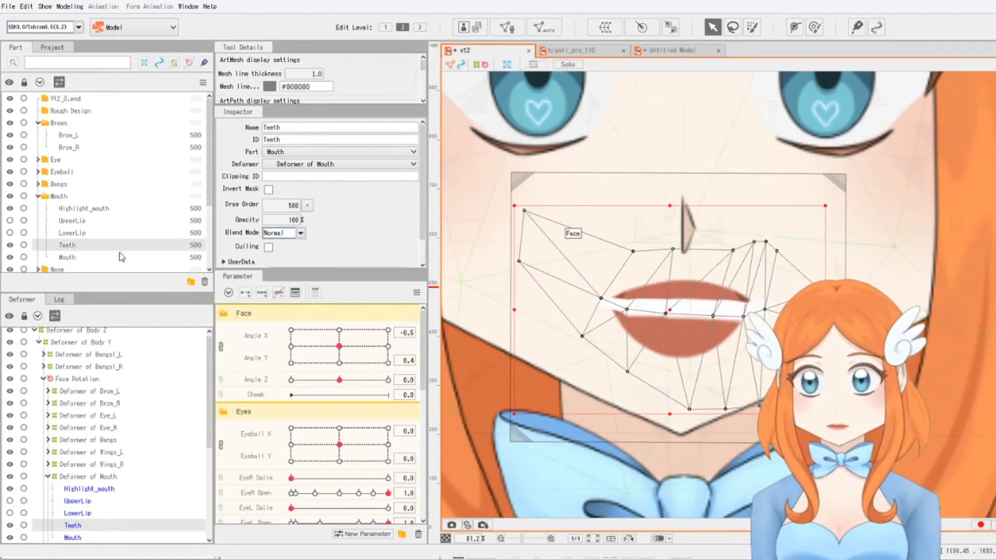
# Set the Teeth layer's clipping ID to Mouth and reposition the teeth inside the mouth
pyautogui.click(291, 177)
pyautogui.write('Mouth')
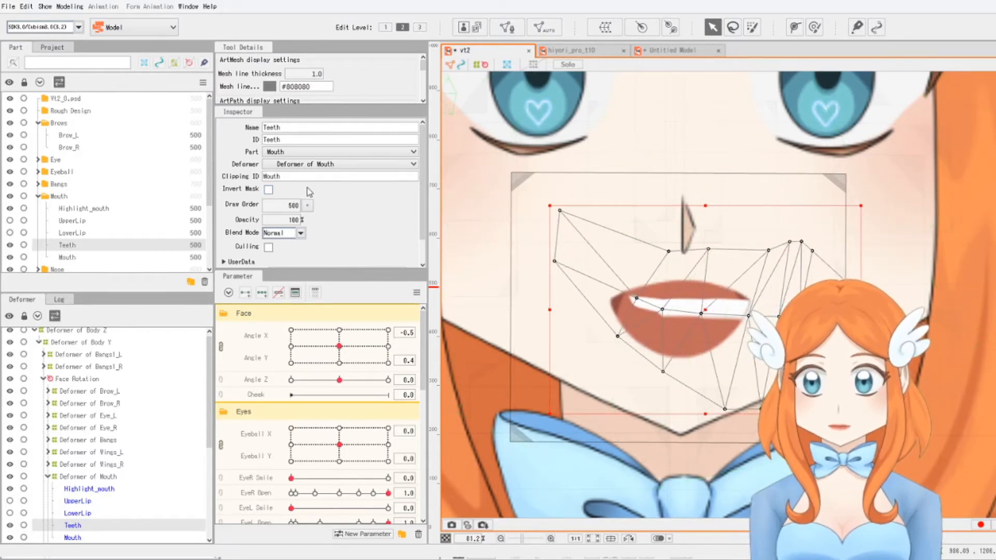
pyautogui.moveTo(792, 318); pyautogui.dragTo(692, 303)
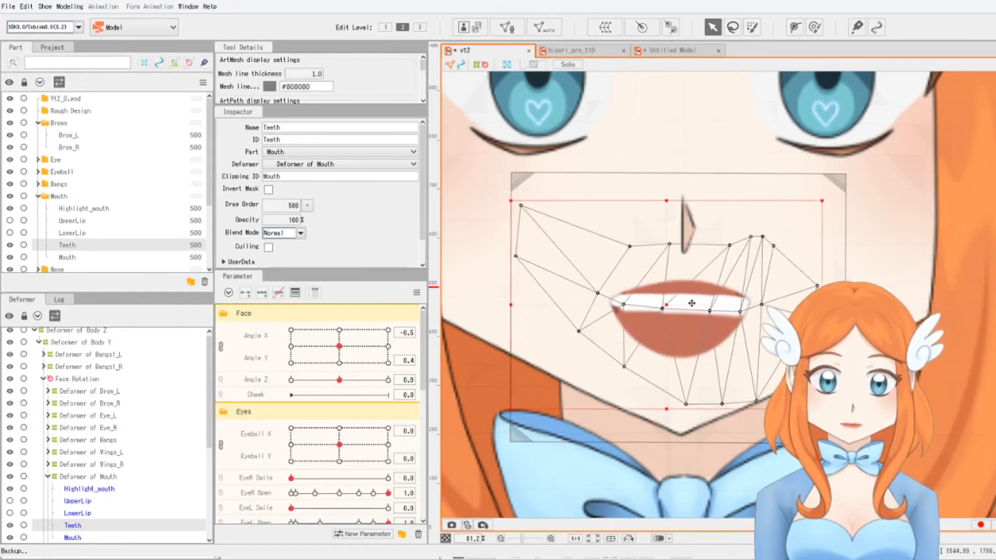
pyautogui.click(658, 278)
pyautogui.scroll(-5, 657, 279)
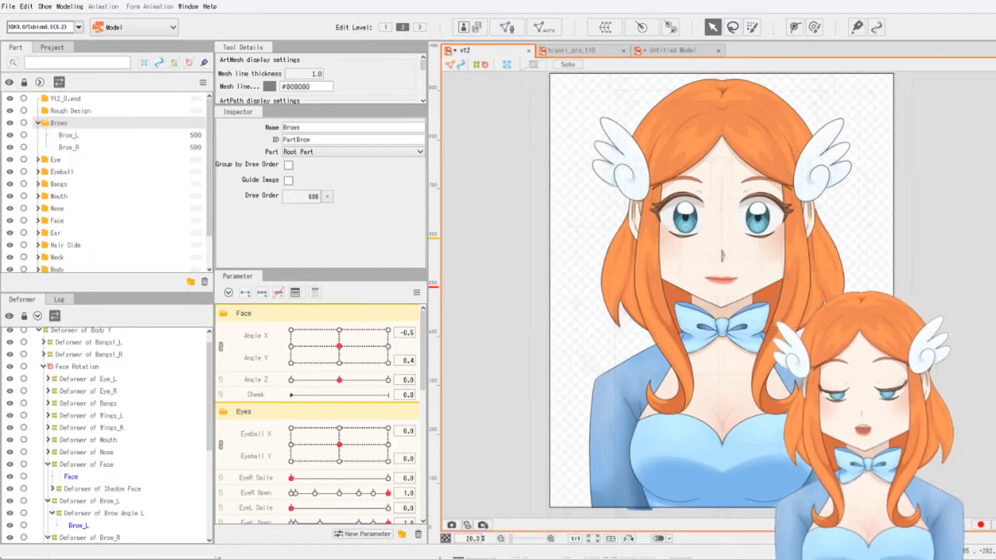
# Switch to the Untitled Model, select all of its layers and move the artwork horizontally to the centre of the canvas
pyautogui.click(678, 50)
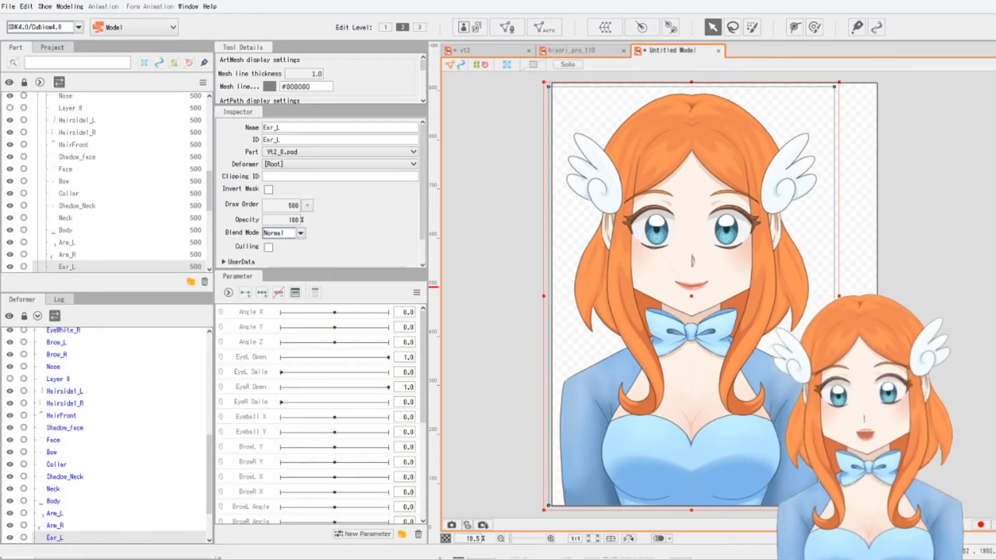
pyautogui.click(836, 229)
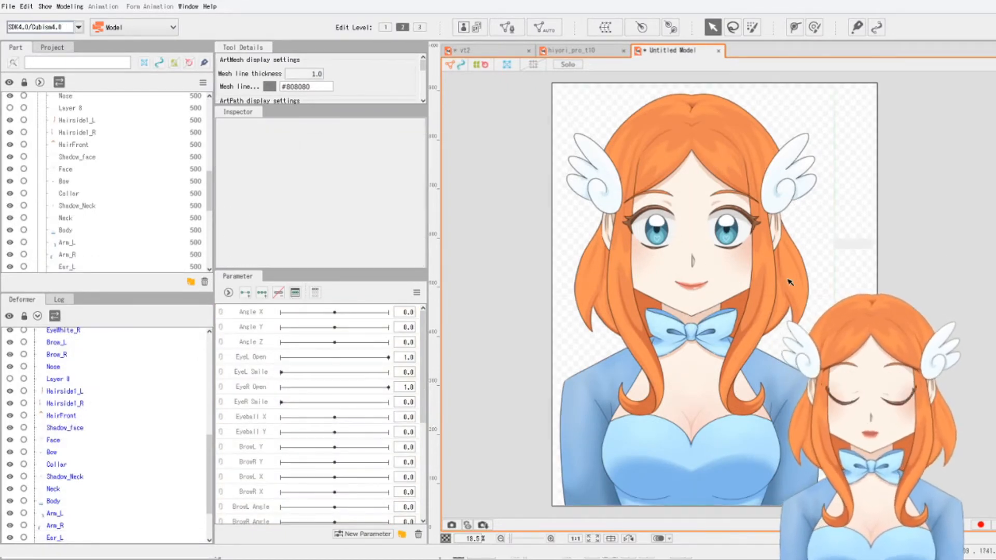
pyautogui.click(694, 290)
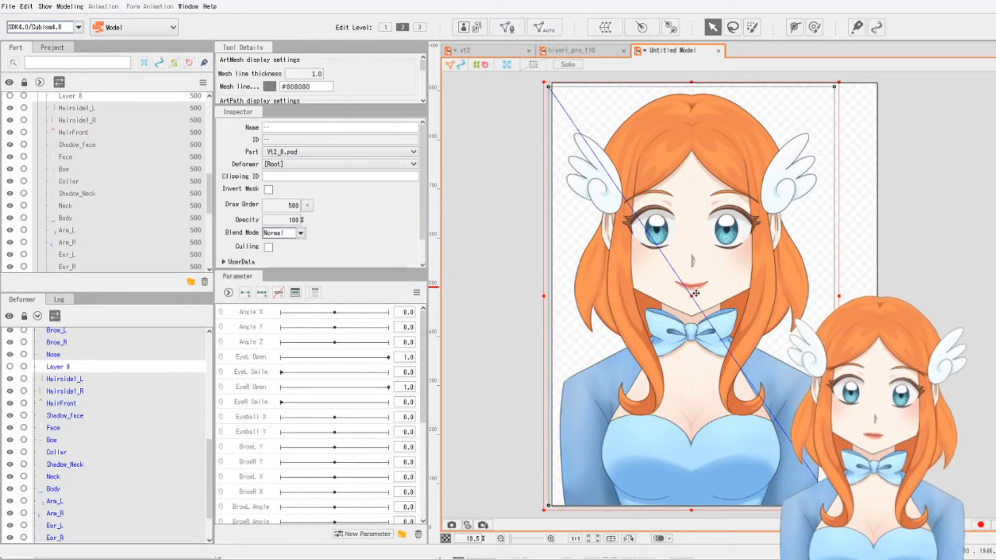
pyautogui.moveTo(695, 293); pyautogui.dragTo(712, 293)
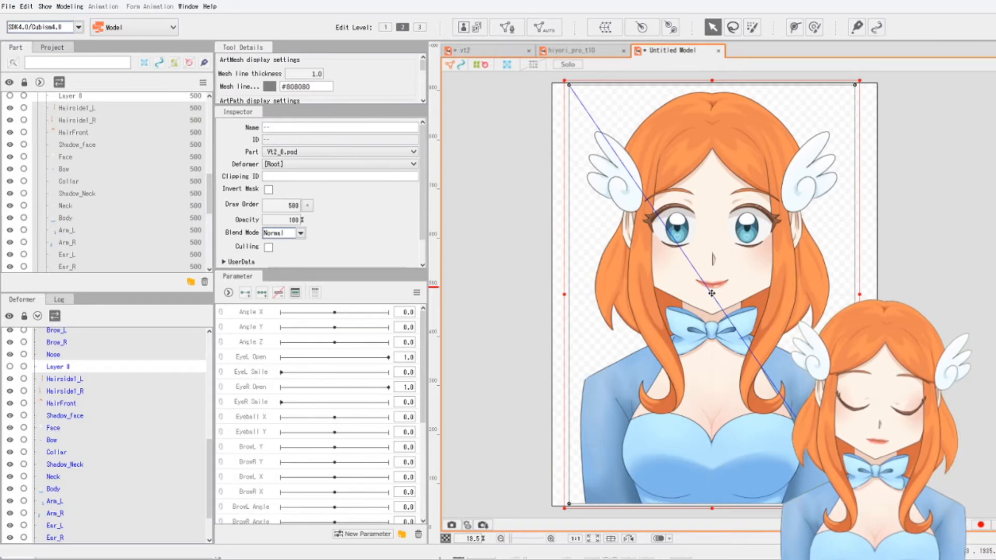
pyautogui.click(544, 184)
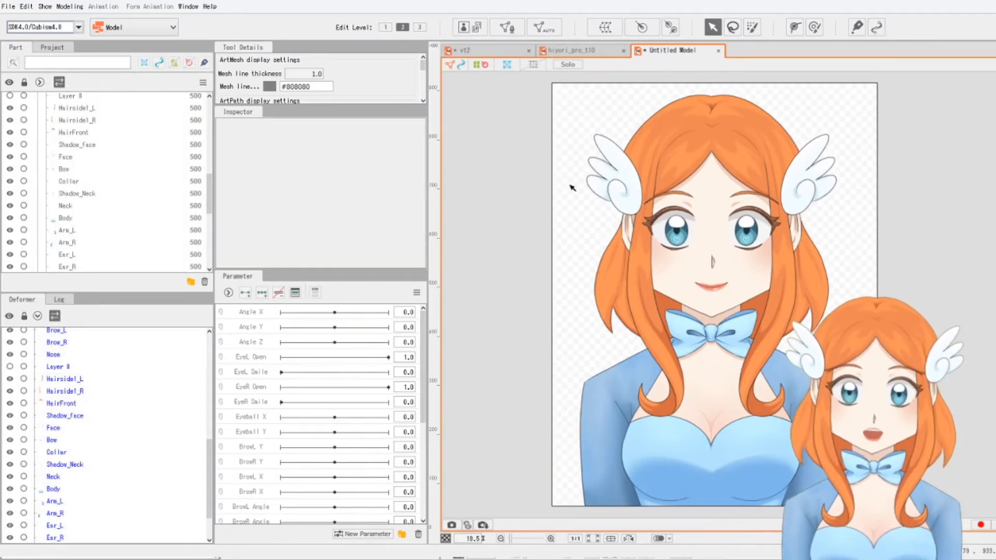
# Select all layers and generate their meshes with a preset of the Automatic Mesh generator
pyautogui.hotkey('ctrl', 'a')
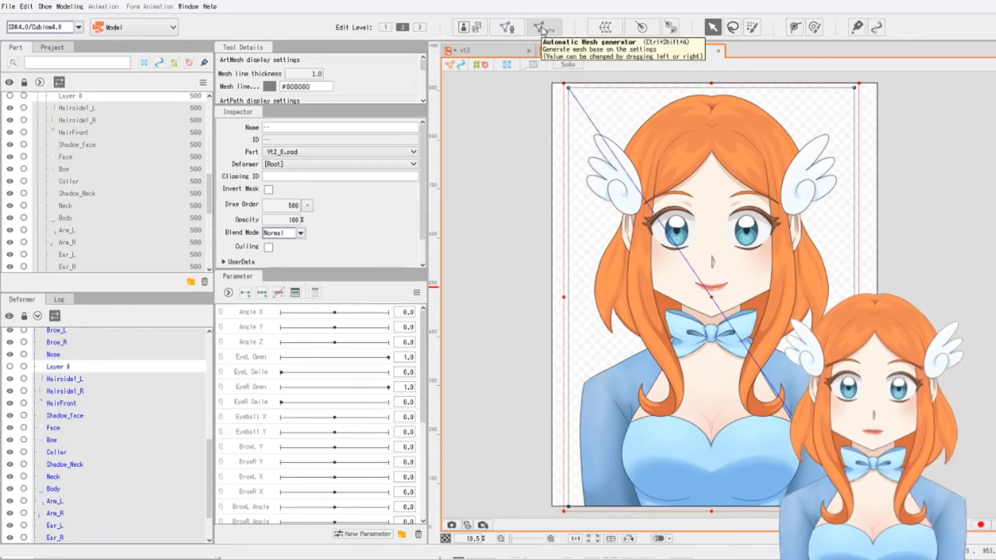
pyautogui.click(542, 29)
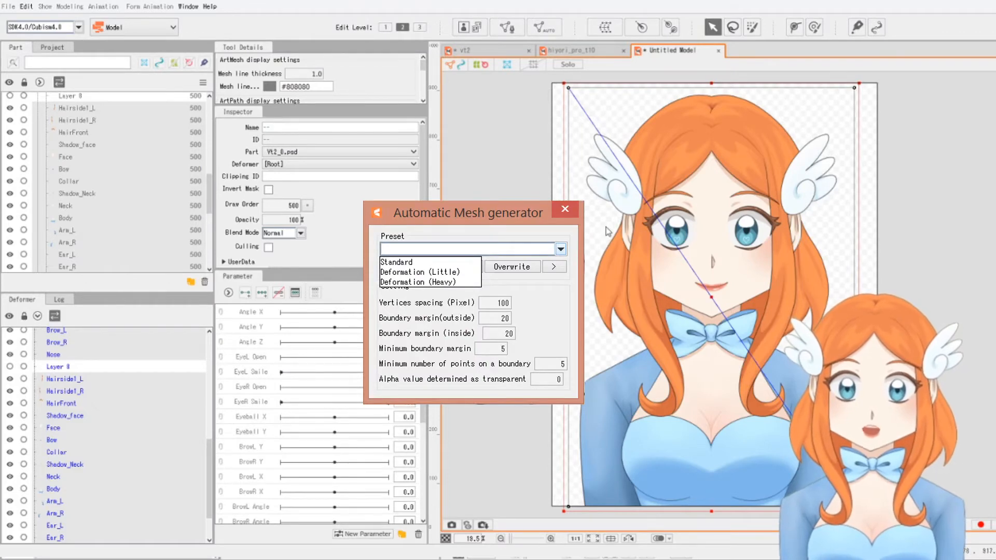
pyautogui.click(488, 237)
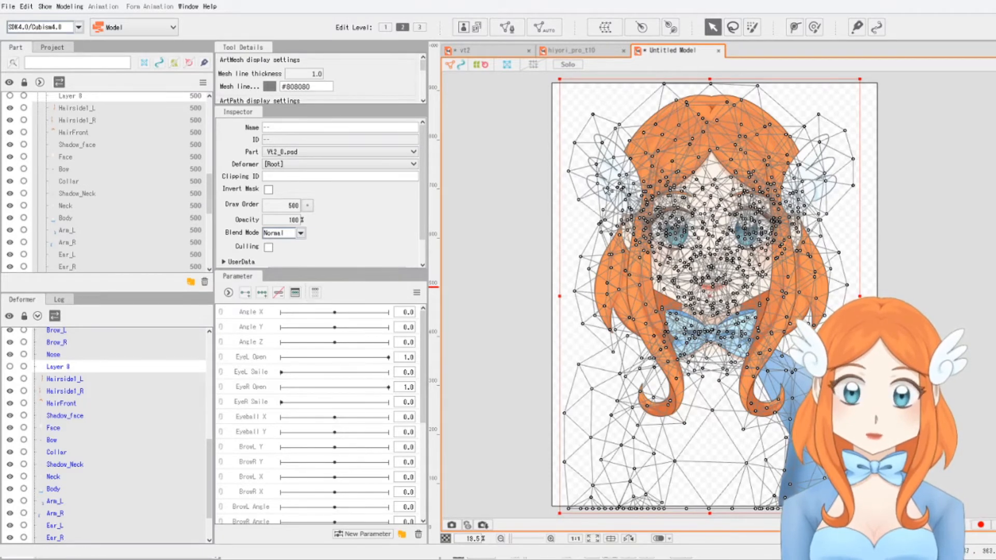
pyautogui.click(959, 293)
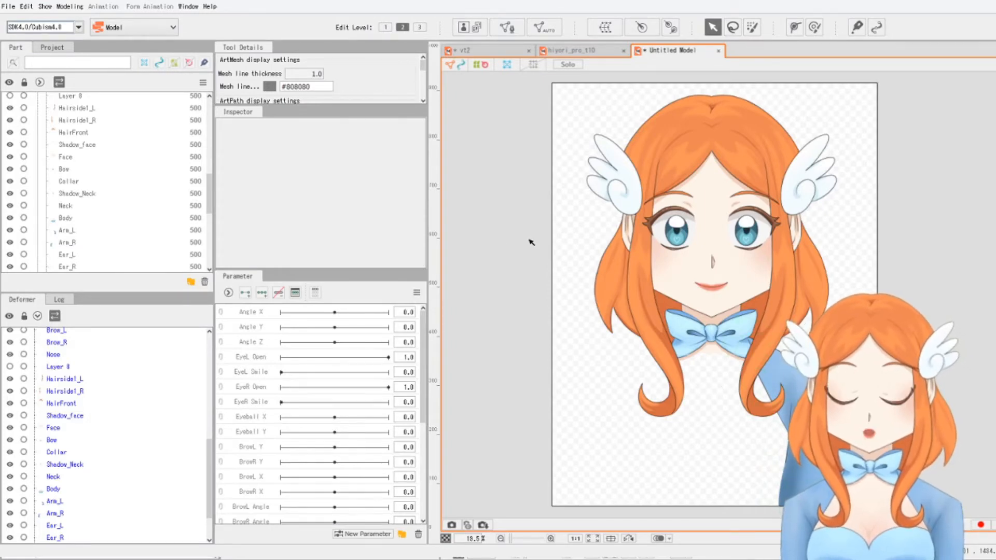
# Reselect all layers, undo the mesh generation, and compare a denser automatic mesh with the sparser one
pyautogui.hotkey('ctrl', 'a')
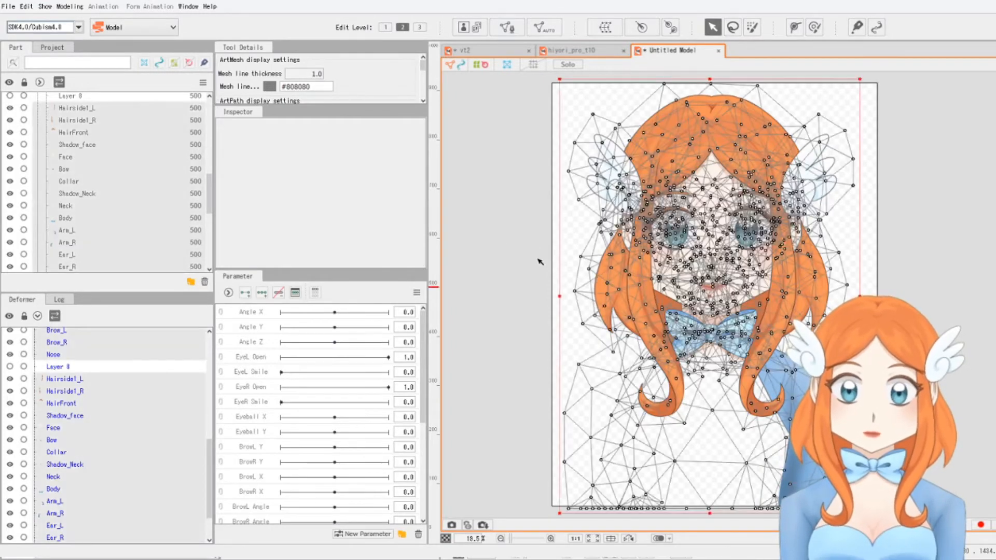
pyautogui.hotkey('ctrl', 'z')
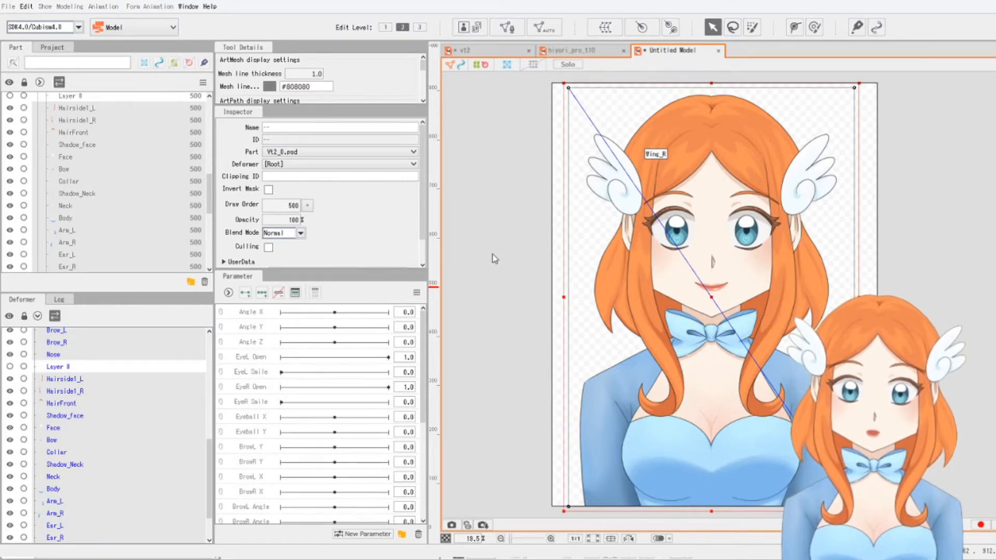
pyautogui.hotkey('ctrl', 'y')
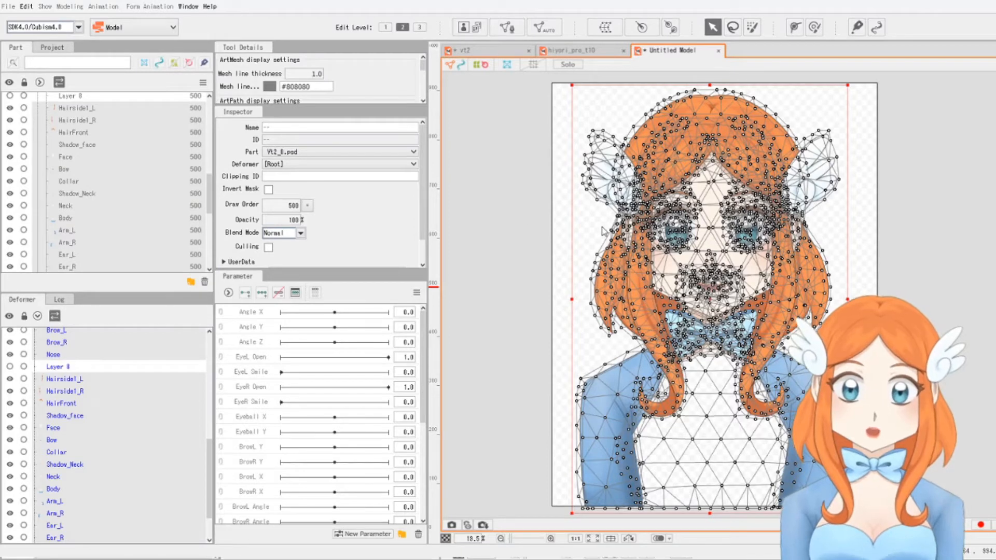
pyautogui.hotkey('ctrl', 'z')
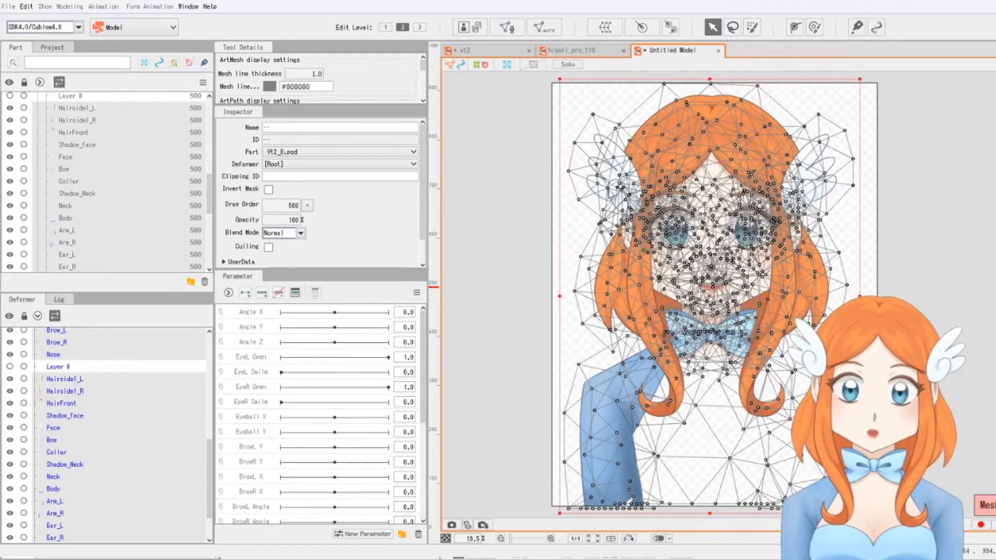
# Inspect the unselected artwork around the mouth, reselect all layers and undo their automatic meshes
pyautogui.click(967, 261)
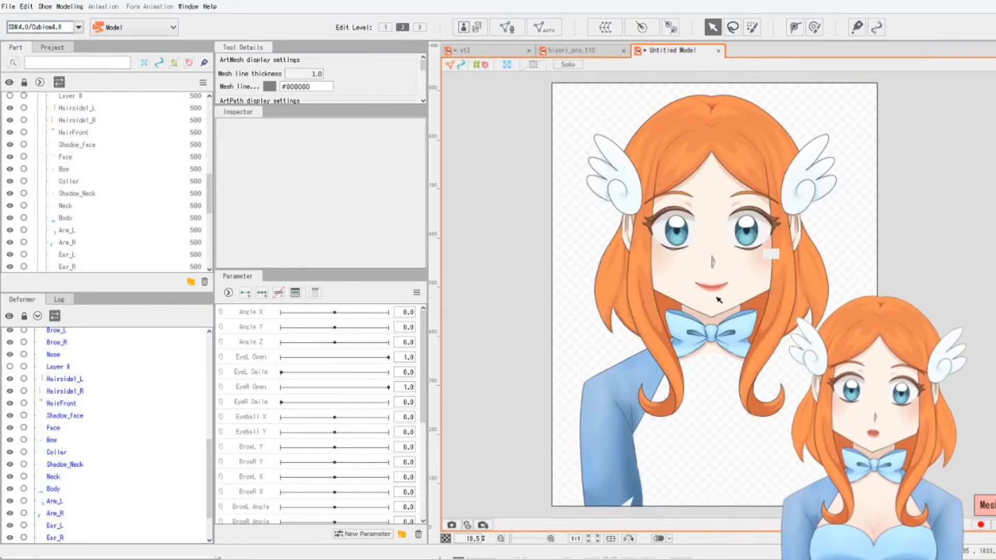
pyautogui.scroll(5, 722, 298)
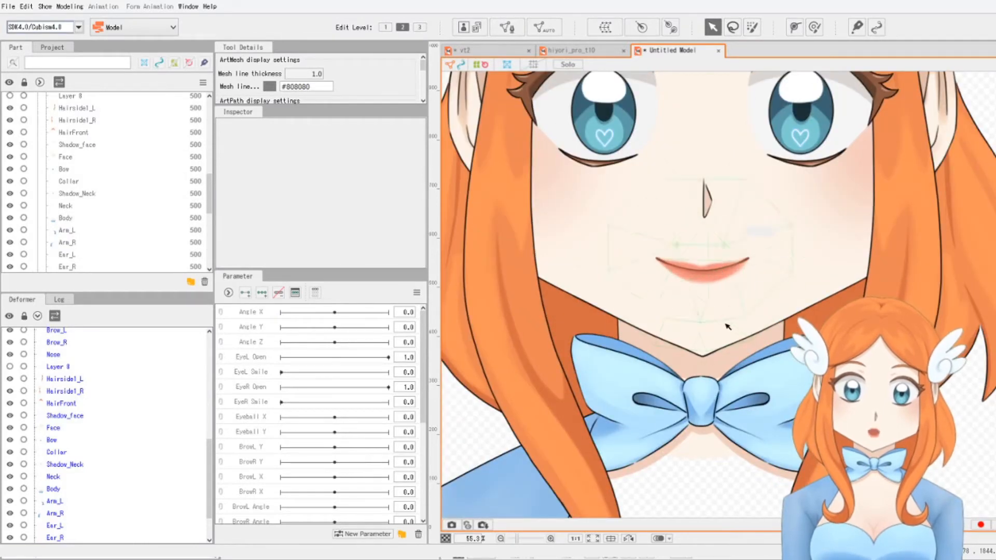
pyautogui.scroll(-5, 728, 326)
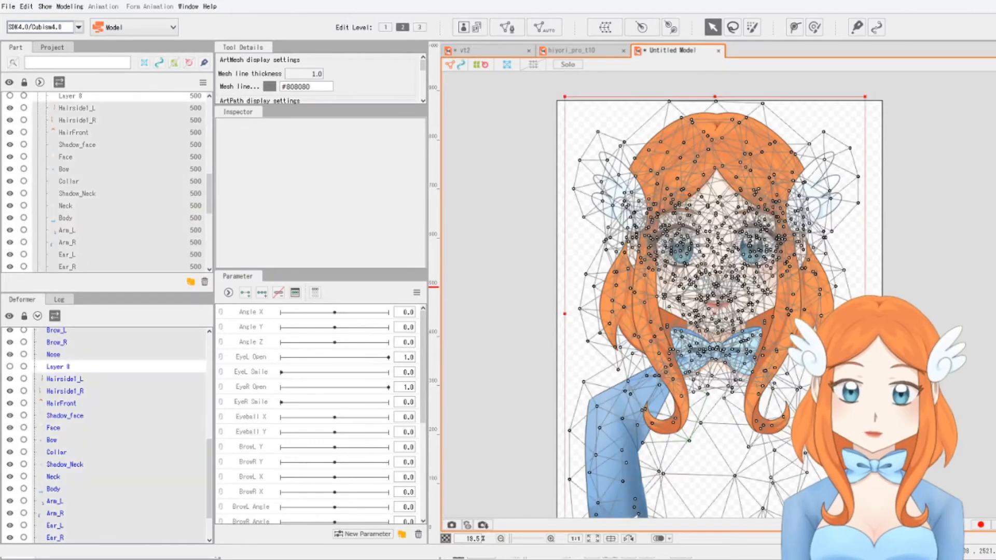
pyautogui.hotkey('ctrl', 'a')
pyautogui.hotkey('ctrl', 'shift', 'a')
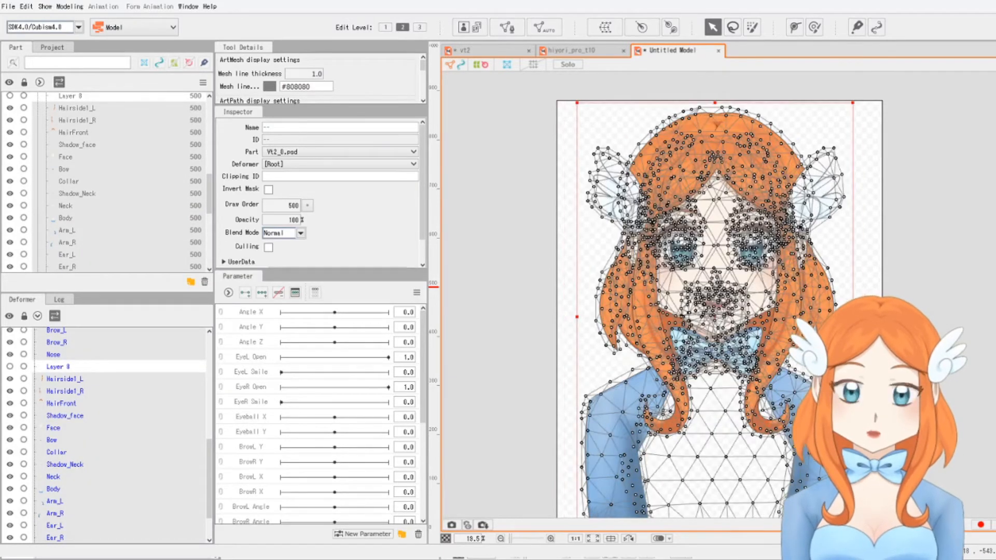
pyautogui.hotkey('ctrl', 'e')
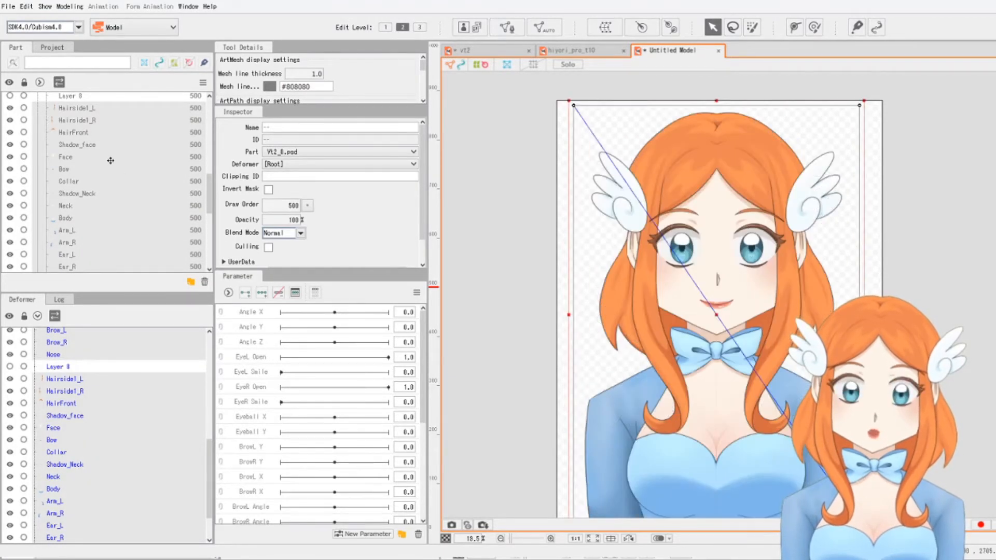
# Select only the Highlight_mouth layer for mesh editing
pyautogui.scroll(10, 143, 200)
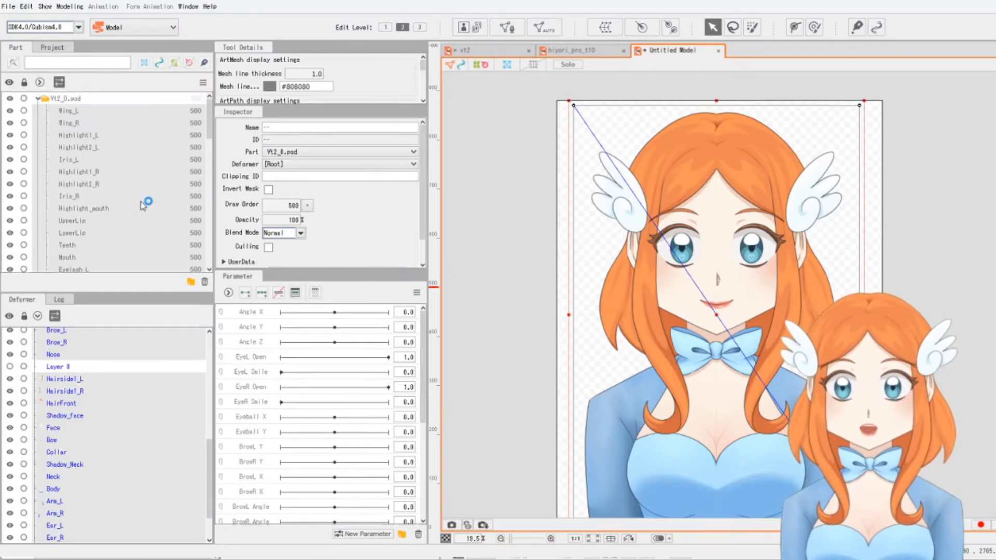
pyautogui.scroll(-3, 138, 129)
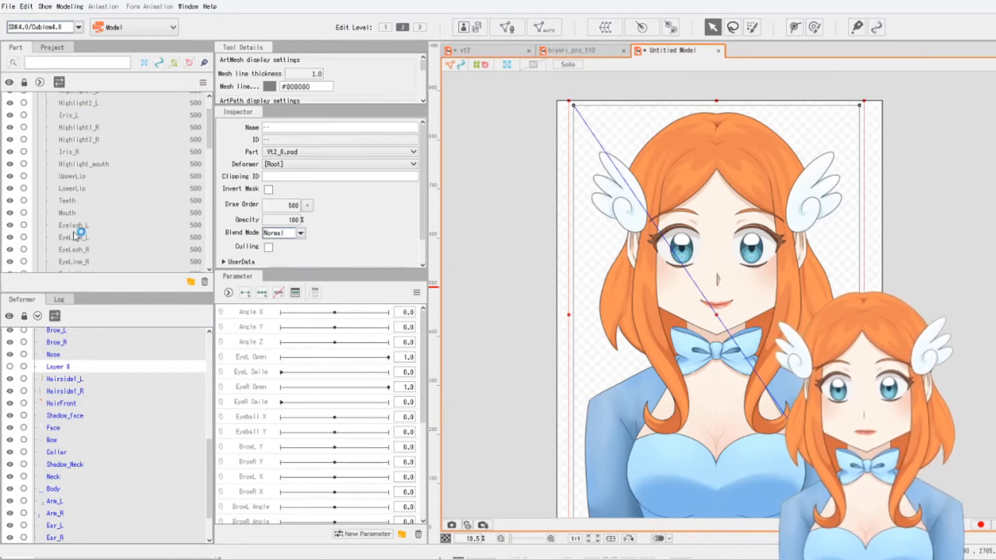
pyautogui.click(98, 164)
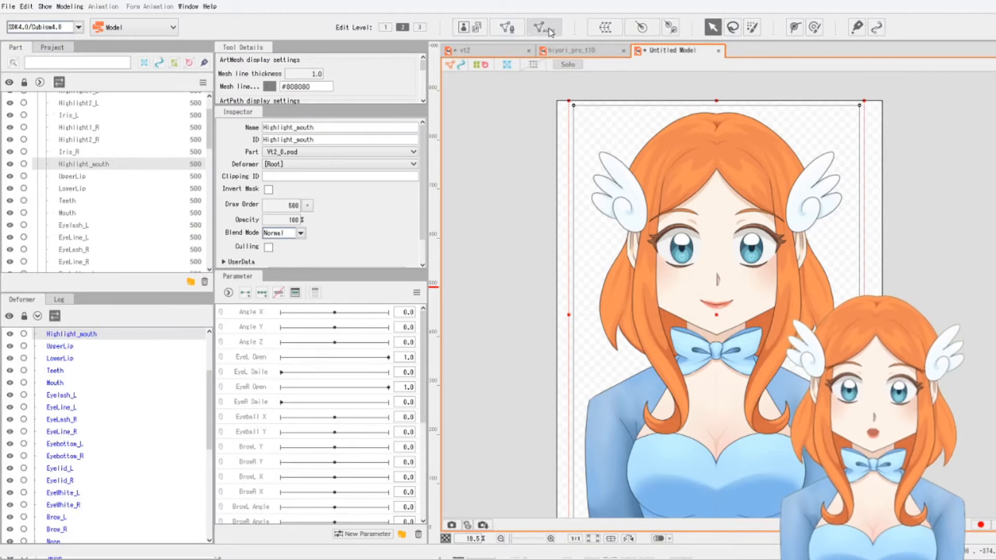
pyautogui.scroll(8, 703, 324)
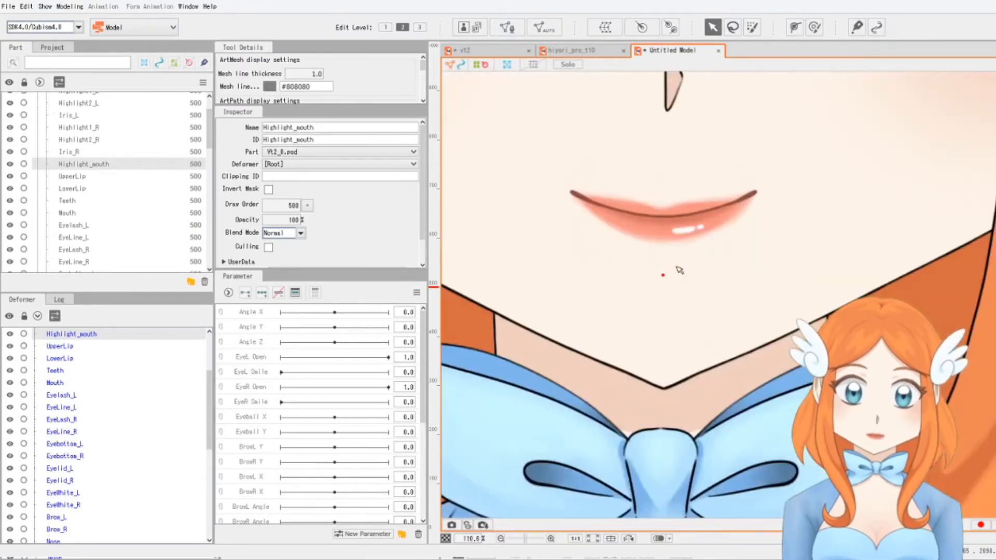
# Try an automatic mesh on the Highlight_mouth layer and undo it
pyautogui.click(543, 27)
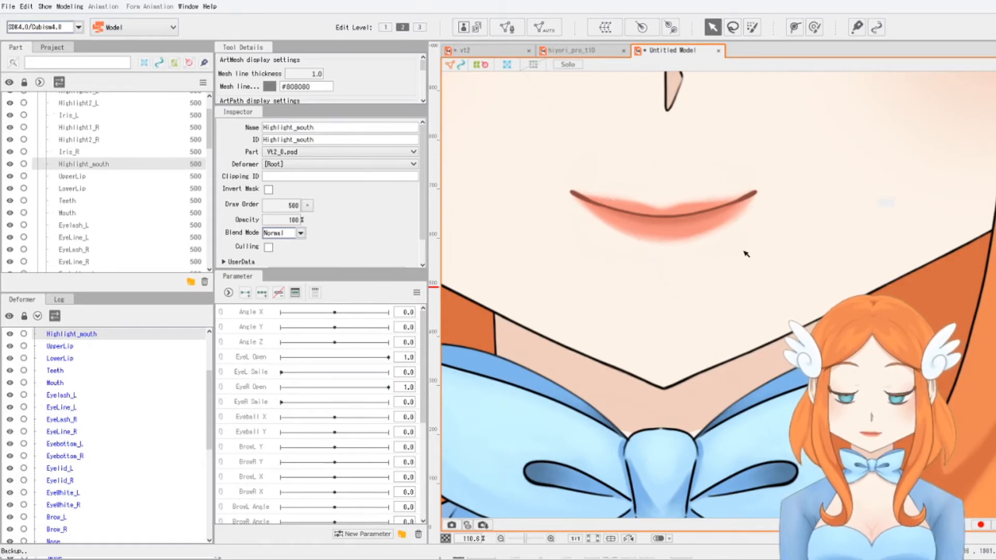
pyautogui.hotkey('ctrl', 'z')
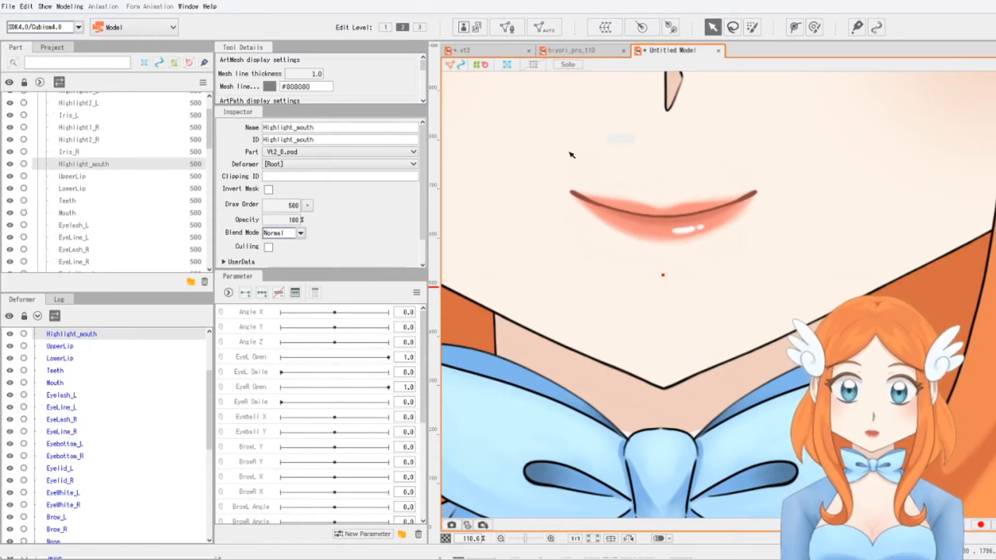
# Start a manual mesh on Highlight_mouth, place a zigzag of six vertices around the highlight and connect the lower ones
pyautogui.click(507, 27)
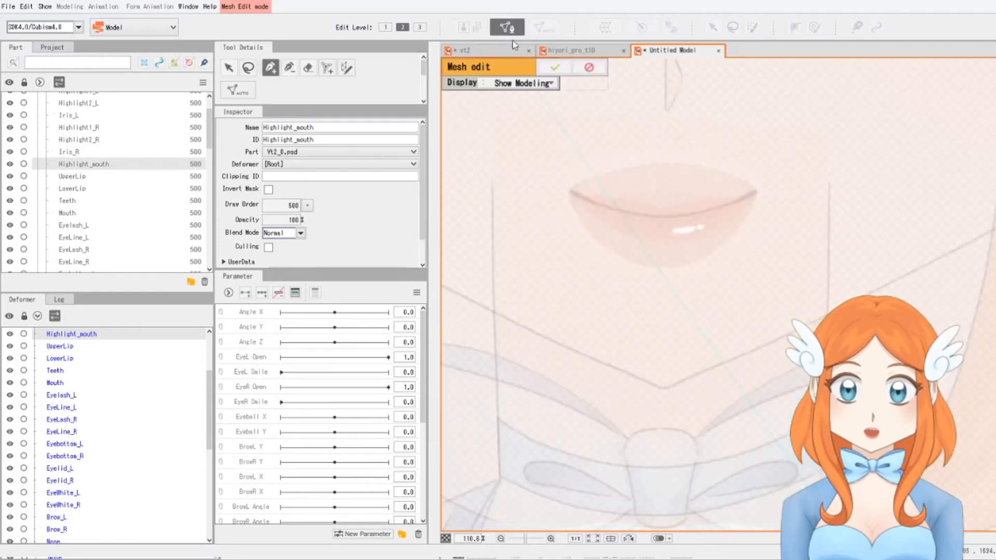
pyautogui.click(678, 215)
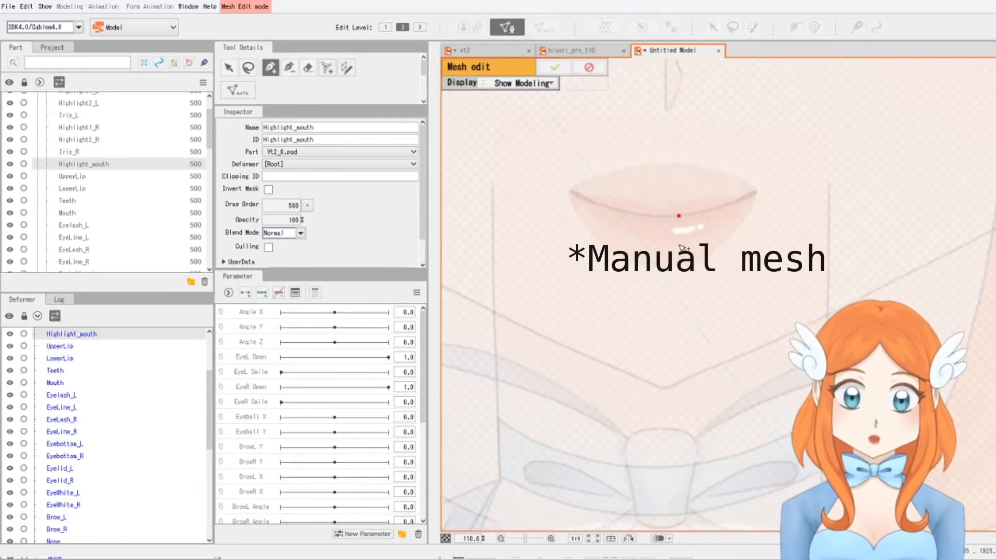
pyautogui.click(678, 245)
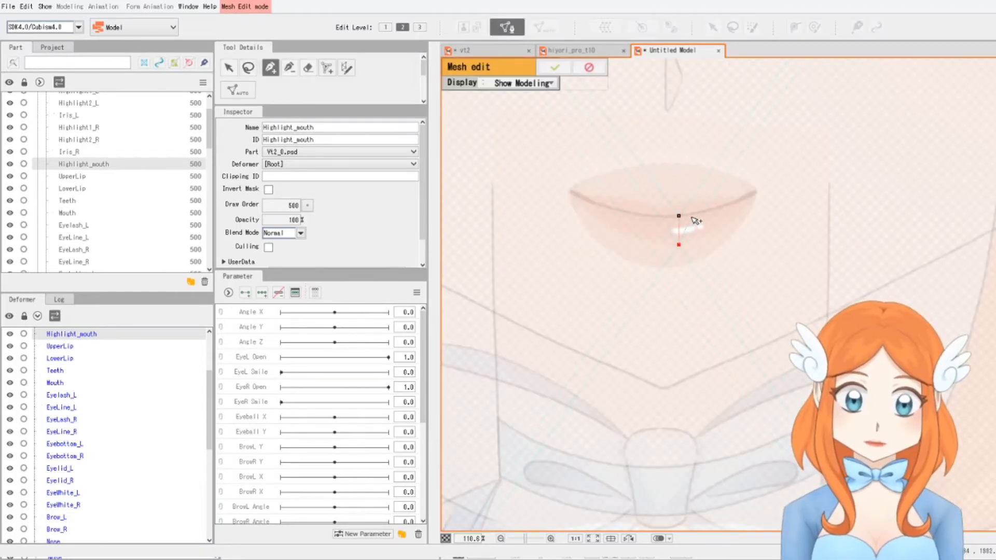
pyautogui.click(692, 214)
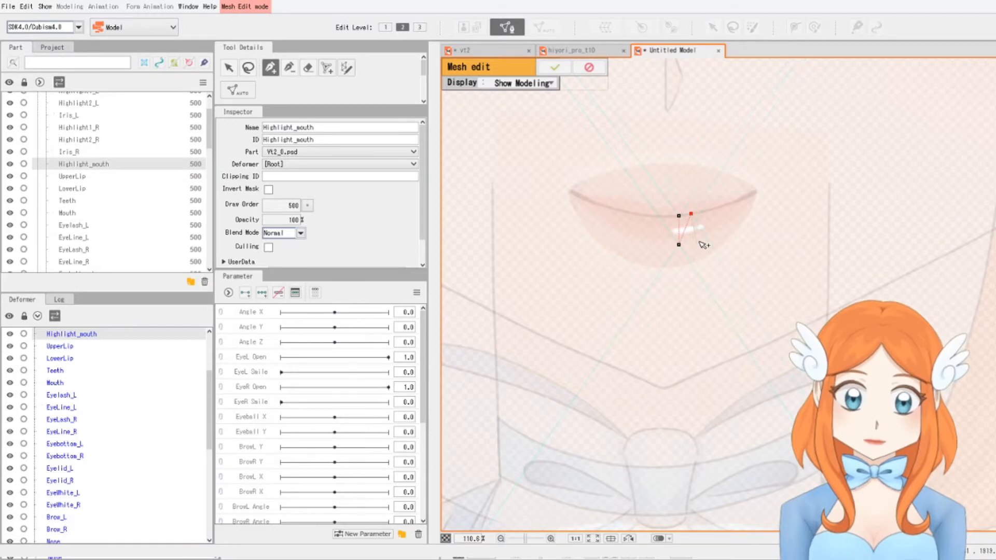
pyautogui.click(700, 242)
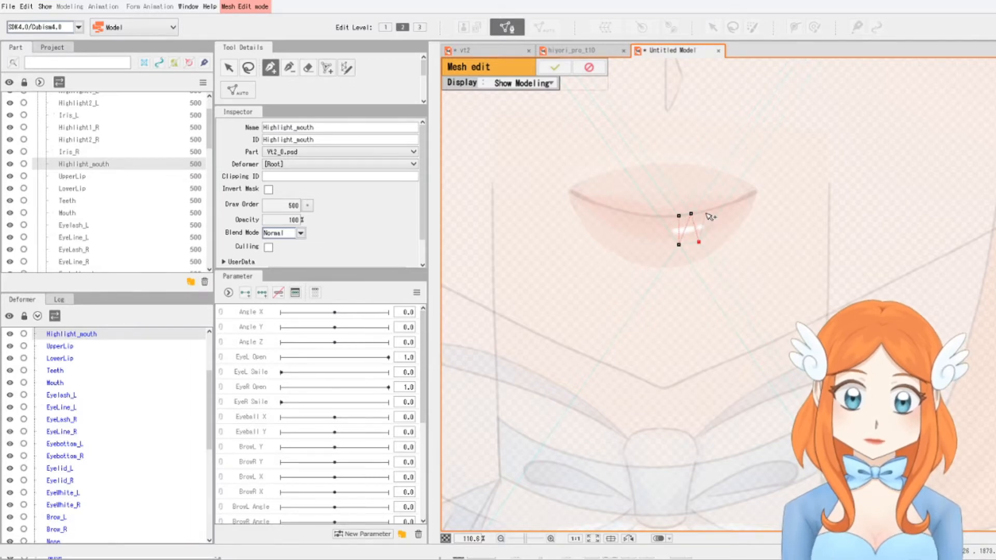
pyautogui.click(706, 213)
pyautogui.click(717, 239)
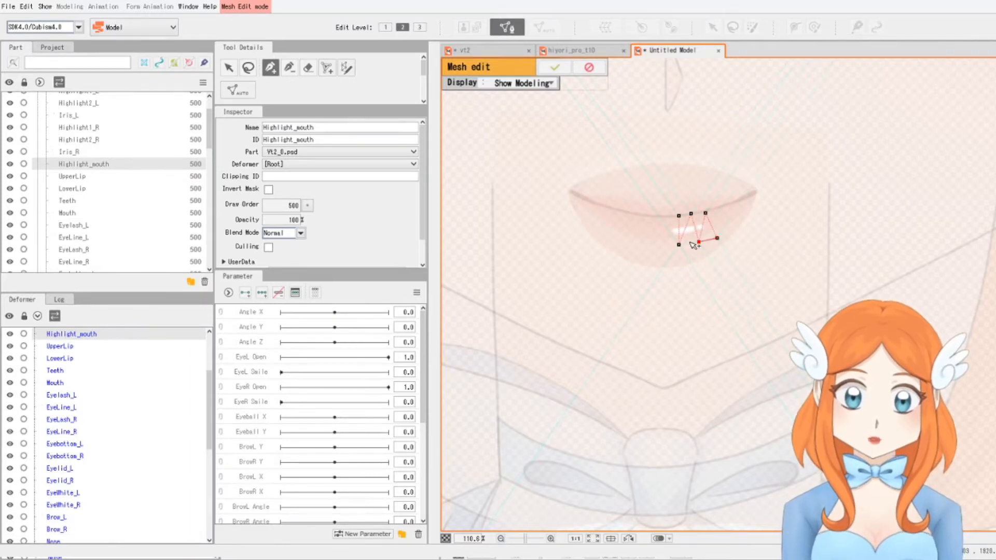
pyautogui.click(678, 246)
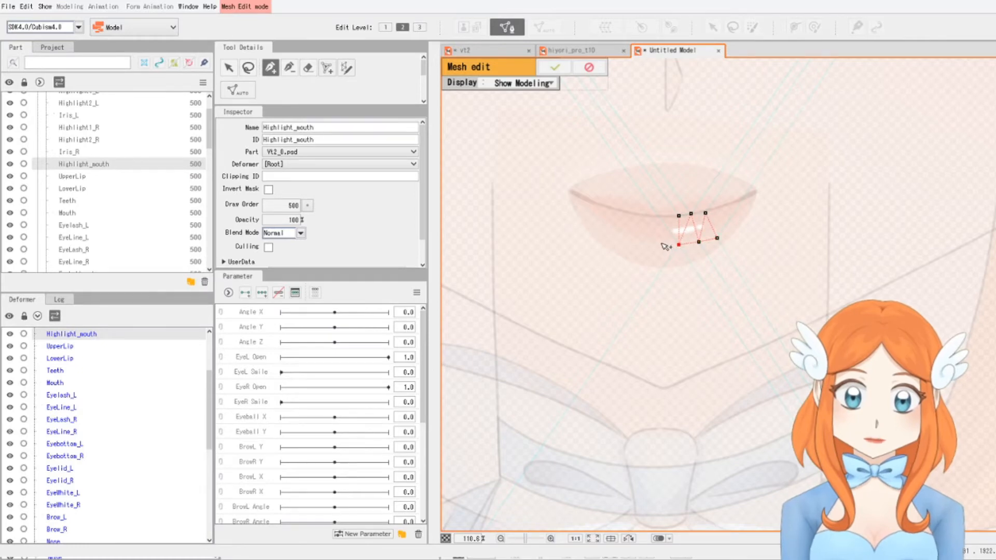
# Extend the mouth highlight's mesh with corner vertices at both ends, connect them to close the outline, and apply the mesh
pyautogui.click(661, 242)
pyautogui.click(679, 216)
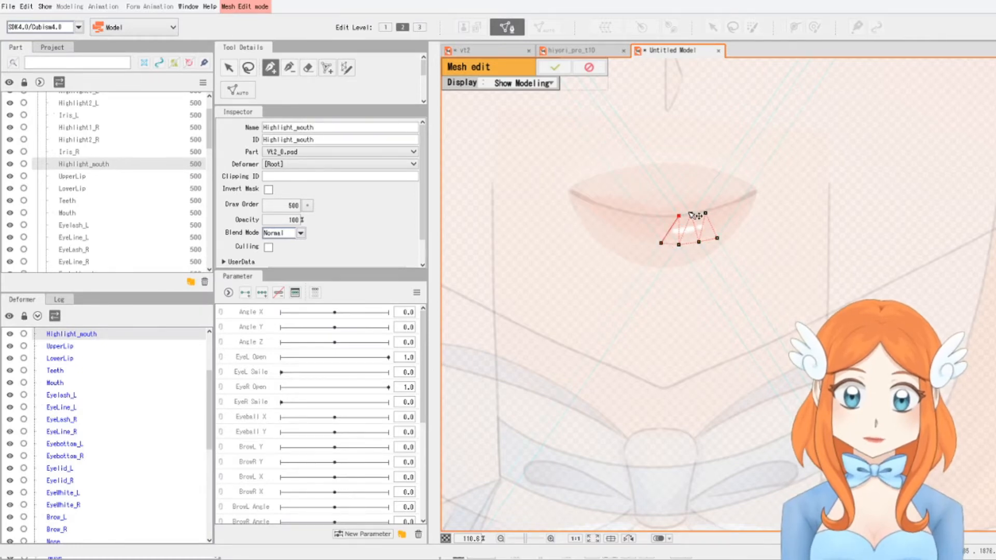
pyautogui.click(691, 213)
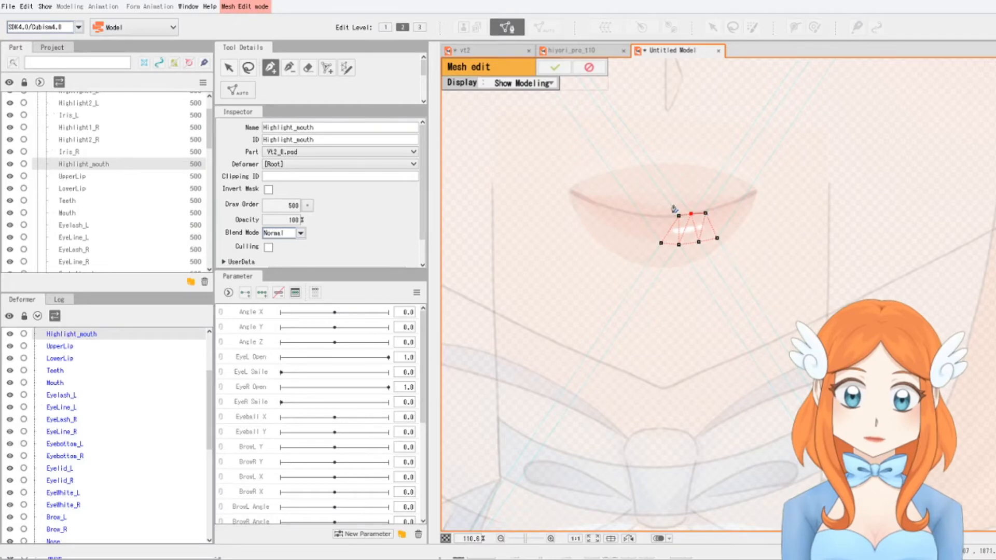
pyautogui.click(679, 215)
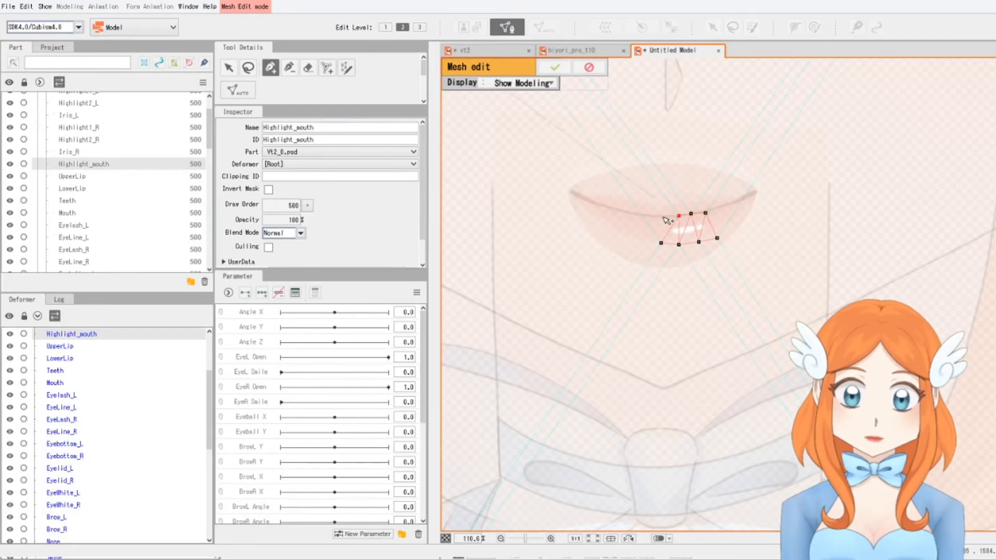
pyautogui.click(662, 216)
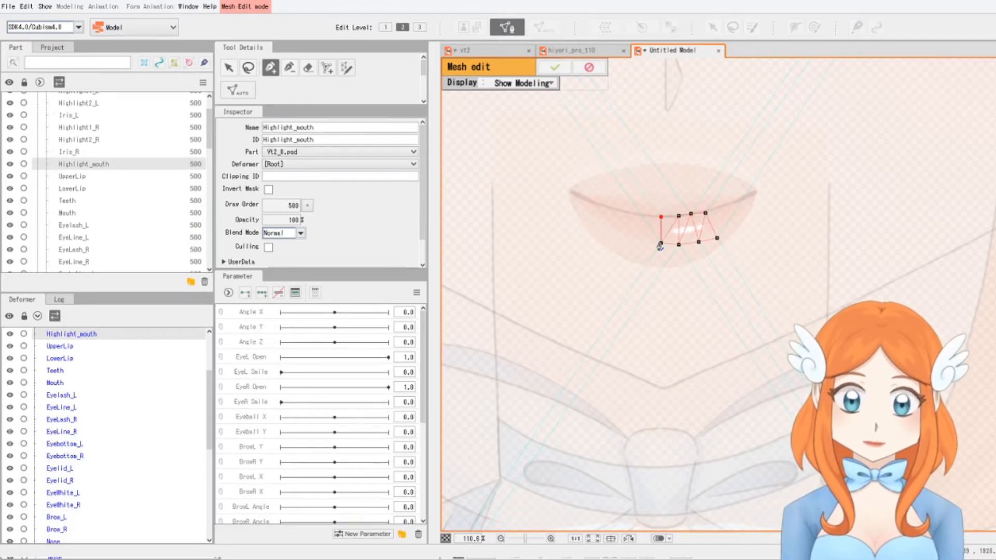
pyautogui.click(661, 243)
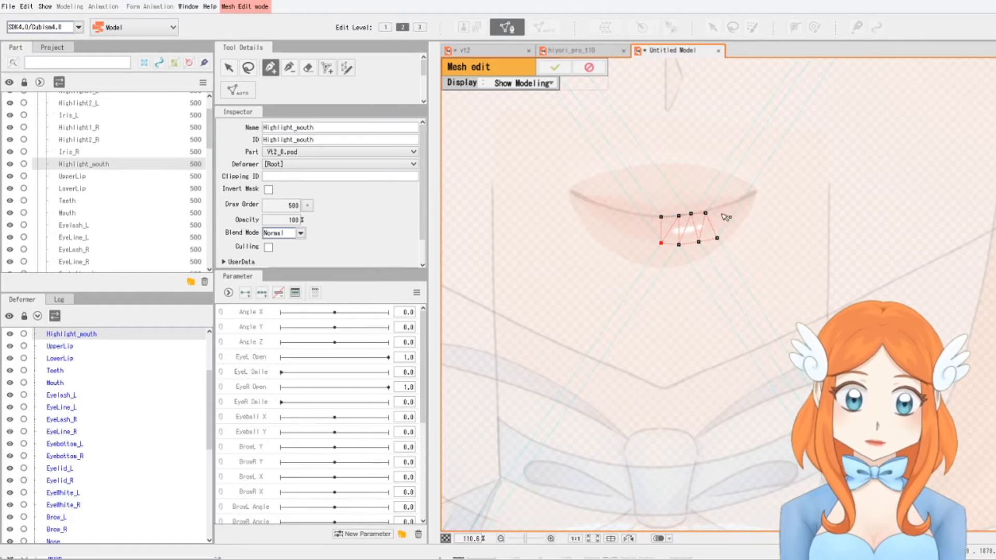
pyautogui.click(717, 212)
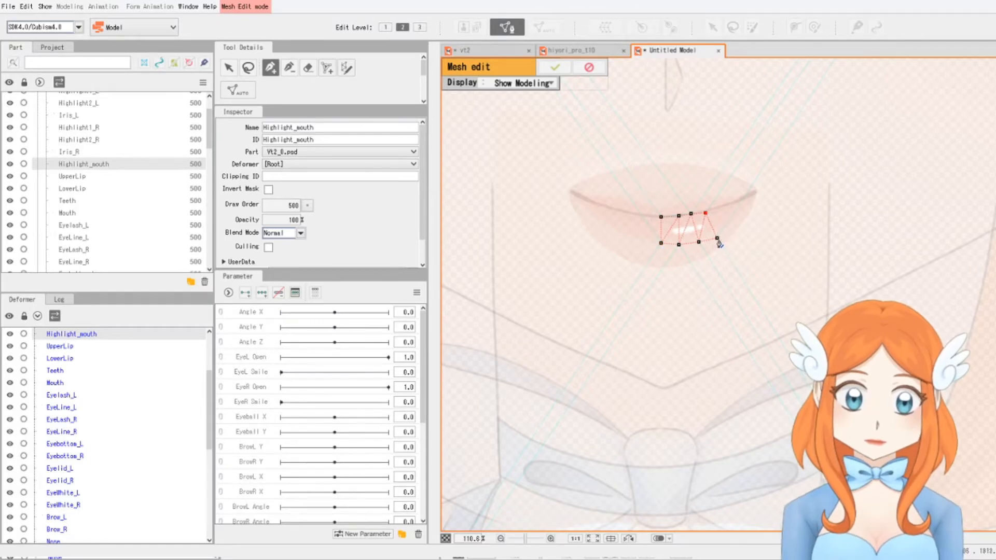
pyautogui.click(717, 238)
pyautogui.click(555, 67)
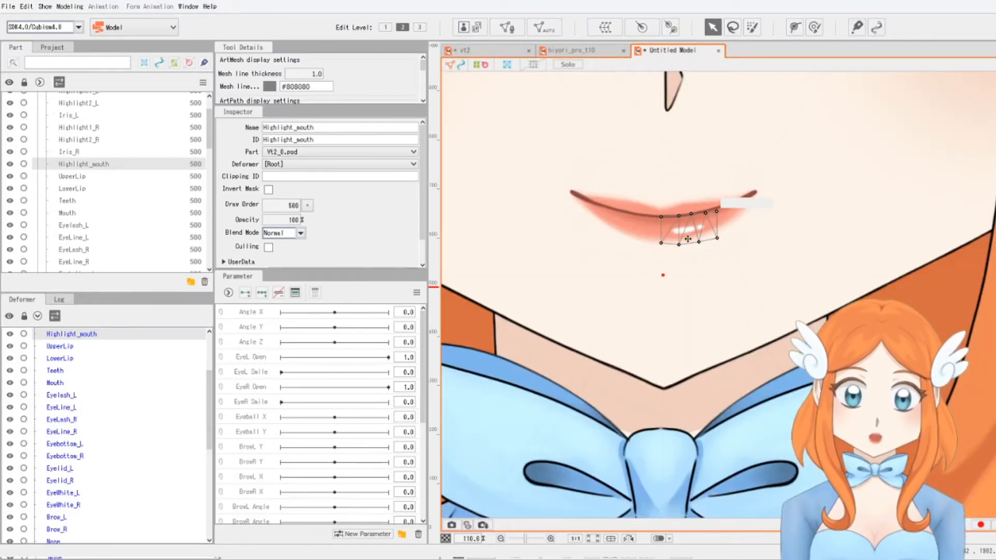
# Check the meshed mouth highlight by nudging it slightly and viewing it against the whole face
pyautogui.moveTo(687, 239)
pyautogui.mouseDown()
pyautogui.moveTo(692, 259)
pyautogui.moveTo(682, 207)
pyautogui.moveTo(689, 235)
pyautogui.mouseUp()
pyautogui.scroll(-3, 661, 308)
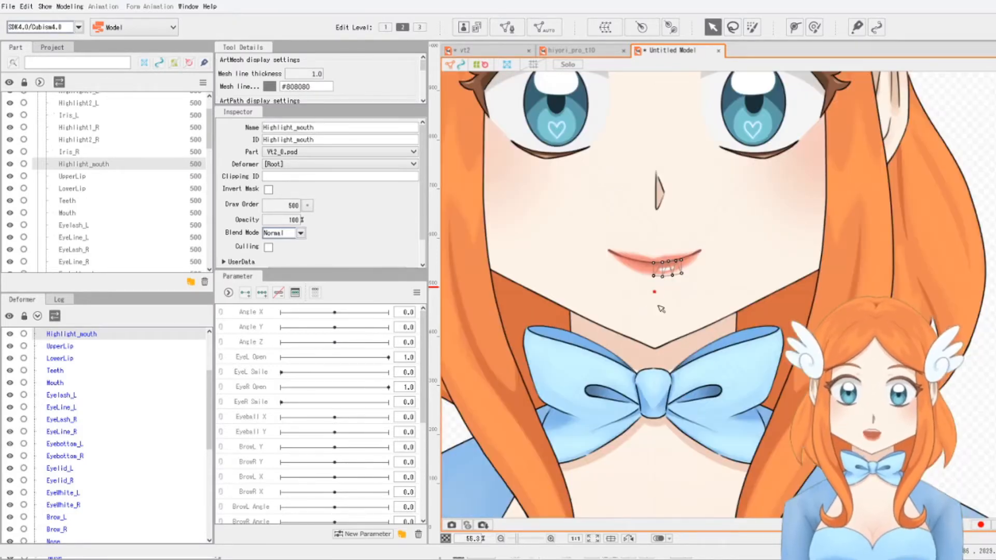
pyautogui.scroll(-1, 647, 320)
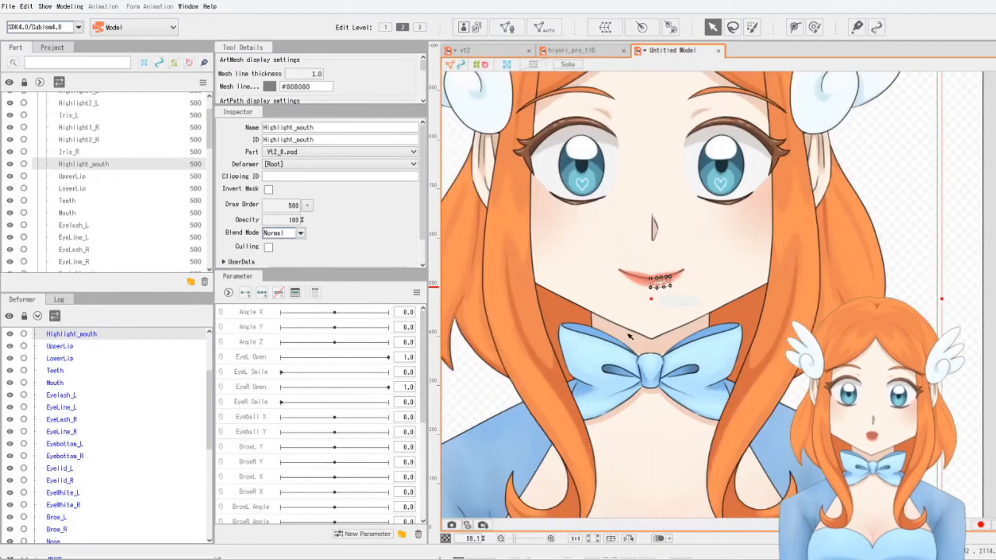
pyautogui.scroll(-2, 637, 323)
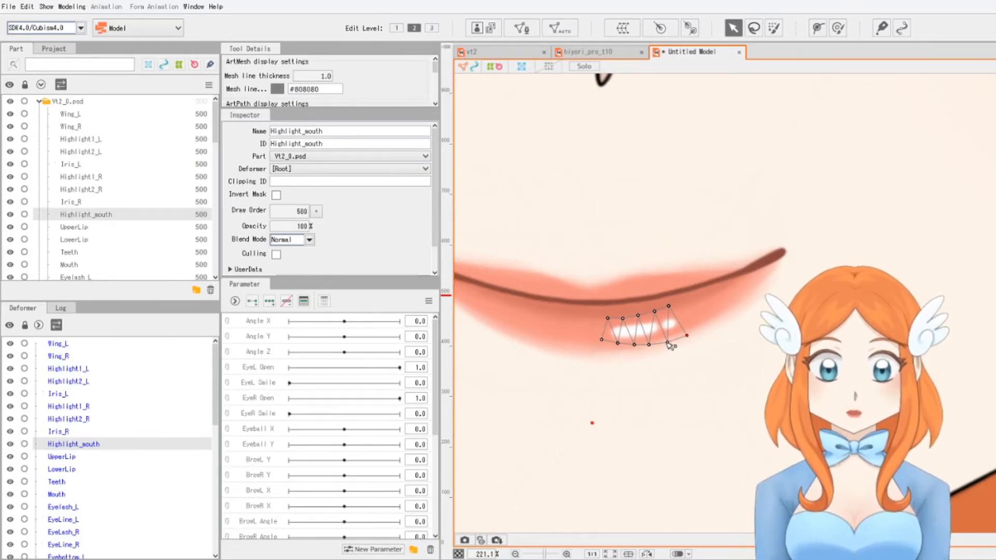
# Test how the mouth highlight deforms by moving individual vertices near the right end of its mesh
pyautogui.moveTo(668, 342)
pyautogui.mouseDown()
pyautogui.moveTo(664, 332)
pyautogui.moveTo(667, 351)
pyautogui.mouseUp()
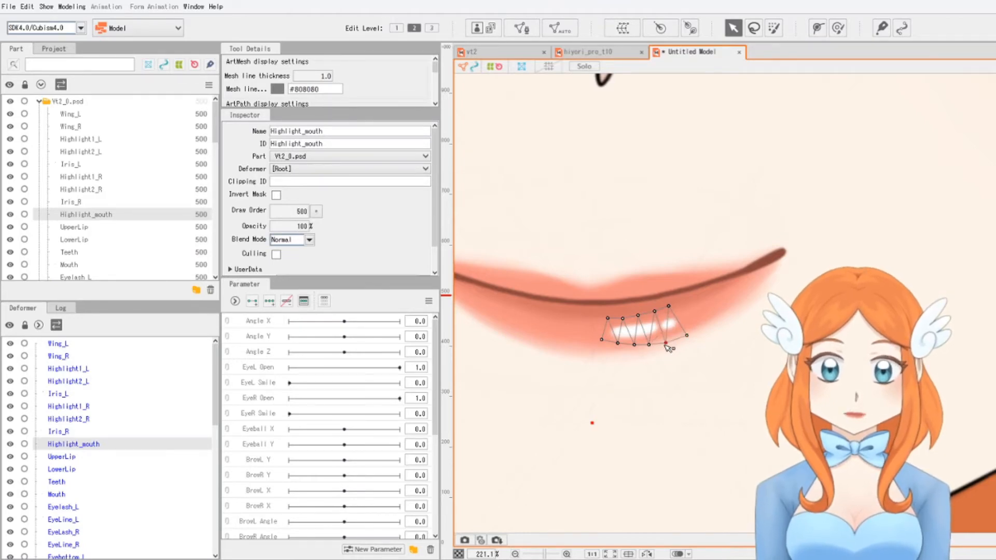
pyautogui.click(655, 311)
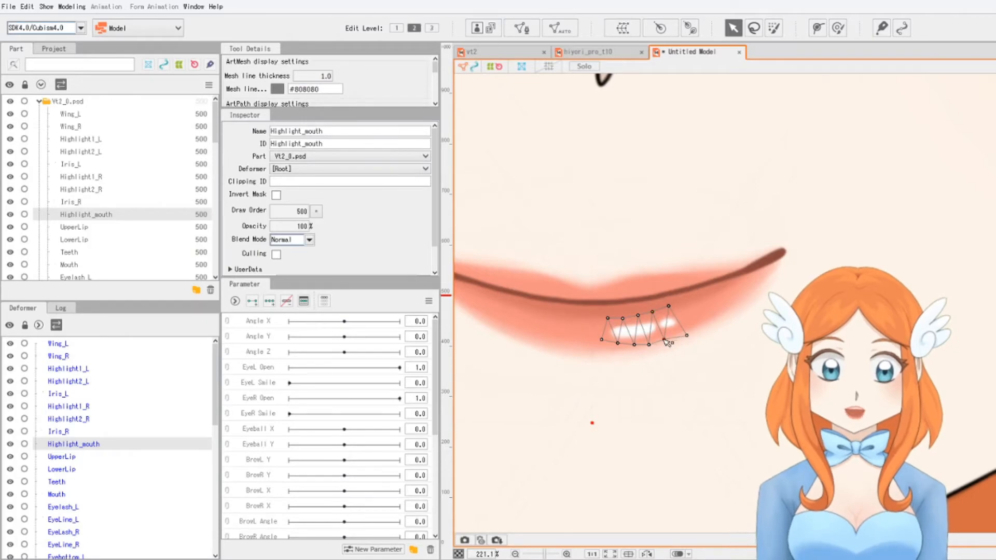
pyautogui.click(666, 342)
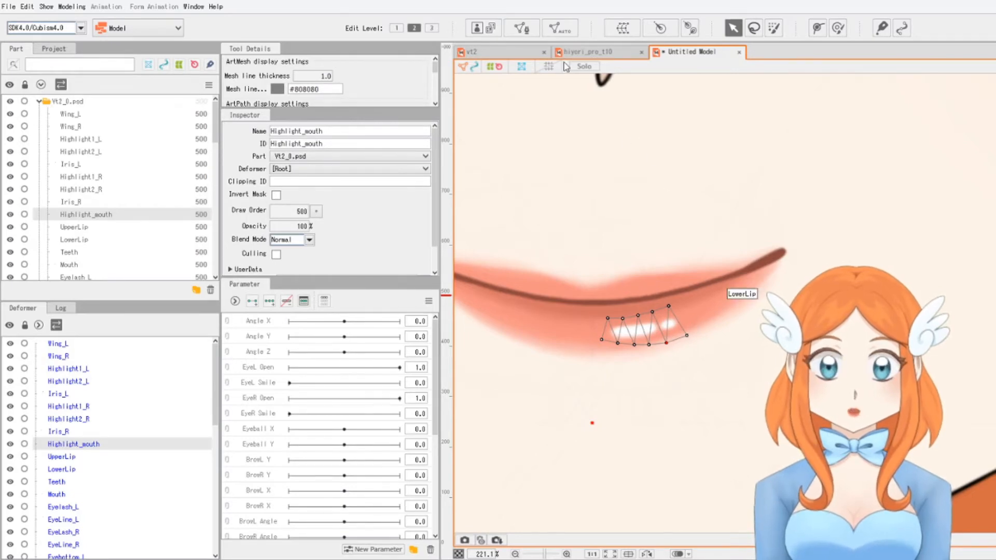
# Start a new manual mesh on Highlight_mouth and place a row of six vertices through the middle of the highlight
pyautogui.doubleClick(661, 339)
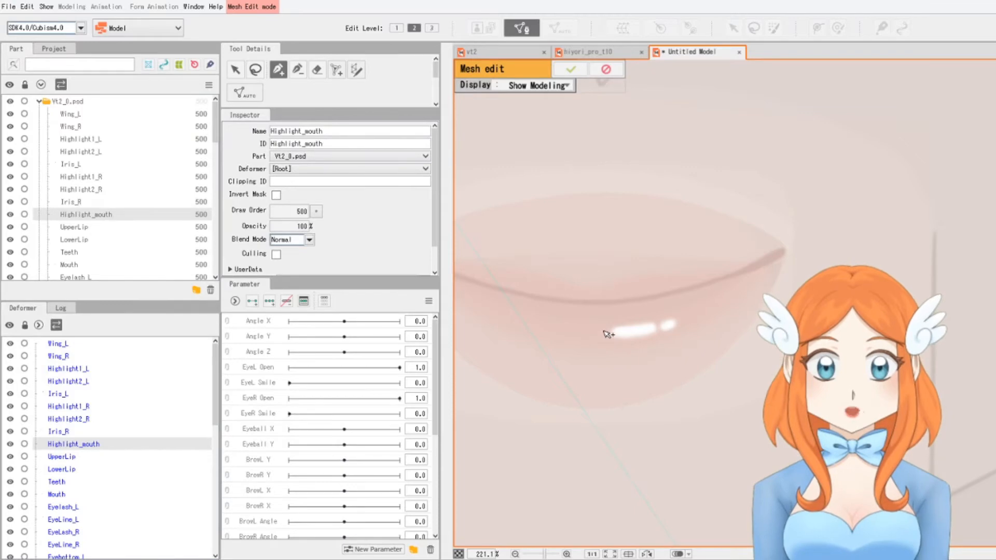
pyautogui.click(602, 330)
pyautogui.click(622, 332)
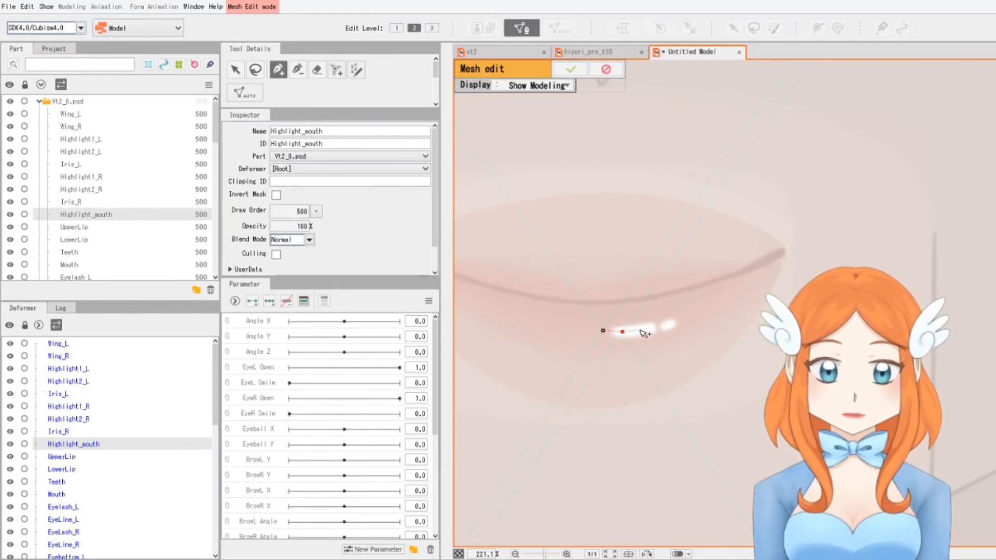
pyautogui.click(640, 330)
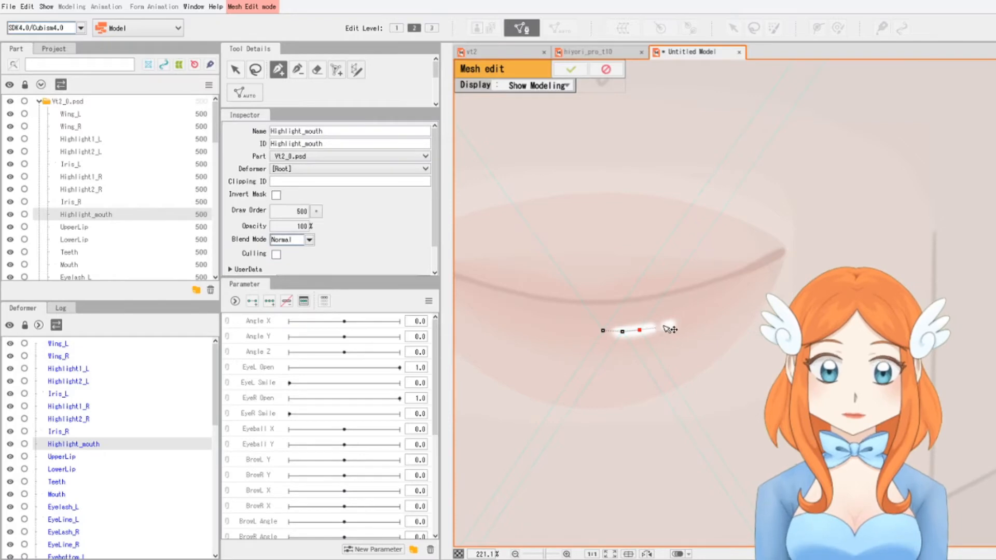
pyautogui.click(654, 328)
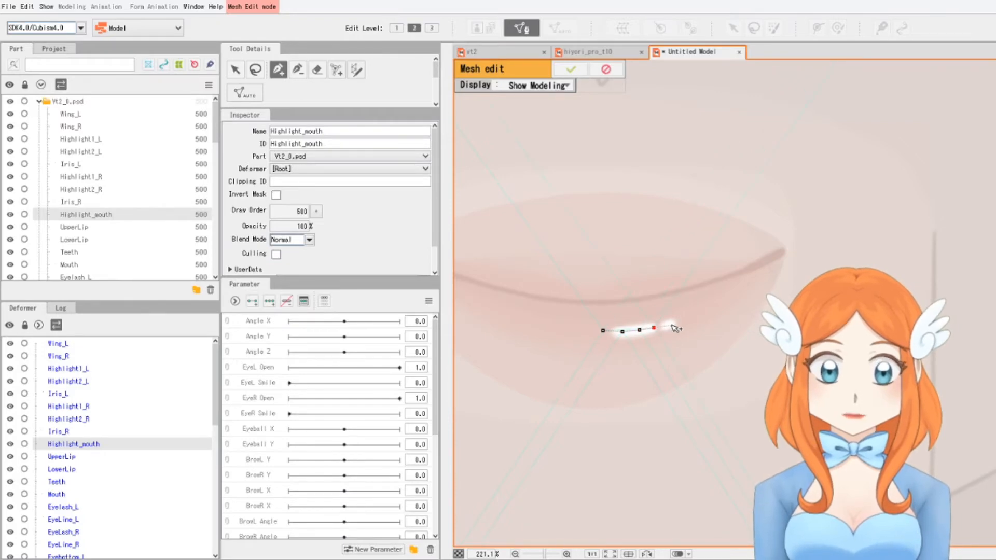
pyautogui.click(671, 325)
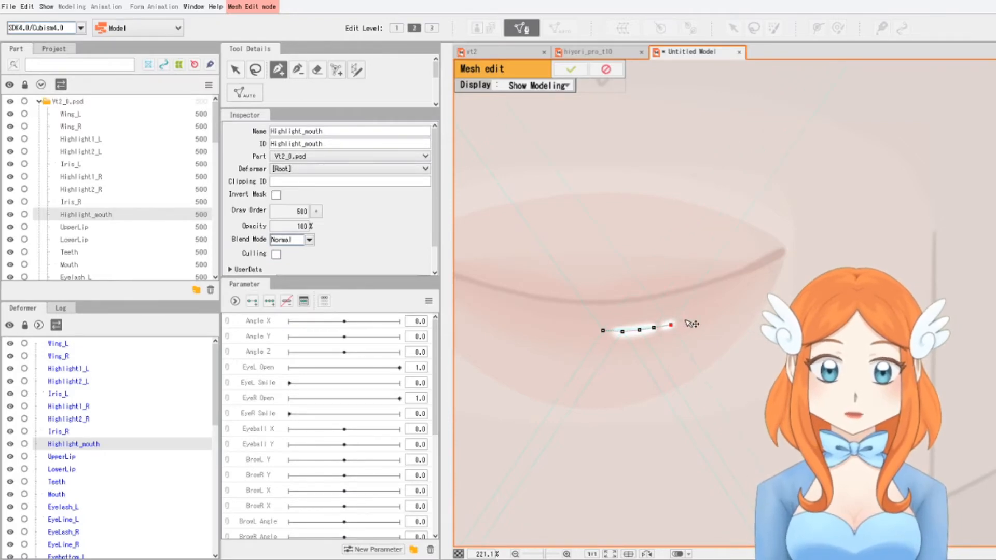
pyautogui.click(684, 320)
# Add a row of vertices above and another below the centre row, connect them in triangles, and apply the mesh
pyautogui.click(672, 299)
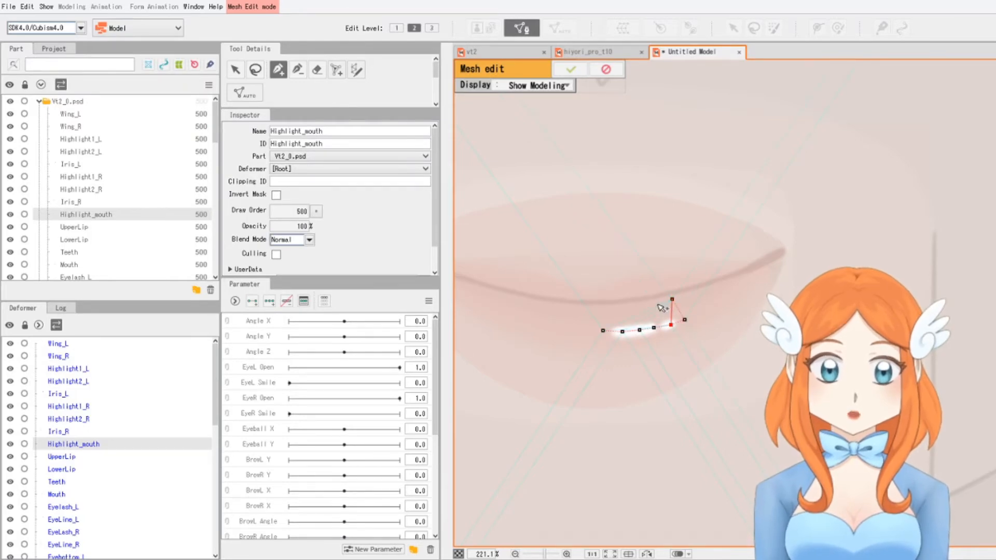
pyautogui.click(657, 304)
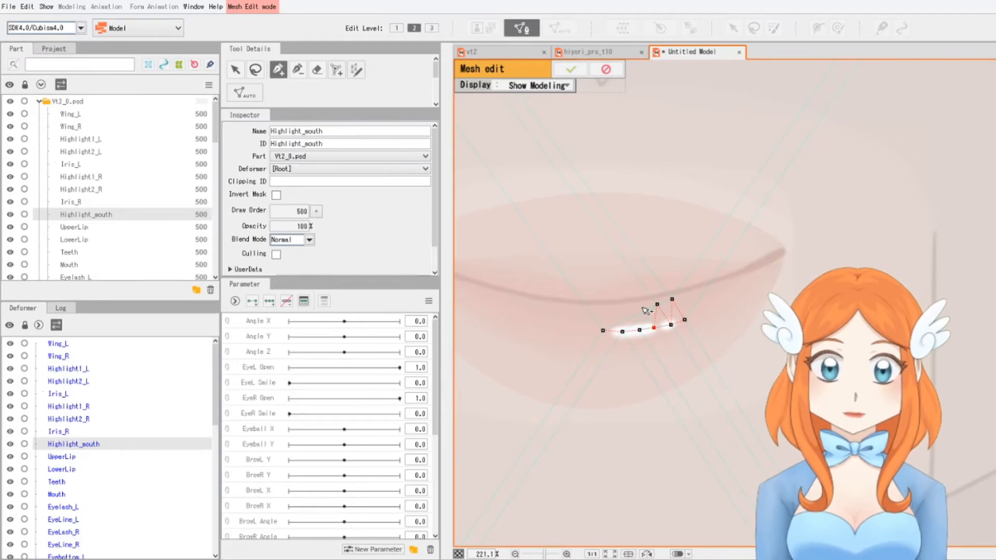
pyautogui.click(639, 330)
pyautogui.click(642, 307)
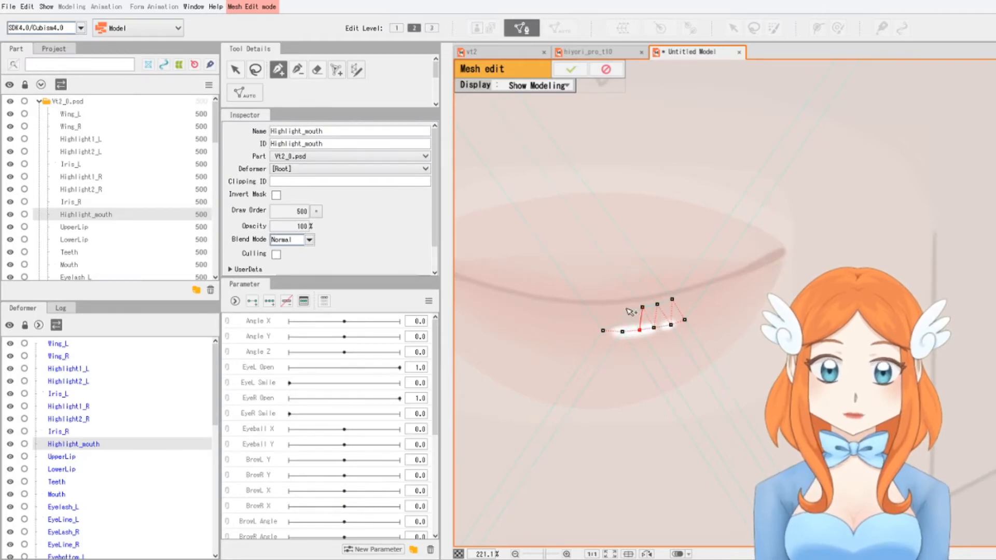
pyautogui.click(626, 308)
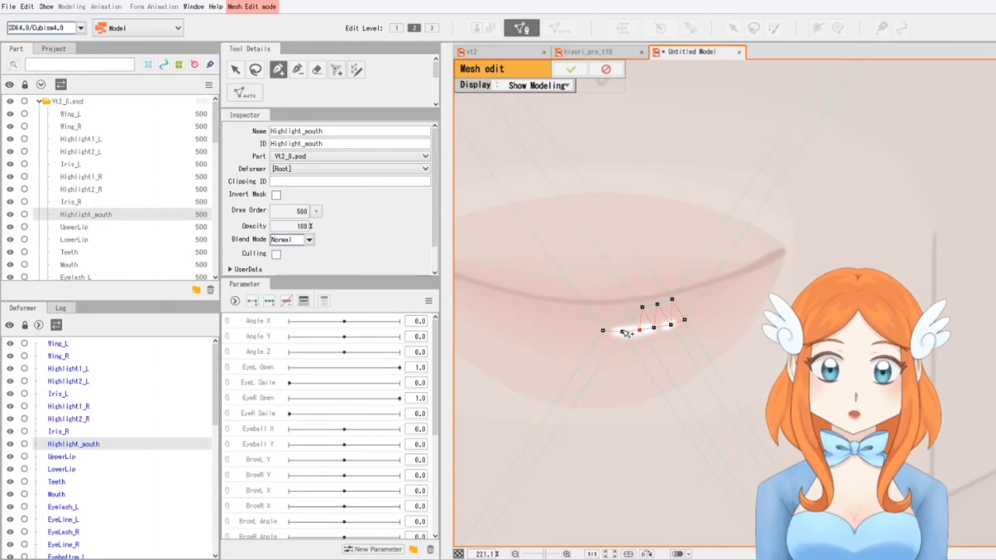
pyautogui.click(623, 332)
pyautogui.click(623, 332)
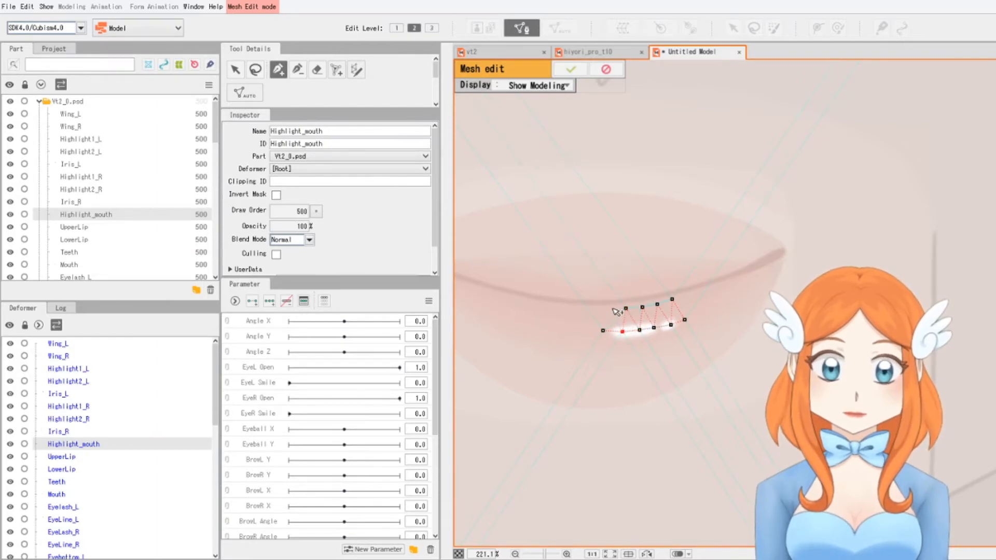
pyautogui.click(613, 309)
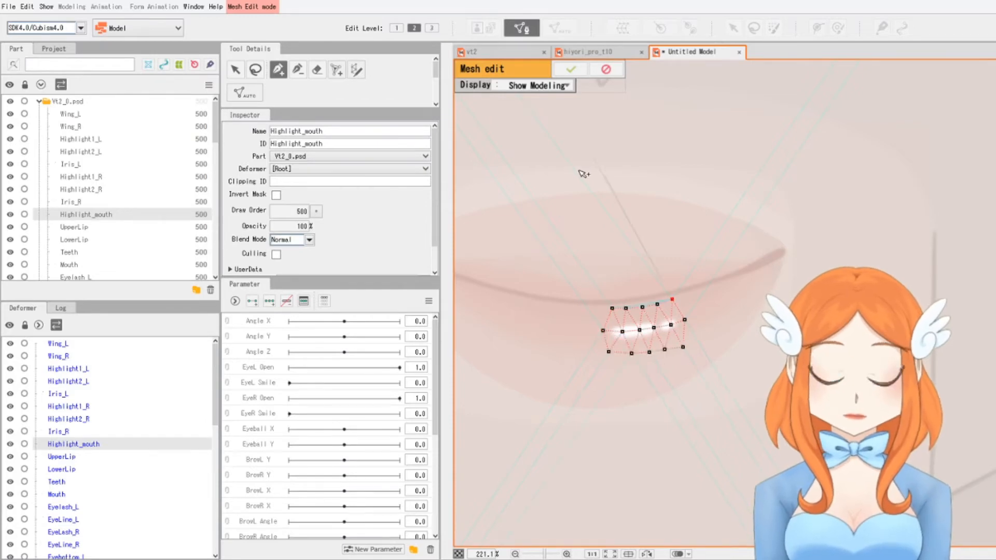
pyautogui.click(571, 69)
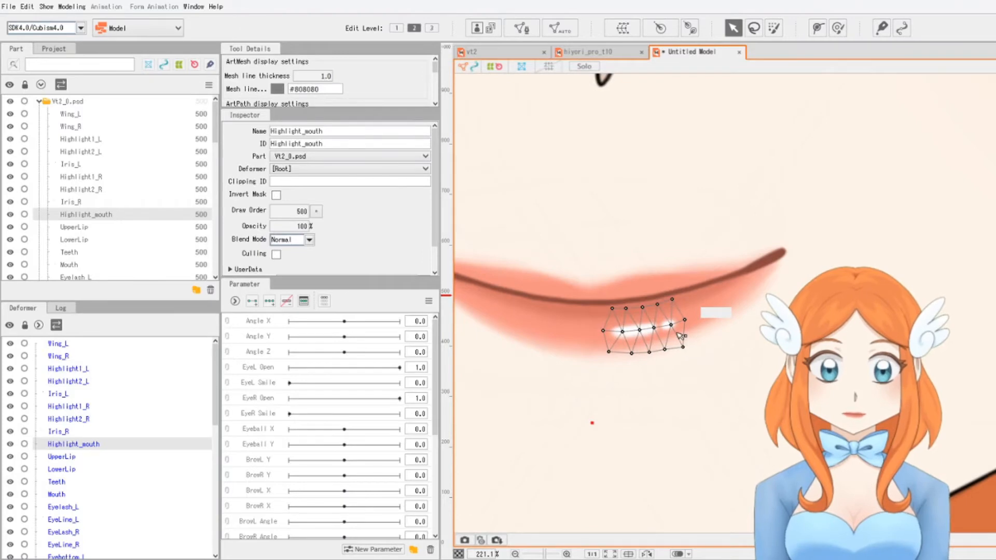
# Test the denser mouth highlight mesh by pulling its right-end and lower vertices inward one by one
pyautogui.moveTo(683, 347); pyautogui.dragTo(677, 332)
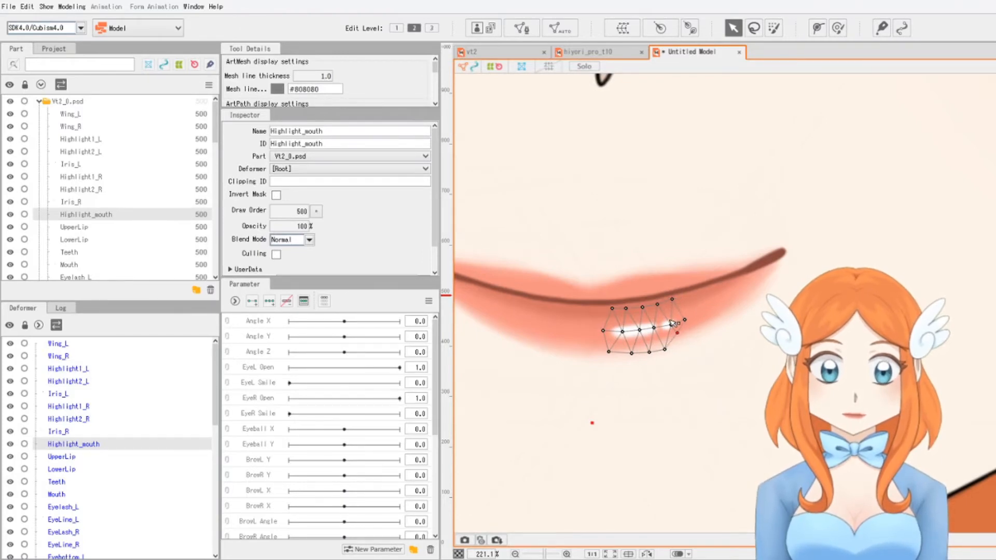
pyautogui.click(672, 322)
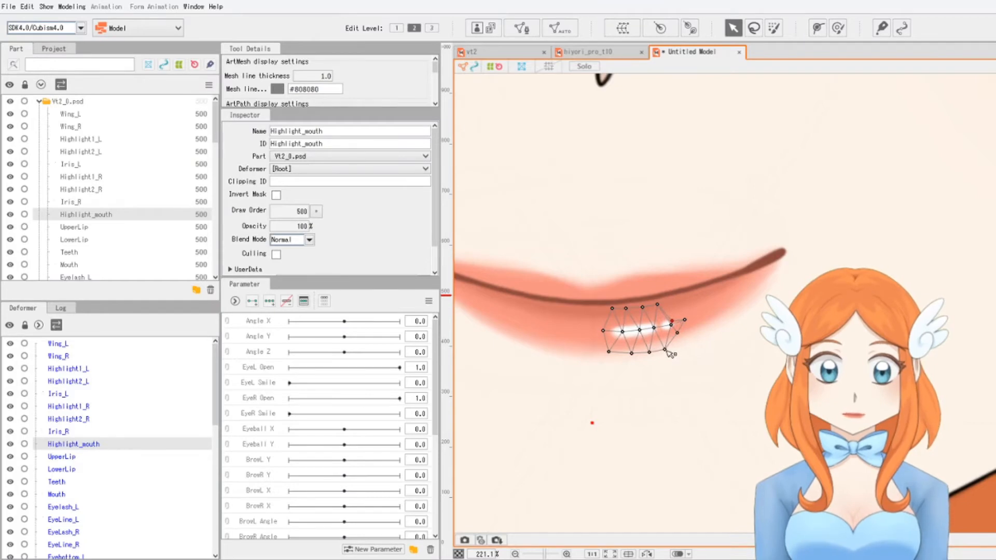
pyautogui.moveTo(666, 351); pyautogui.dragTo(666, 338)
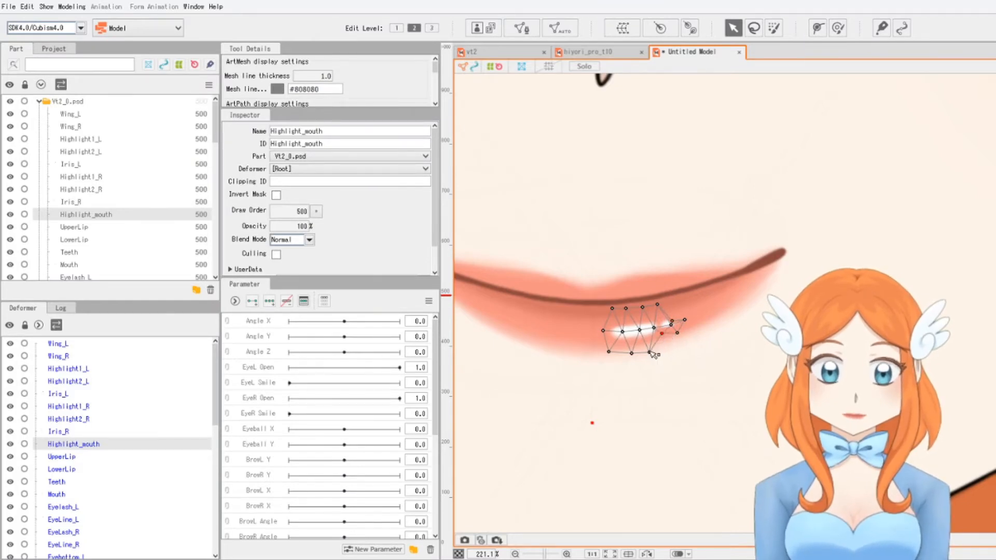
pyautogui.moveTo(651, 353); pyautogui.dragTo(631, 339)
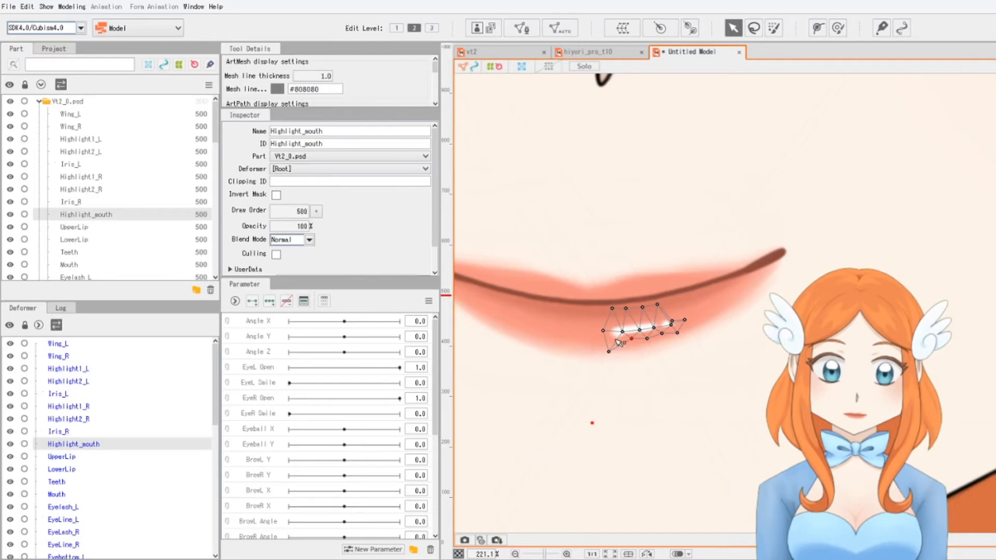
pyautogui.moveTo(608, 352); pyautogui.dragTo(630, 324)
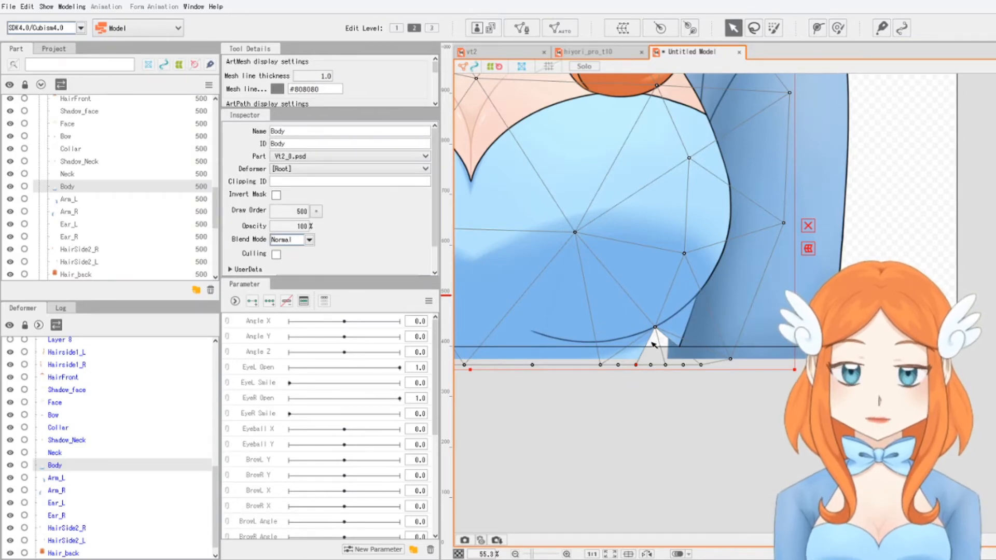
# Try deforming the Body mesh by pulling a vertex on its lower edge sideways toward the arm
pyautogui.scroll(3, 653, 345)
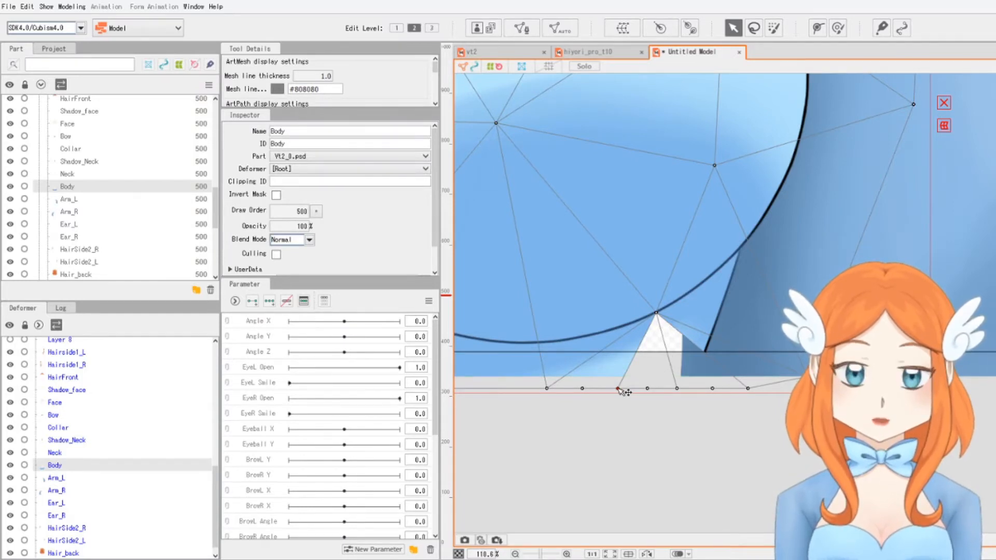
pyautogui.moveTo(618, 389); pyautogui.dragTo(730, 375)
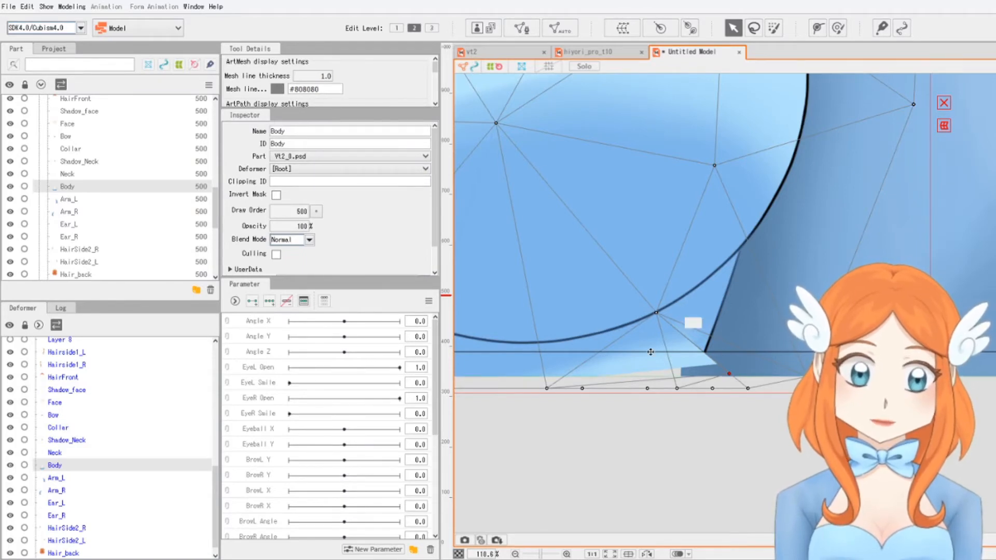
pyautogui.click(713, 428)
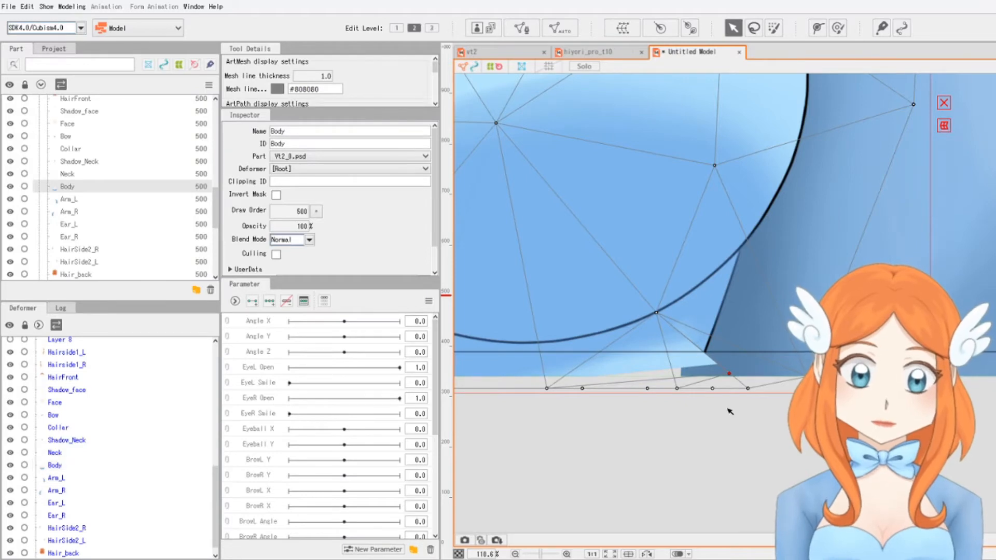
pyautogui.click(681, 362)
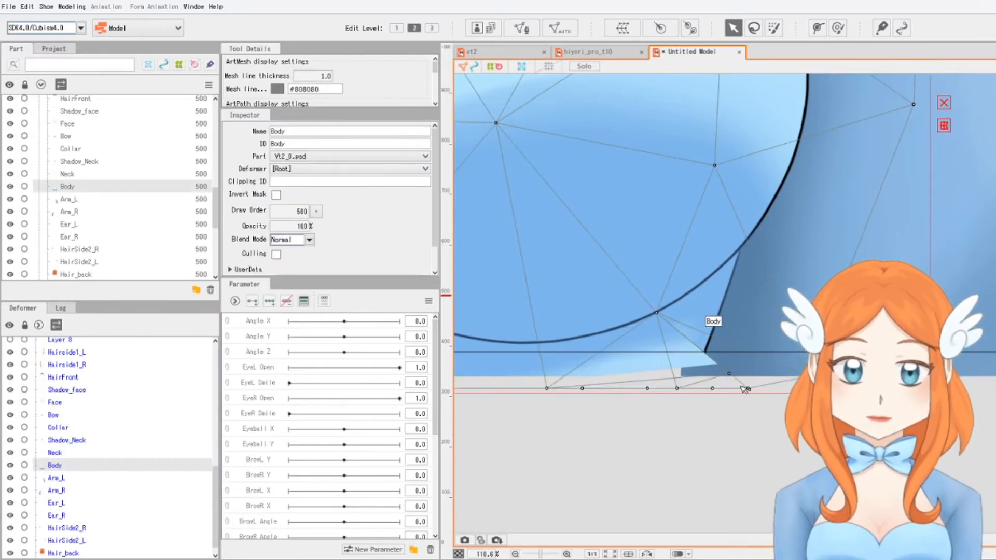
pyautogui.moveTo(731, 375); pyautogui.dragTo(713, 361)
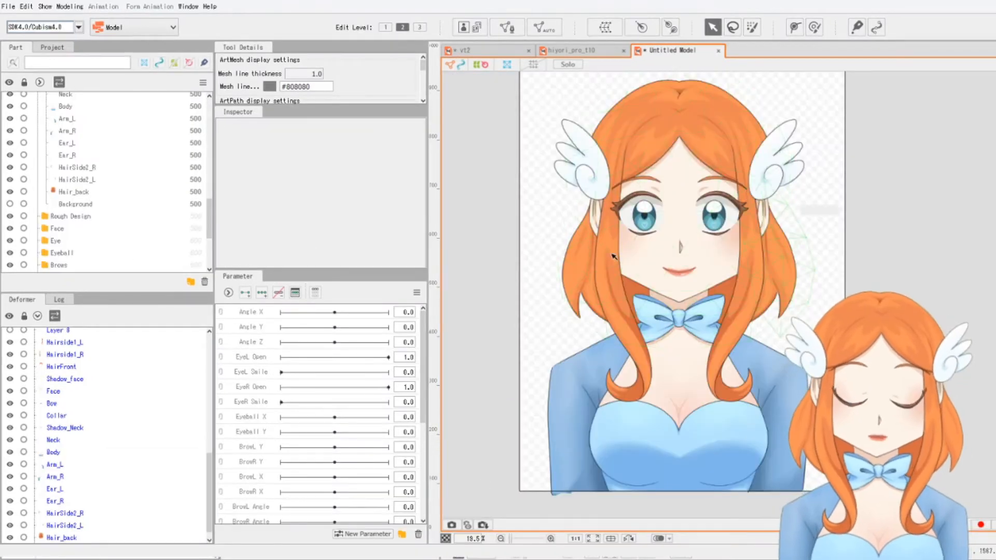
# Inspect the automatic meshes of the back hair, side hair, ear and arm parts one after another
pyautogui.click(81, 191)
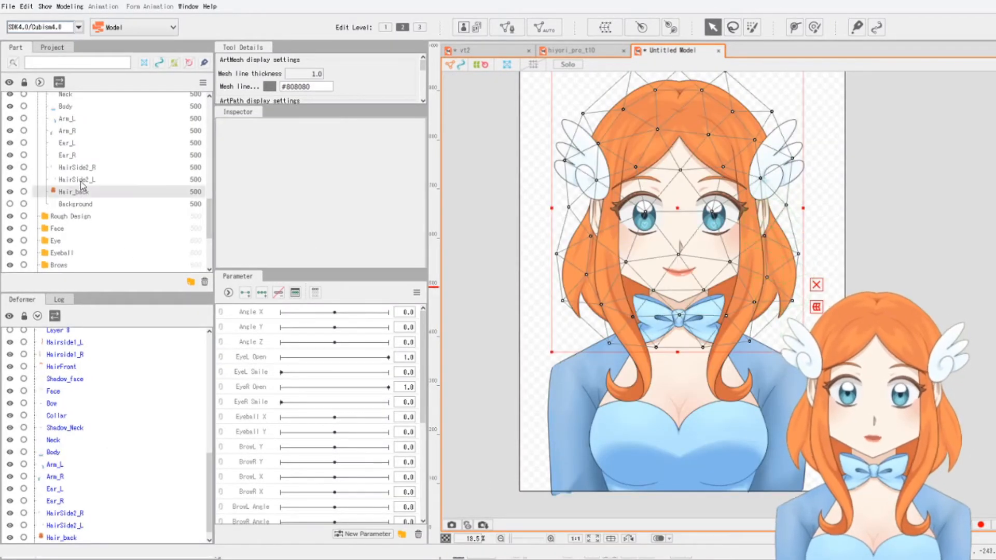
pyautogui.click(82, 180)
pyautogui.click(81, 167)
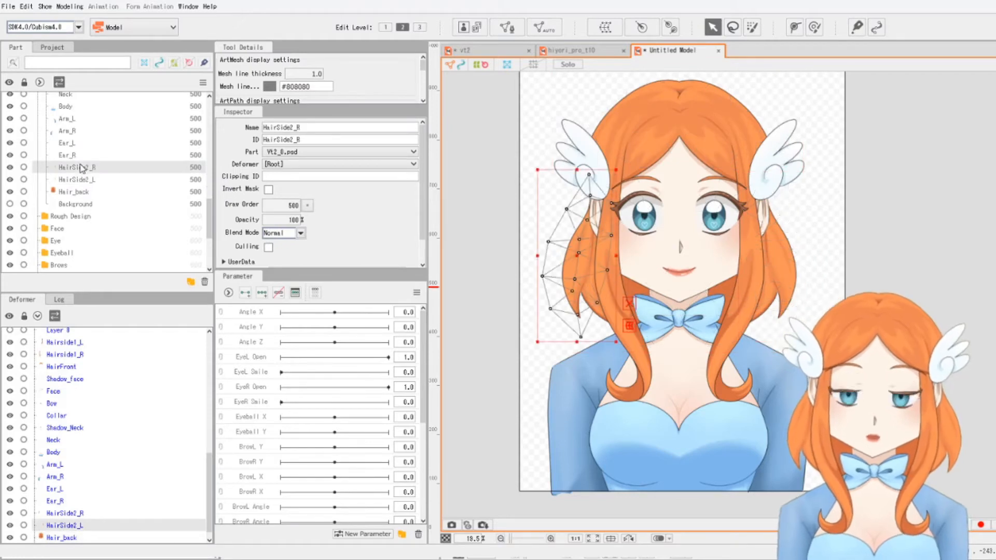
pyautogui.click(78, 143)
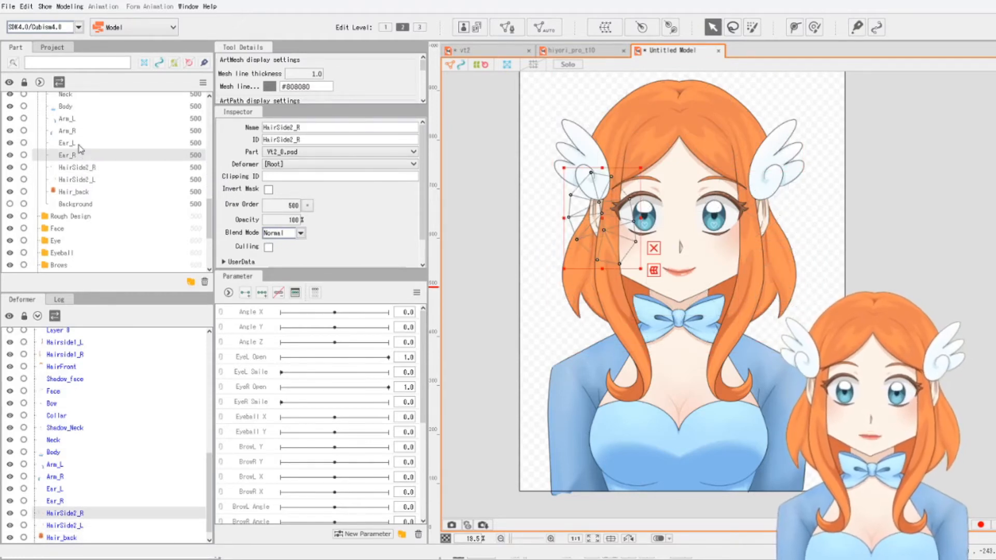
pyautogui.click(81, 121)
pyautogui.click(83, 131)
pyautogui.scroll(3, 104, 202)
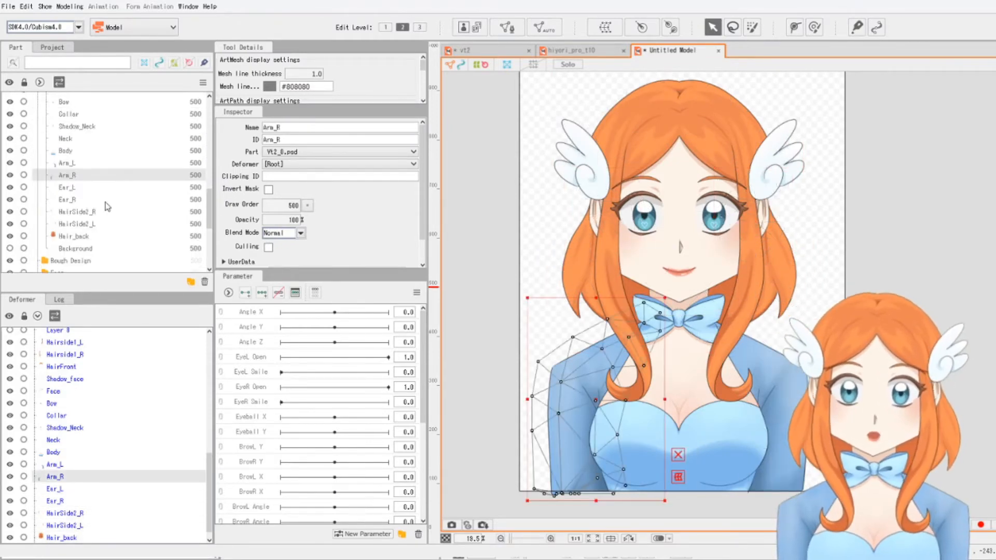
pyautogui.click(469, 85)
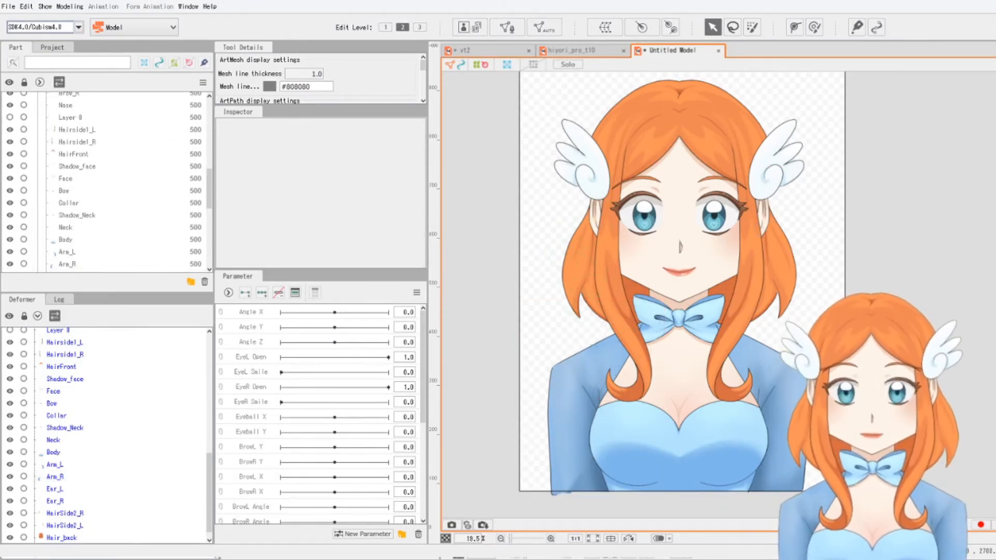
# Select all parts, create a 4096 x 4096 px texture atlas from the displayed model images, and accept its layout
pyautogui.hotkey('ctrl', 'a')
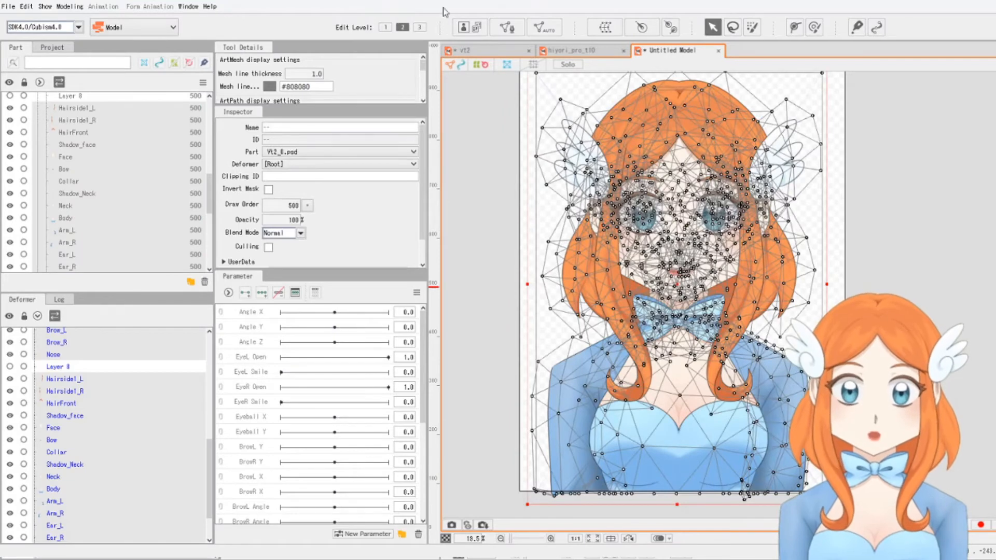
pyautogui.click(467, 28)
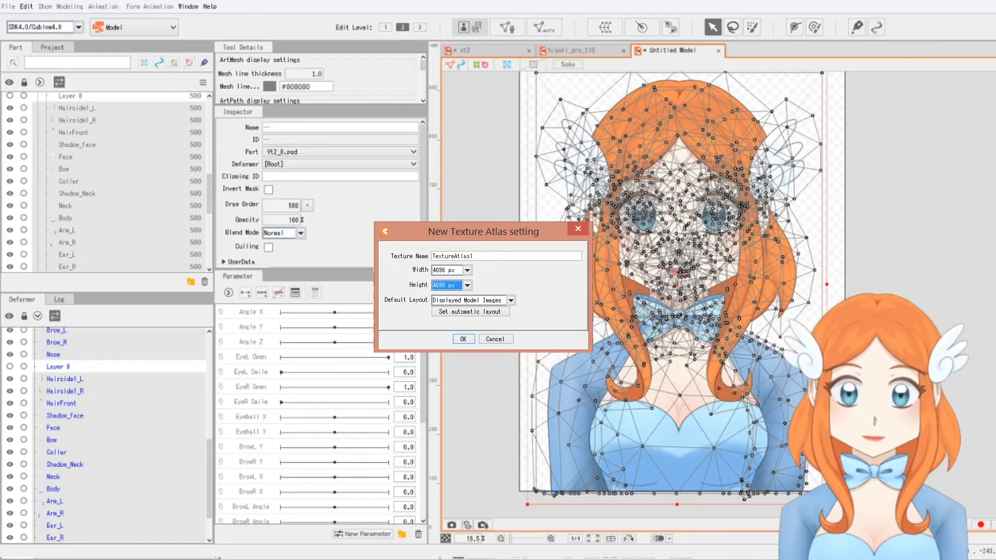
pyautogui.press('Escape')
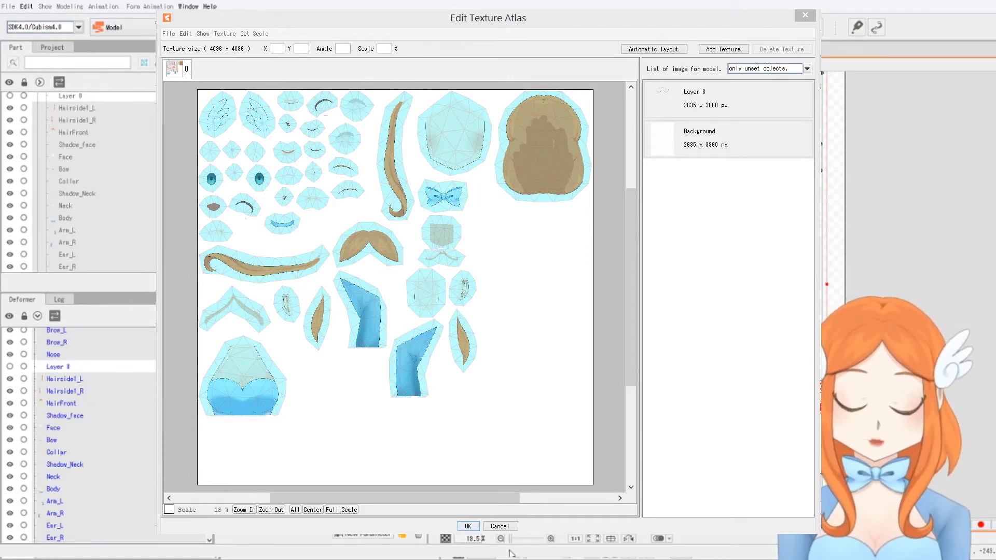
pyautogui.press('Return')
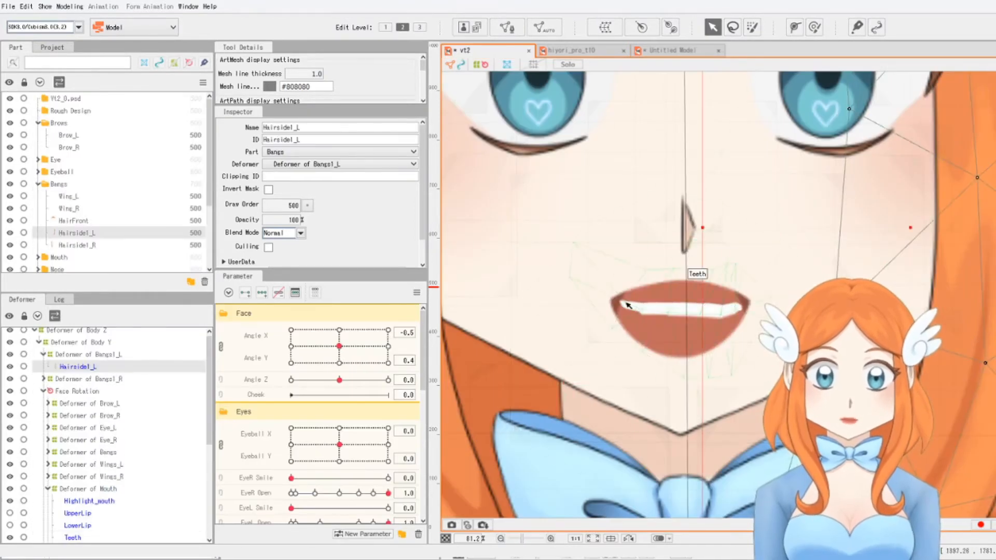
# In the vt2 model, deselect everything, expand the Mouth part and make its LowerLip and UpperLip layers visible
pyautogui.scroll(-3, 628, 306)
pyautogui.click(969, 267)
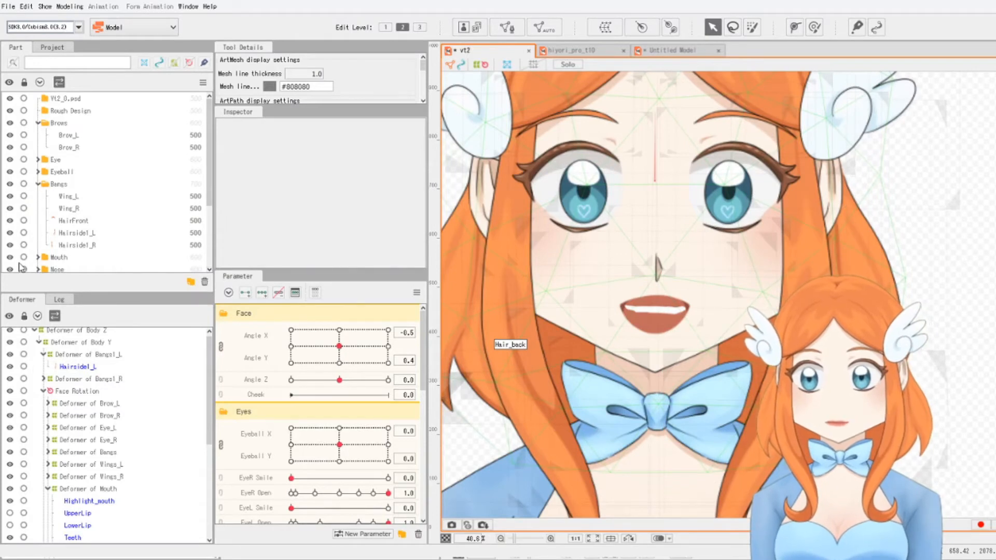
pyautogui.click(39, 258)
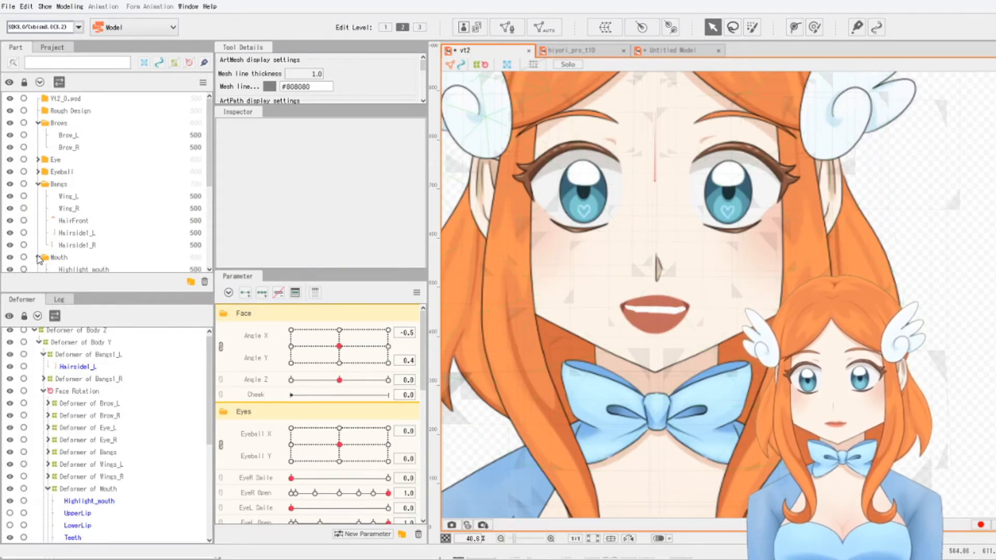
pyautogui.scroll(-2, 57, 218)
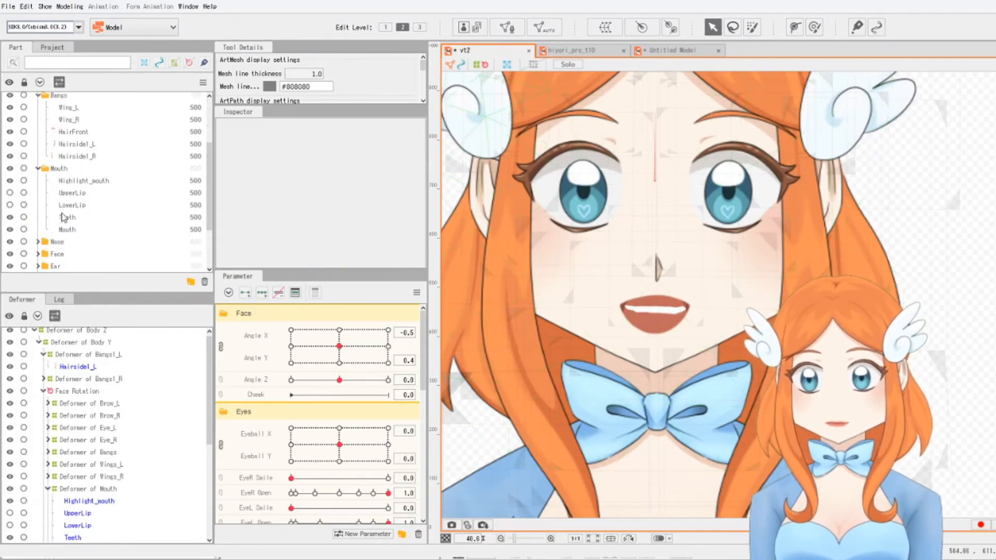
pyautogui.click(9, 205)
pyautogui.click(10, 193)
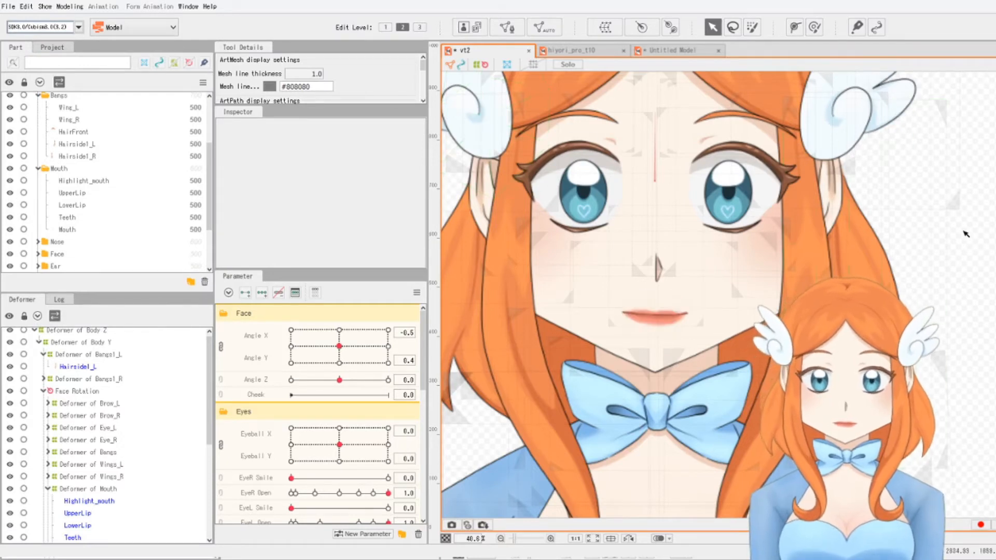
# Preview the vt2 model's head movement by varying Angle X, Angle Y and Angle Z, returning each close to its centre
pyautogui.scroll(-3, 677, 315)
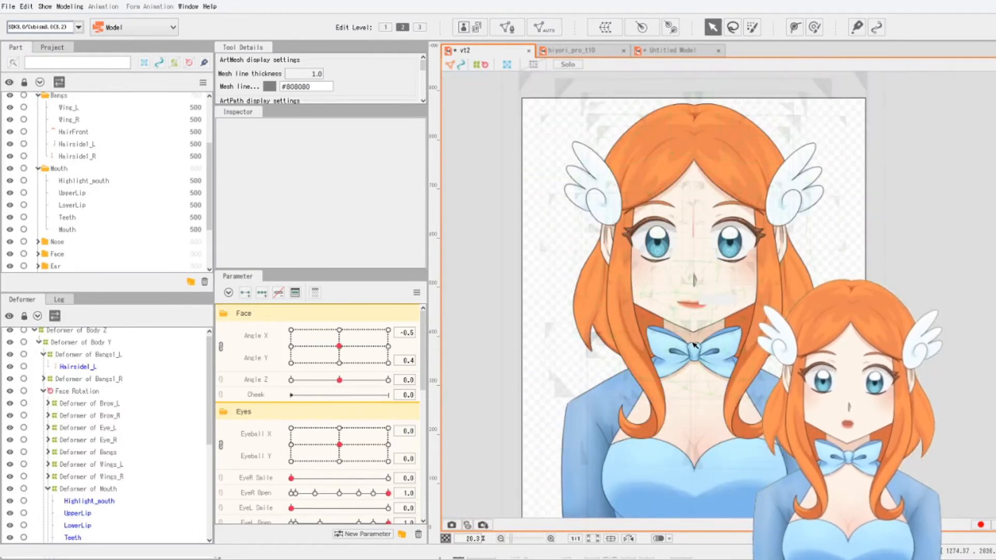
pyautogui.scroll(1, 676, 314)
pyautogui.click(338, 349)
pyautogui.moveTo(358, 350)
pyautogui.mouseDown()
pyautogui.moveTo(400, 339)
pyautogui.moveTo(289, 353)
pyautogui.moveTo(403, 352)
pyautogui.moveTo(339, 347)
pyautogui.mouseUp()
pyautogui.moveTo(339, 383)
pyautogui.mouseDown()
pyautogui.moveTo(374, 380)
pyautogui.moveTo(311, 380)
pyautogui.moveTo(339, 381)
pyautogui.mouseUp()
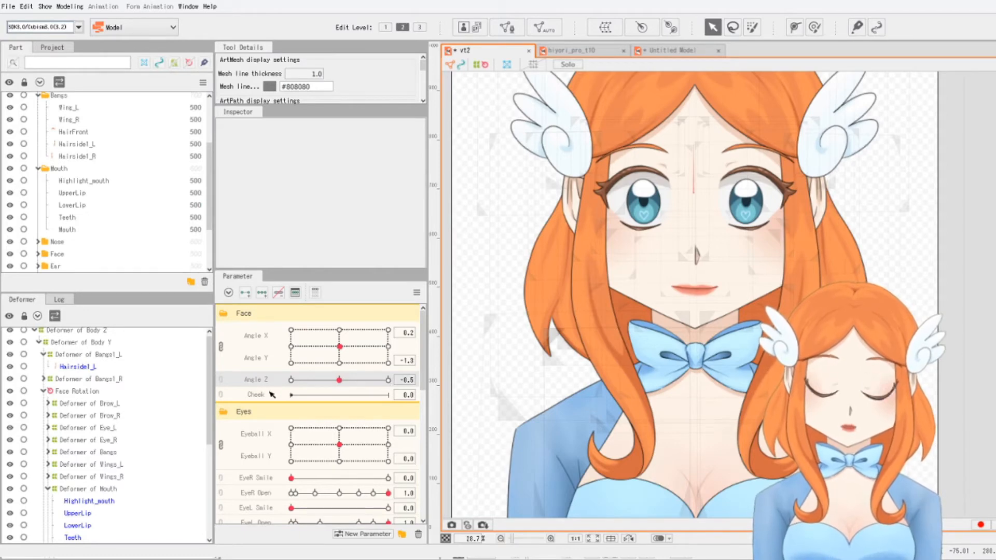
pyautogui.moveTo(340, 380)
pyautogui.mouseDown()
pyautogui.moveTo(415, 396)
pyautogui.moveTo(342, 387)
pyautogui.moveTo(395, 378)
pyautogui.moveTo(289, 385)
pyautogui.moveTo(339, 380)
pyautogui.mouseUp()
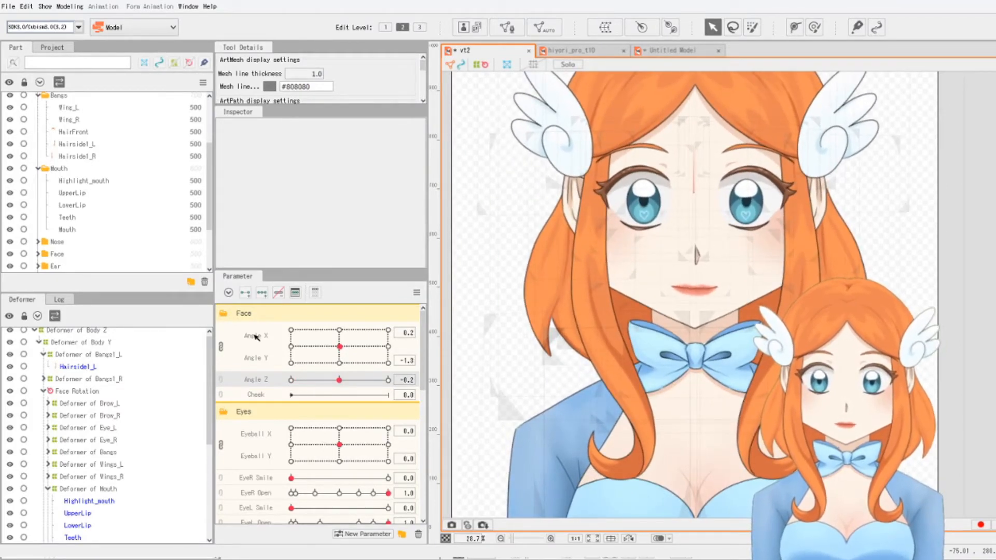
# Switch to the Untitled Model and examine its list of default parameters from eyes to mouth
pyautogui.click(671, 50)
pyautogui.scroll(-5, 403, 497)
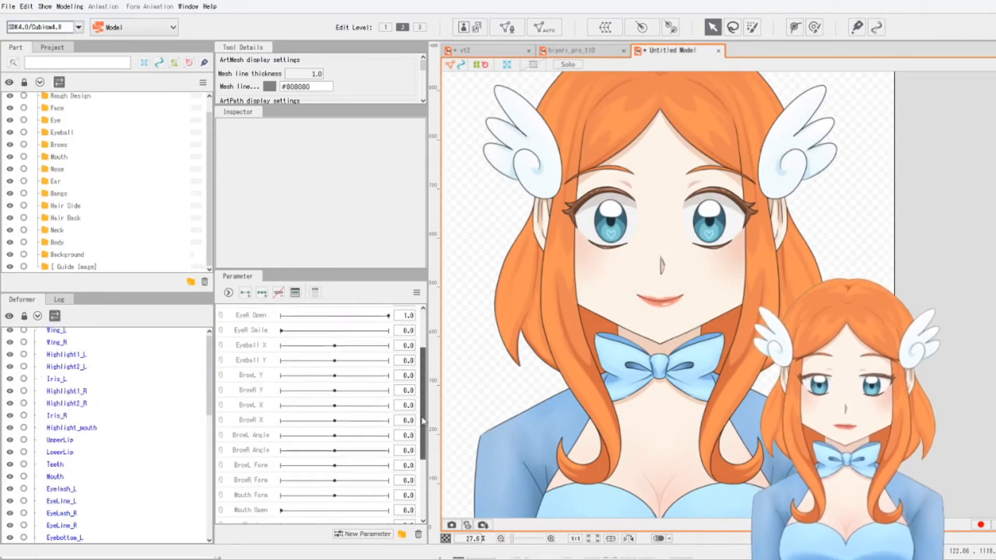
pyautogui.scroll(4, 396, 394)
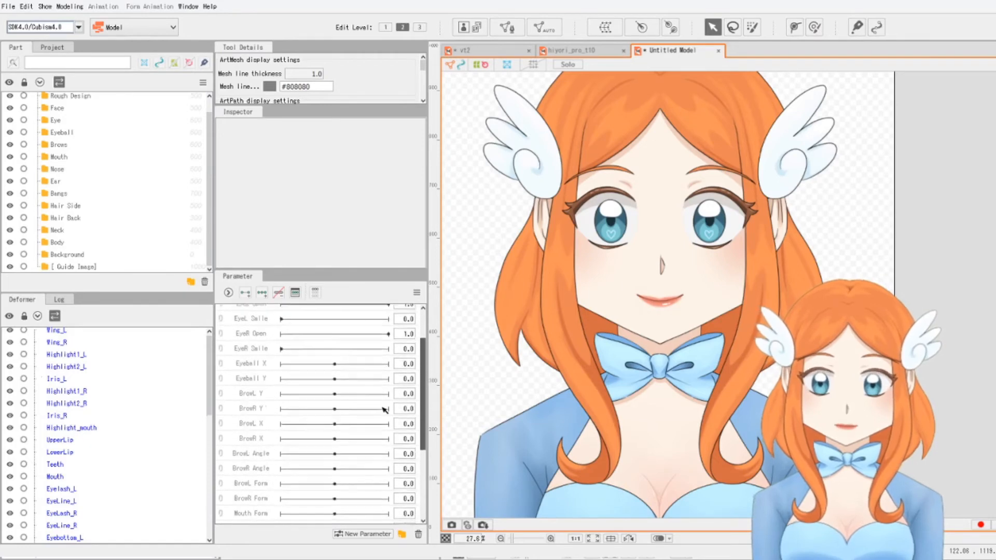
pyautogui.scroll(2, 386, 404)
# Return to the vt2 model and collapse its Eyes, Face, Body and Hair parameter groups
pyautogui.click(467, 50)
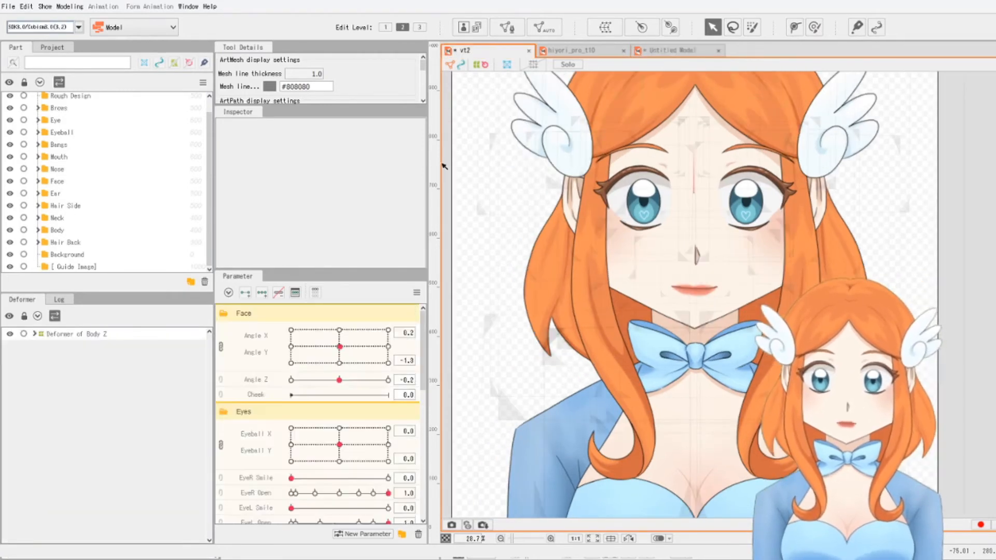
pyautogui.moveTo(423, 337)
pyautogui.mouseDown()
pyautogui.moveTo(423, 350)
pyautogui.moveTo(422, 334)
pyautogui.mouseUp()
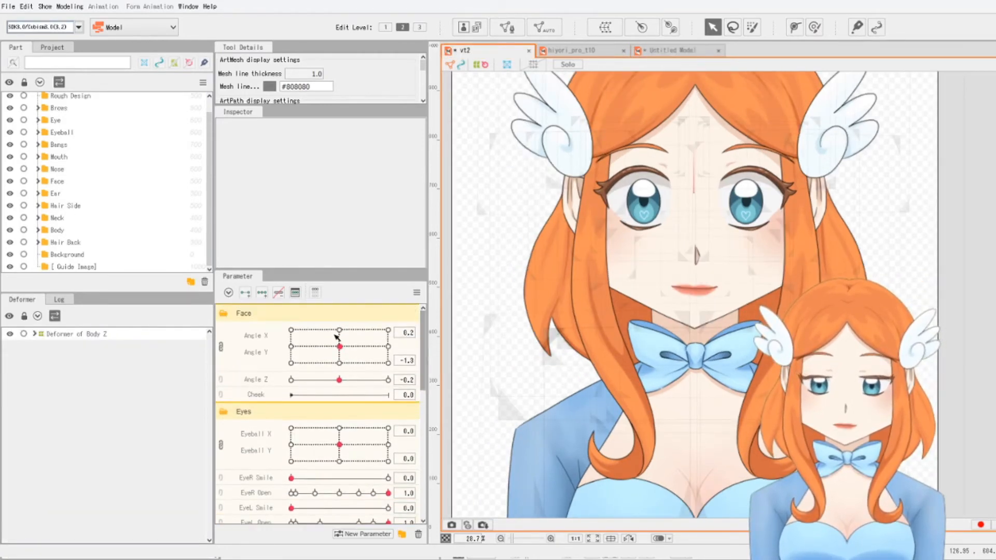
pyautogui.click(223, 412)
pyautogui.click(224, 313)
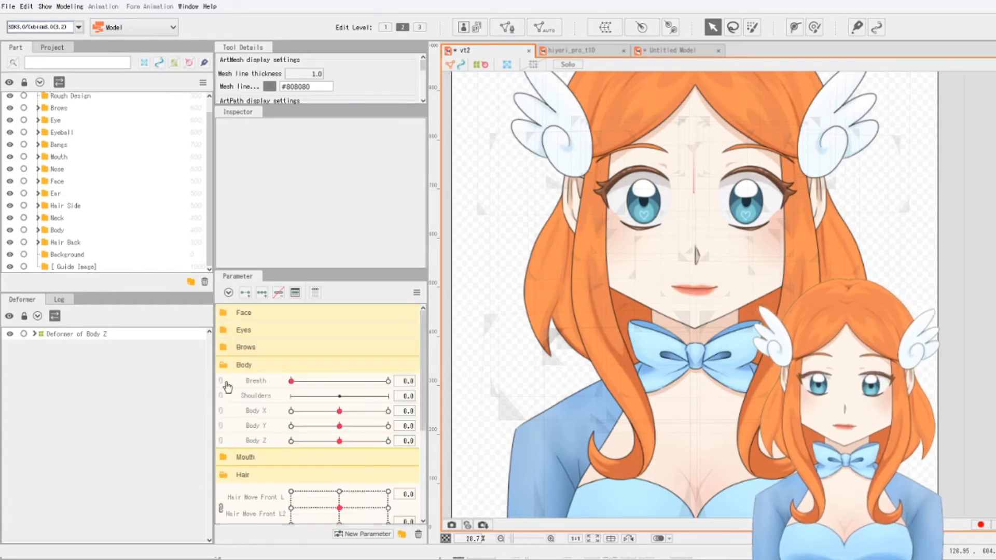
pyautogui.click(224, 364)
pyautogui.click(224, 402)
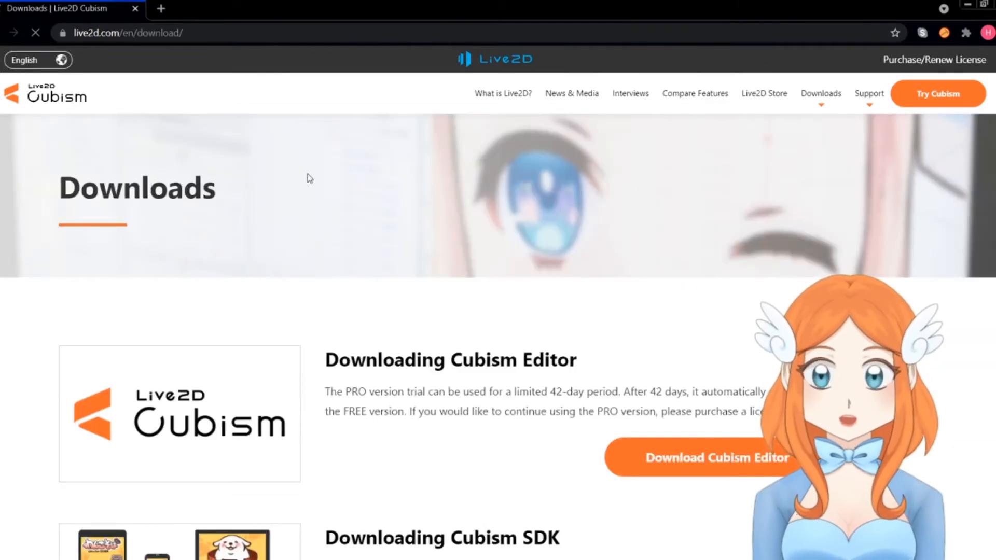
# In the browser, find the sample data section on the Live2D Downloads page and highlight its heading
pyautogui.scroll(-5, 248, 243)
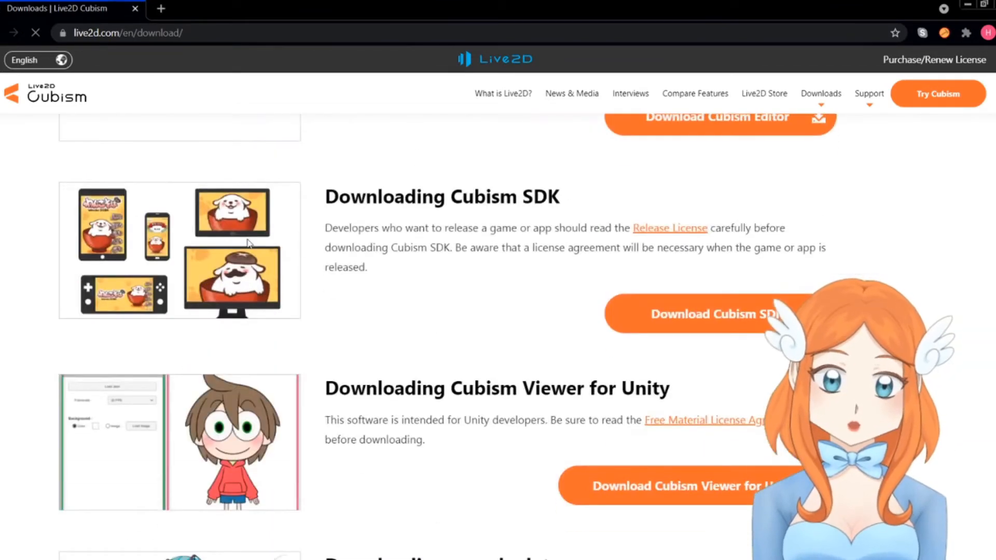
pyautogui.scroll(-4, 248, 243)
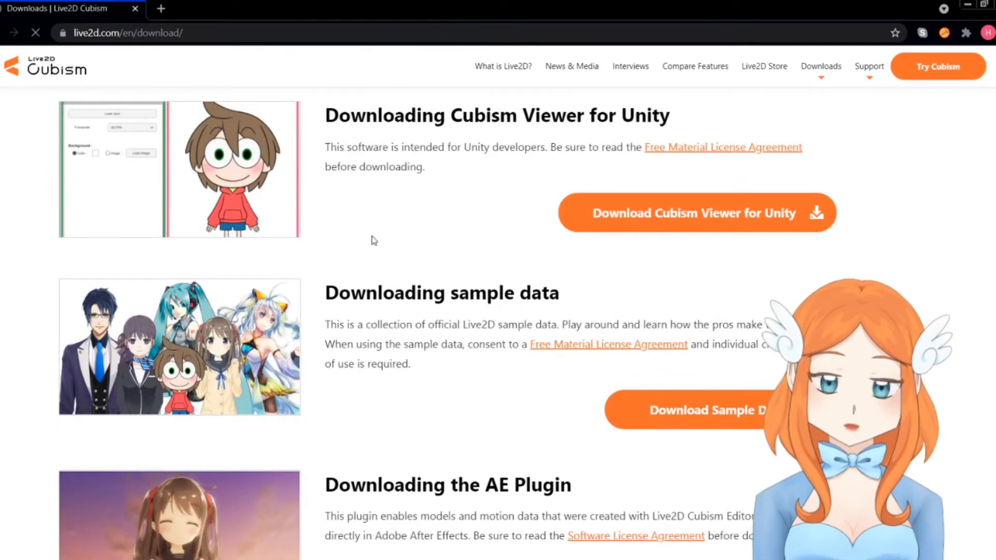
pyautogui.moveTo(336, 299); pyautogui.dragTo(477, 302)
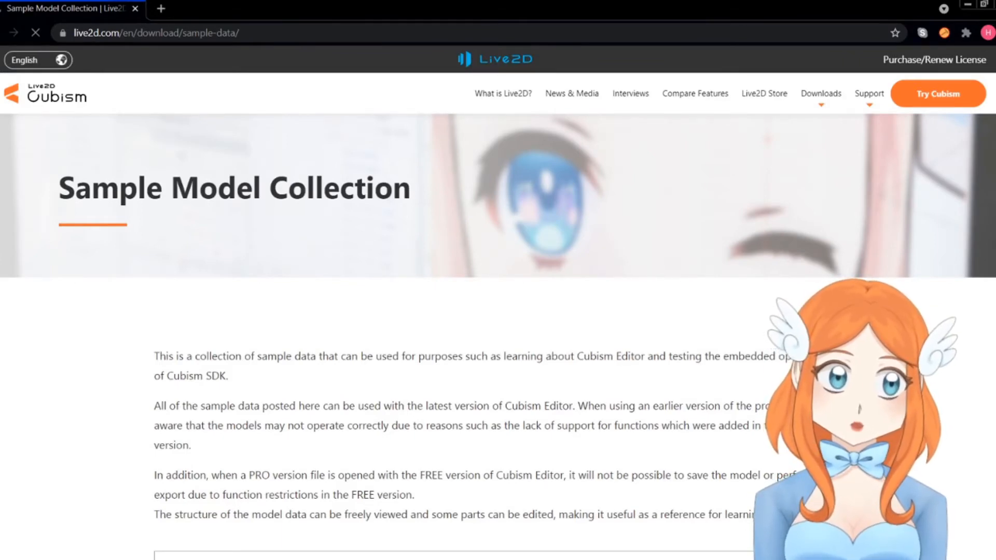
# Look through the Sample Model Collection page for the Hiyori Momose model and its PRO and FREE version downloads
pyautogui.scroll(-10, 498, 311)
pyautogui.scroll(-1, 498, 322)
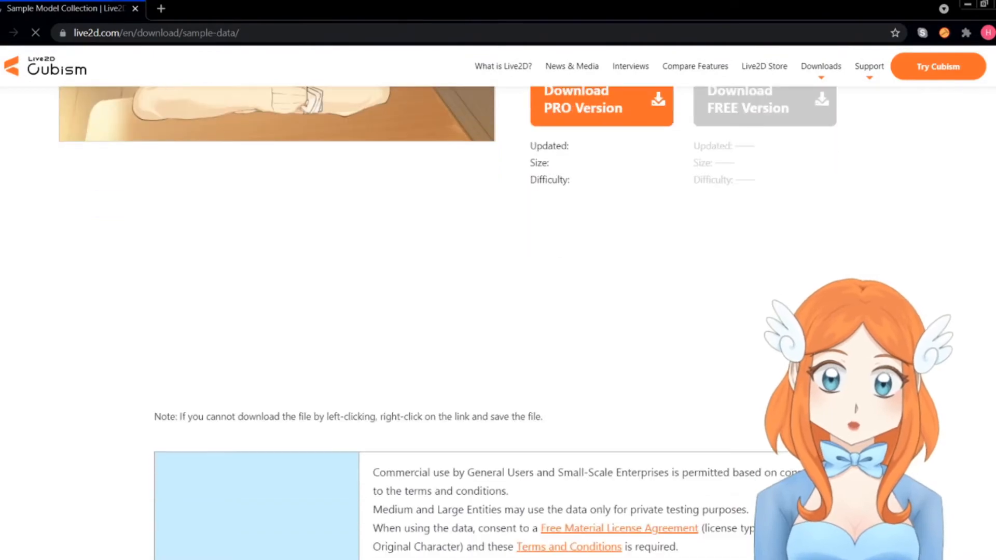
pyautogui.scroll(4, 498, 321)
pyautogui.scroll(-12, 498, 322)
pyautogui.scroll(-20, 498, 321)
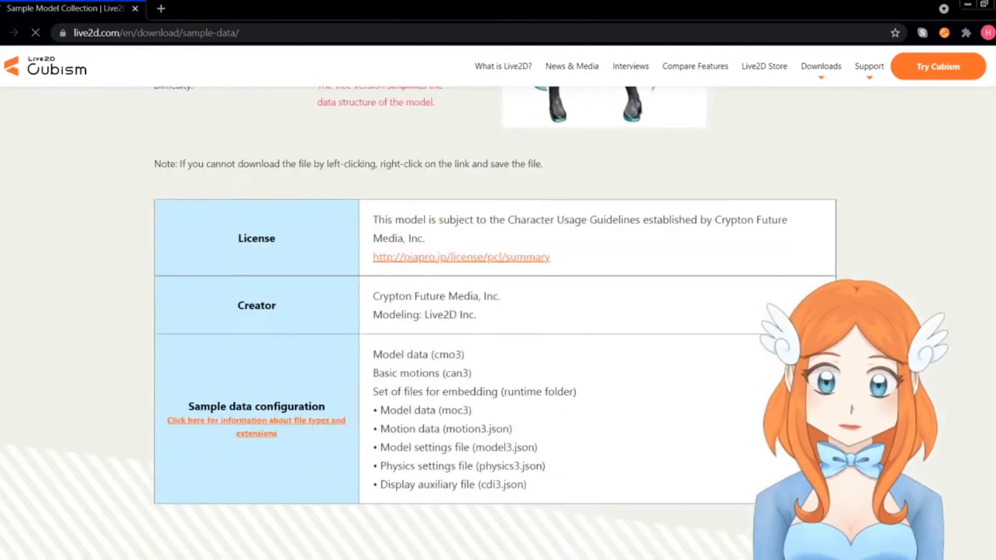
pyautogui.scroll(13, 498, 322)
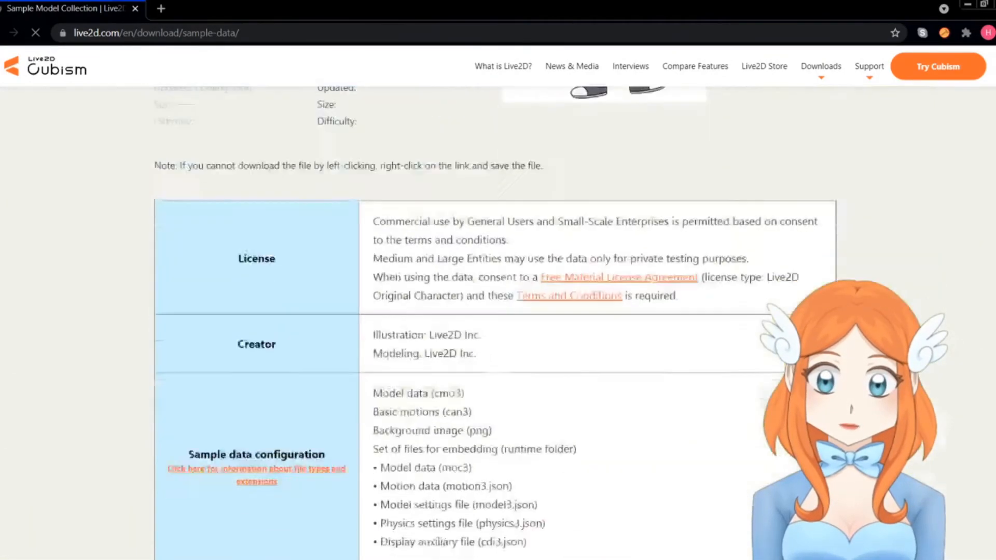
pyautogui.scroll(-2, 498, 322)
pyautogui.scroll(2, 498, 322)
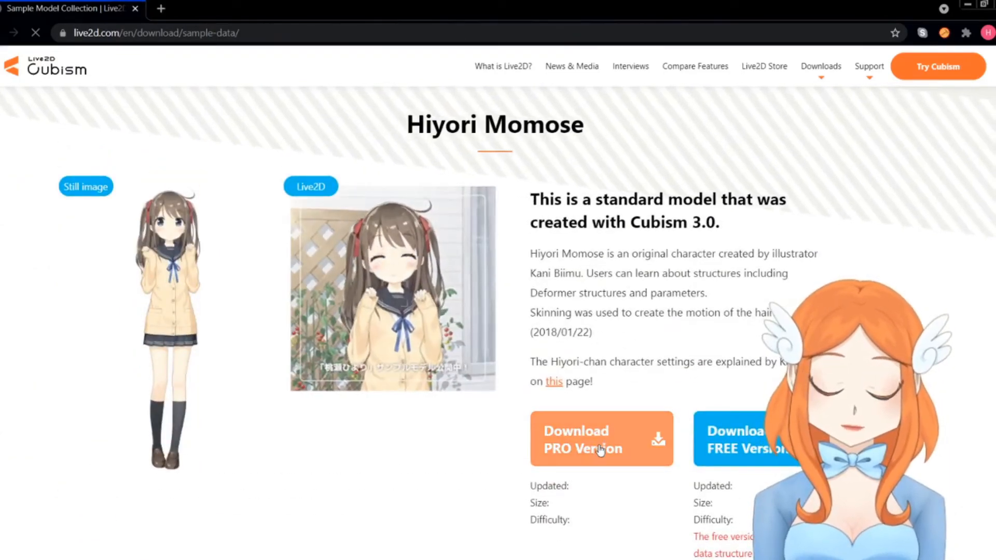
pyautogui.scroll(-1, 602, 446)
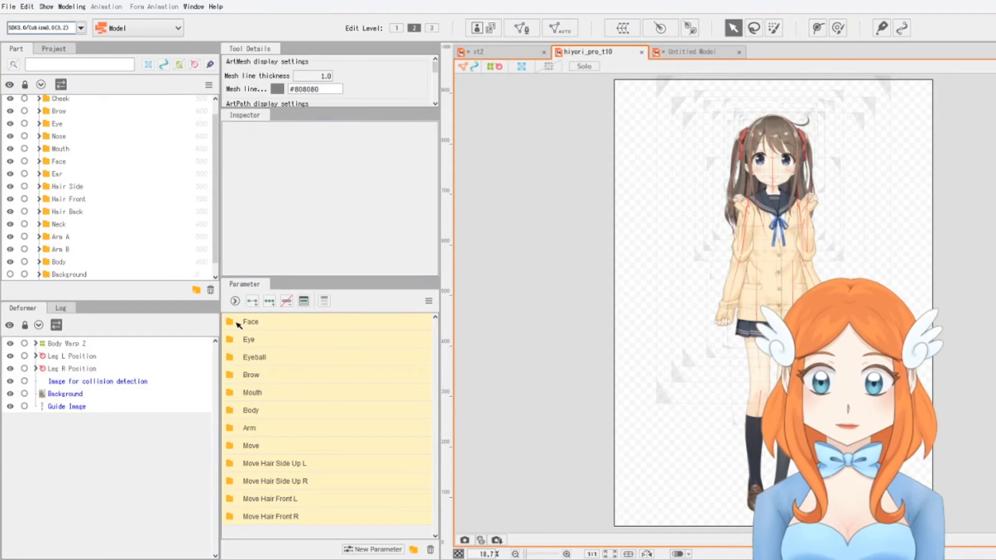
# In the hiyori_pro_t10 model, try the Brow R Y parameter, then collapse the Brow group and move it below Mouth
pyautogui.click(268, 359)
pyautogui.click(231, 375)
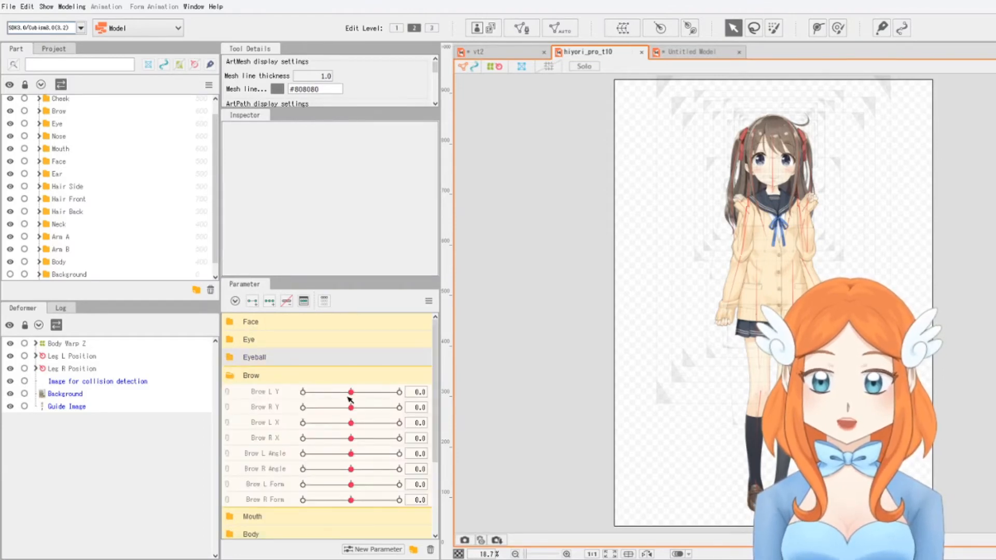
pyautogui.moveTo(352, 407)
pyautogui.mouseDown()
pyautogui.moveTo(399, 408)
pyautogui.moveTo(350, 421)
pyautogui.mouseUp()
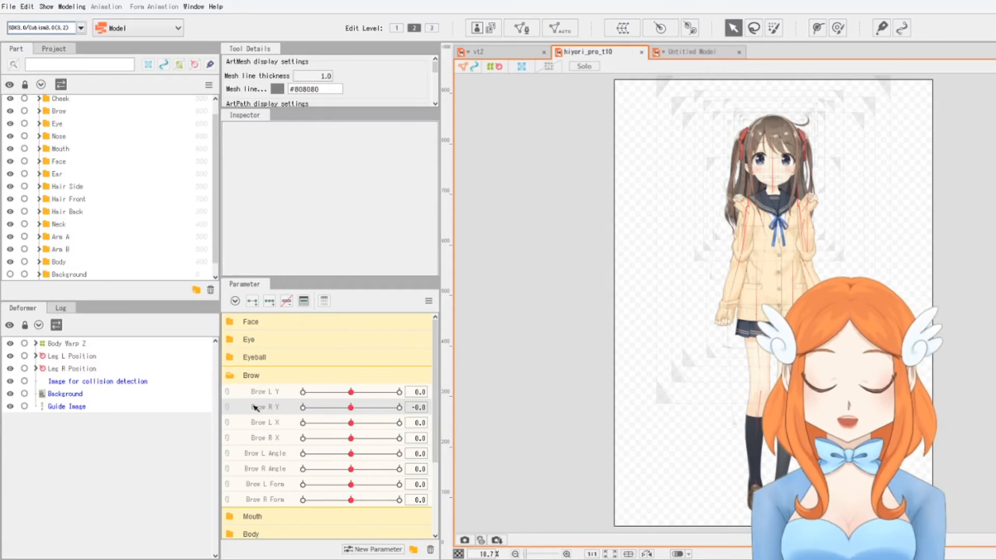
pyautogui.click(243, 375)
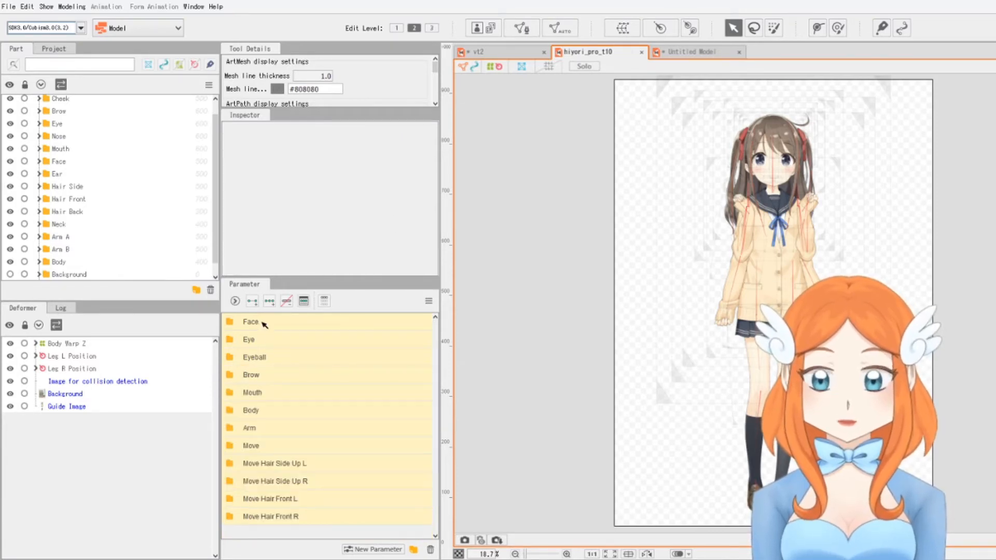
pyautogui.moveTo(251, 374); pyautogui.dragTo(483, 54)
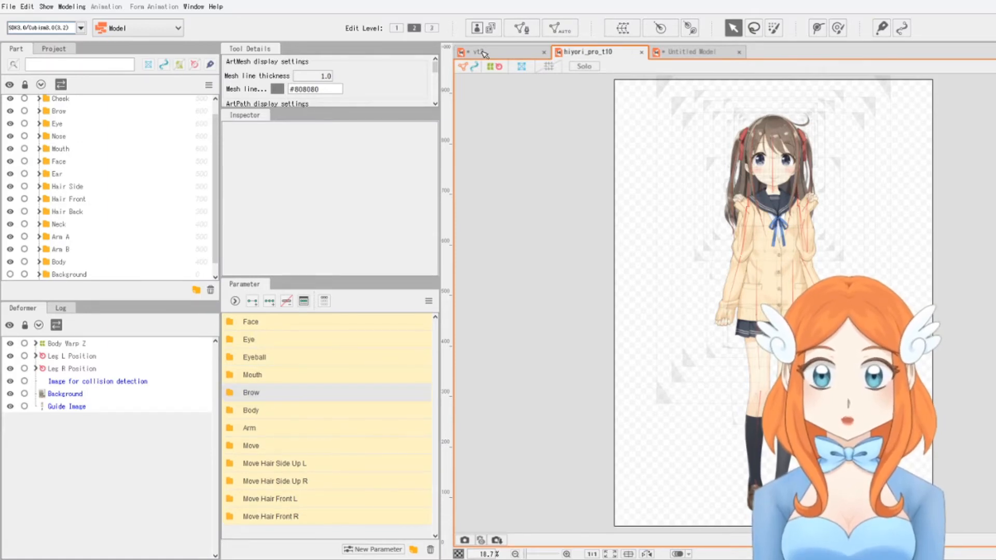
# Switch to the vt2 model, expand the Hair parameter group to review its movement parameters, and collapse the groups again
pyautogui.click(482, 54)
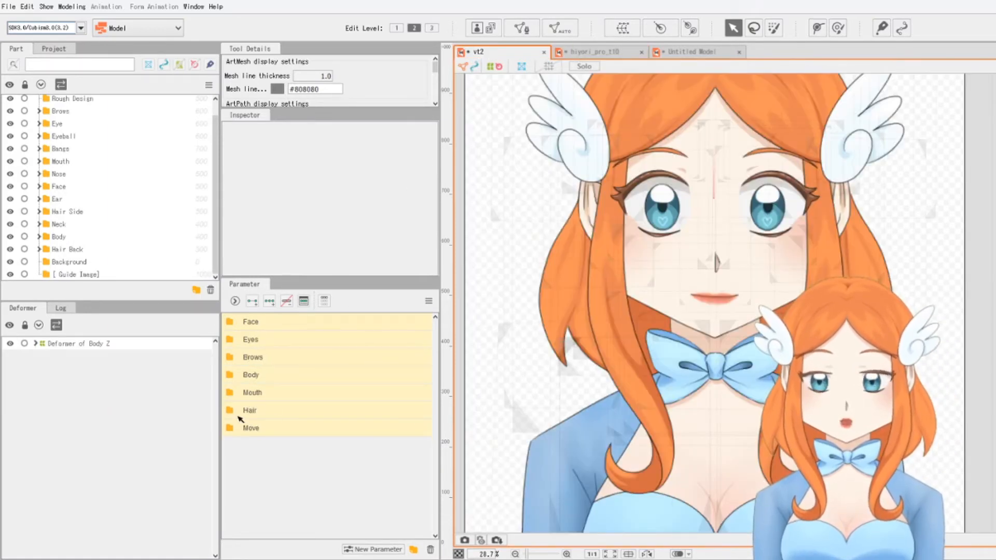
pyautogui.click(231, 412)
pyautogui.scroll(-3, 260, 446)
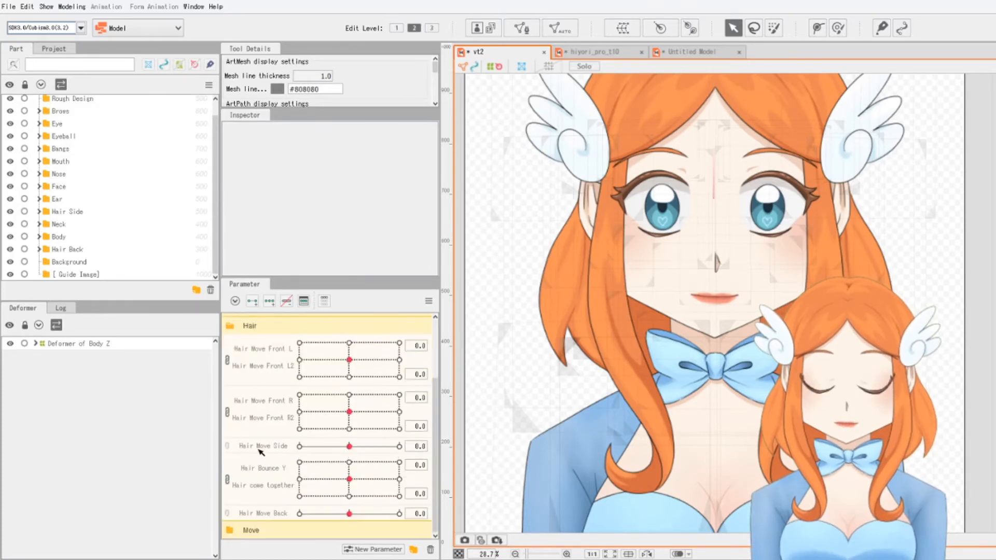
pyautogui.click(235, 300)
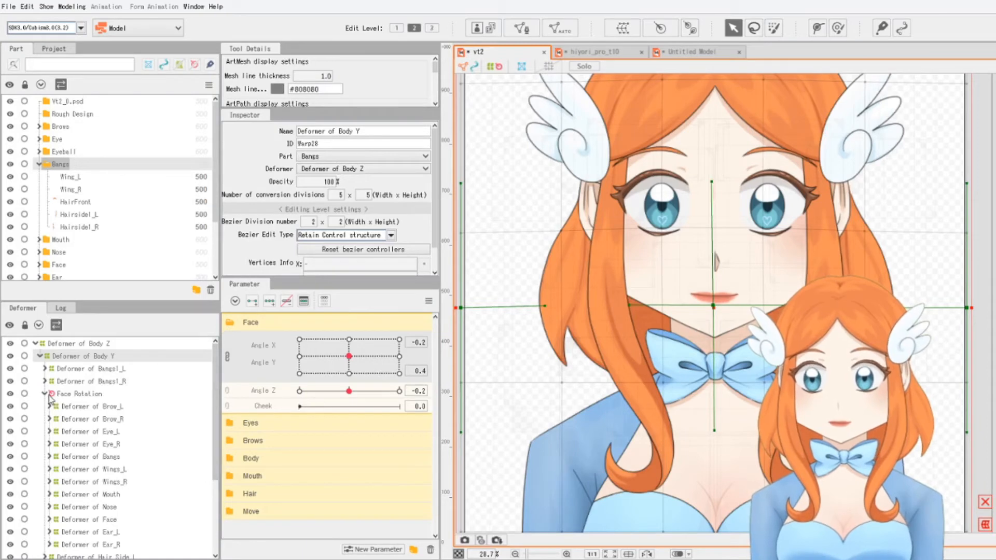
# Examine the Face Rotation deformer's children and preview the head motion with Angle Z and the combined Angle X and Y
pyautogui.click(44, 395)
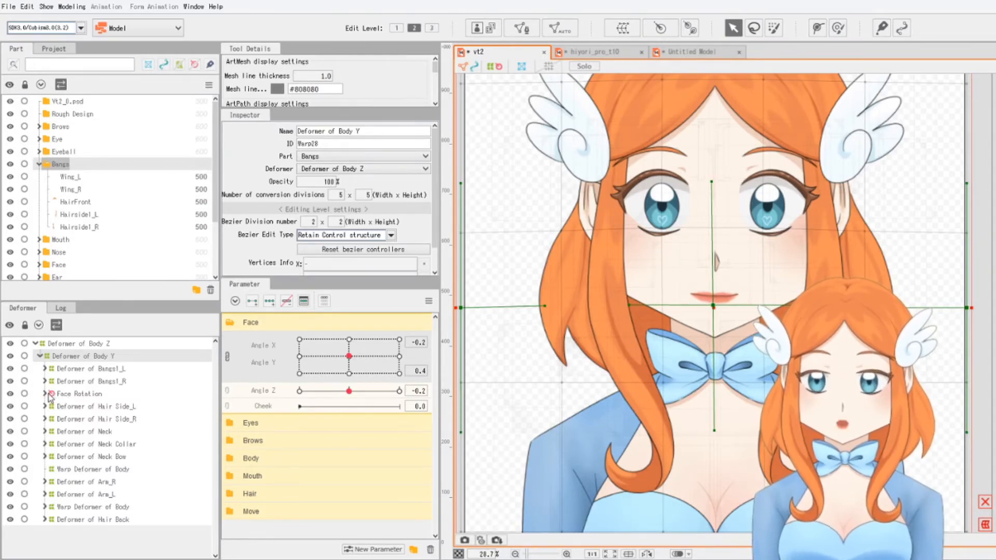
pyautogui.click(47, 394)
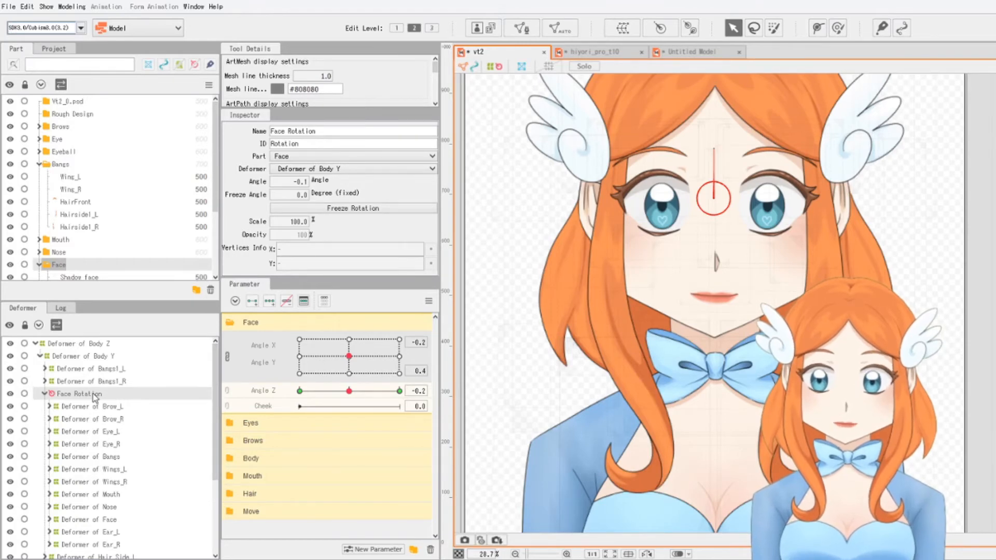
pyautogui.click(624, 31)
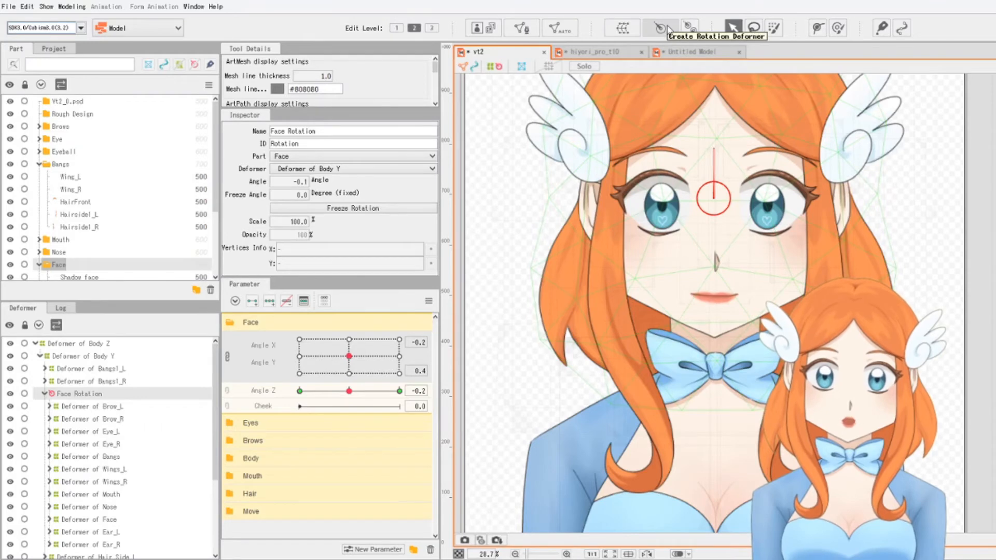
pyautogui.click(349, 392)
pyautogui.moveTo(350, 392)
pyautogui.mouseDown()
pyautogui.moveTo(330, 392)
pyautogui.moveTo(350, 395)
pyautogui.mouseUp()
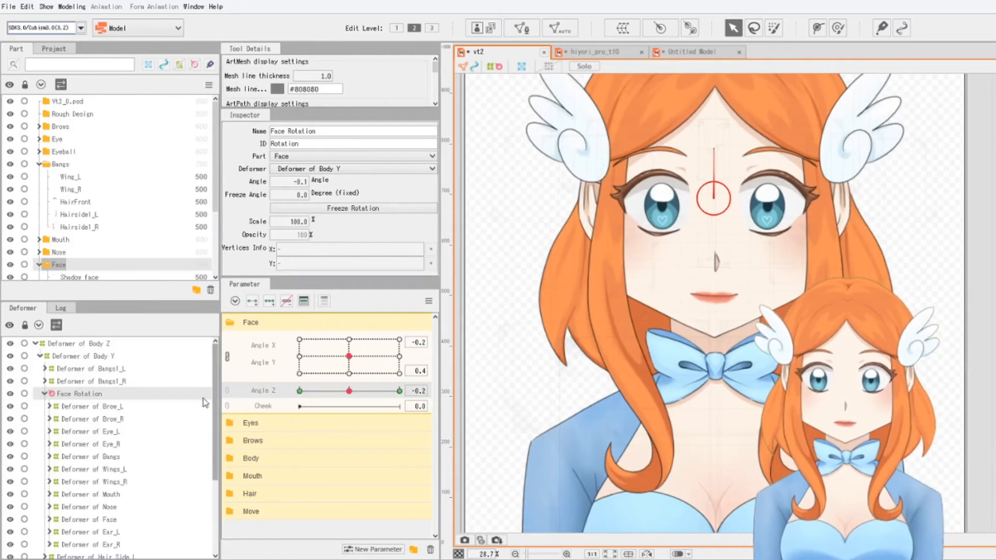
pyautogui.moveTo(346, 362)
pyautogui.mouseDown()
pyautogui.moveTo(413, 349)
pyautogui.moveTo(312, 366)
pyautogui.moveTo(349, 356)
pyautogui.mouseUp()
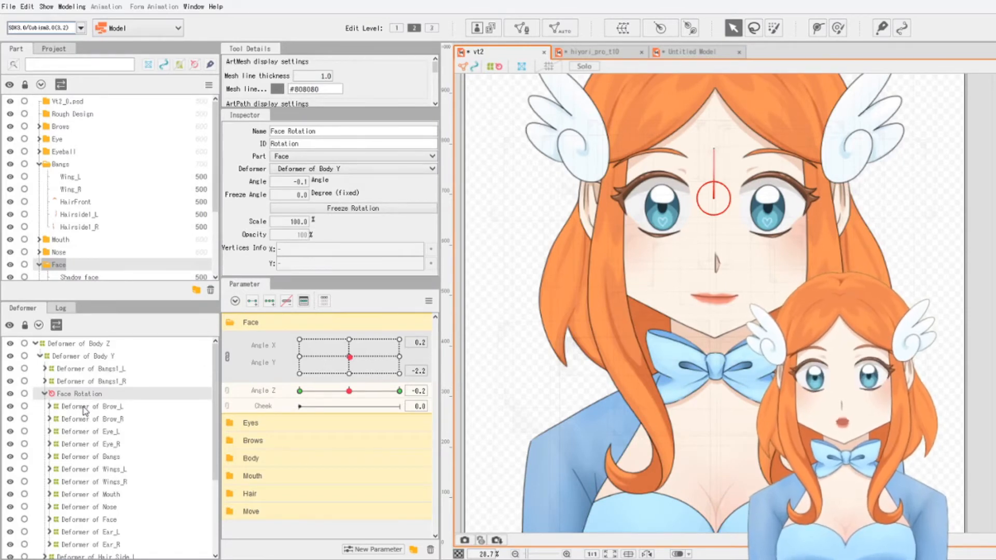
# Compare the parameter keys of the left brow's warp deformer with those of its parent Face Rotation deformer
pyautogui.click(83, 408)
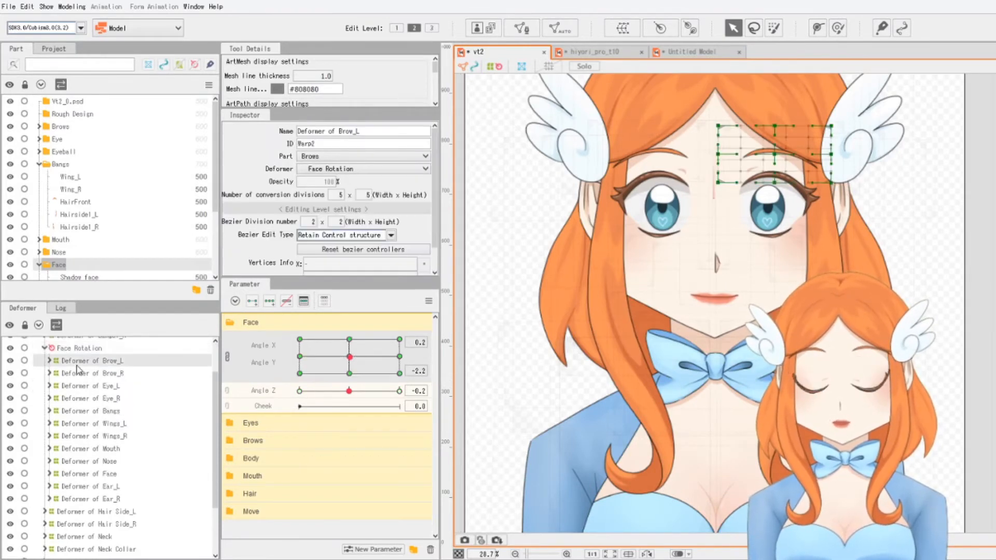
pyautogui.scroll(2, 77, 369)
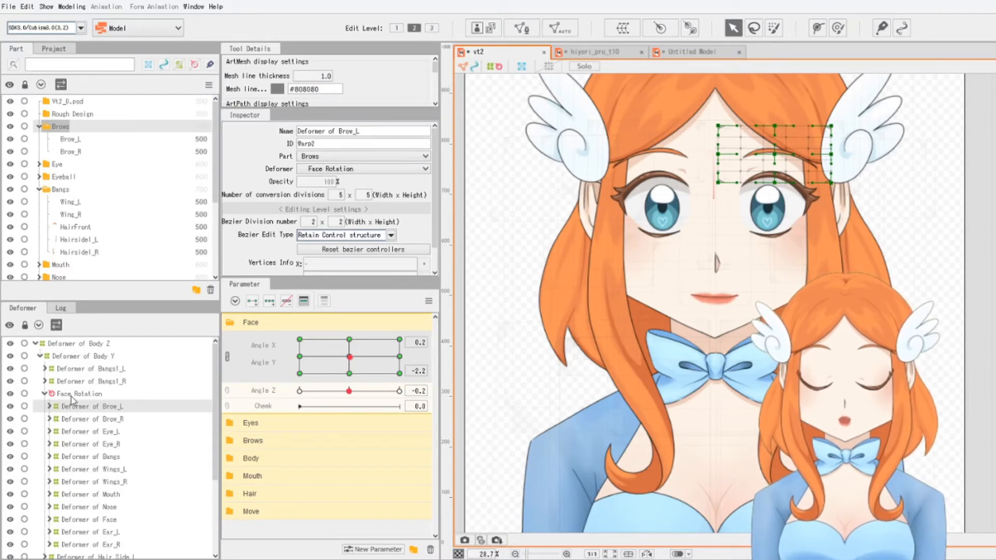
pyautogui.click(72, 396)
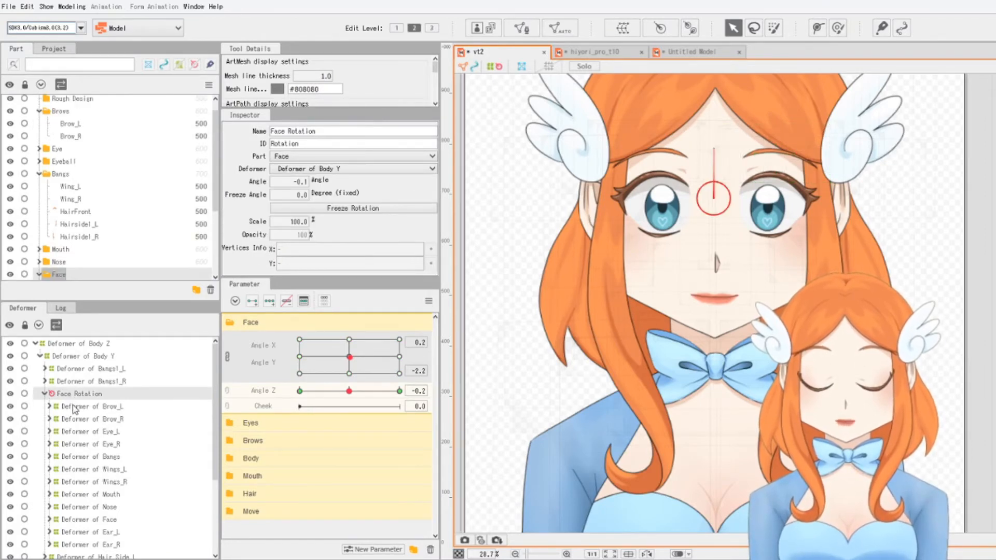
# Create a rotation deformer named Brows Rotation in the Brows part as the parent of the Brow_L and Brow_R deformers
pyautogui.click(74, 406)
pyautogui.click(96, 420)
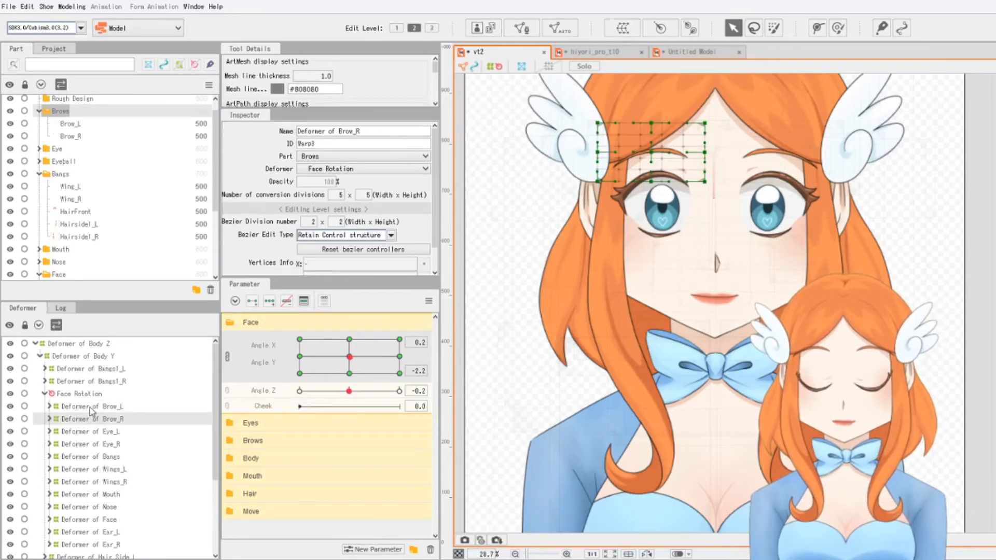
pyautogui.keyDown('ctrl'); pyautogui.click(91, 407); pyautogui.keyUp('ctrl')
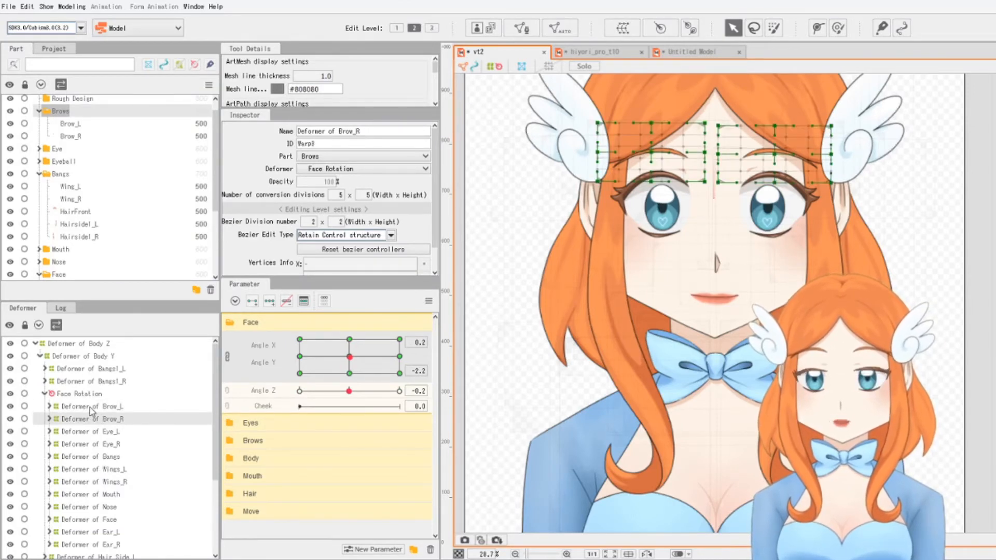
pyautogui.rightClick(91, 410)
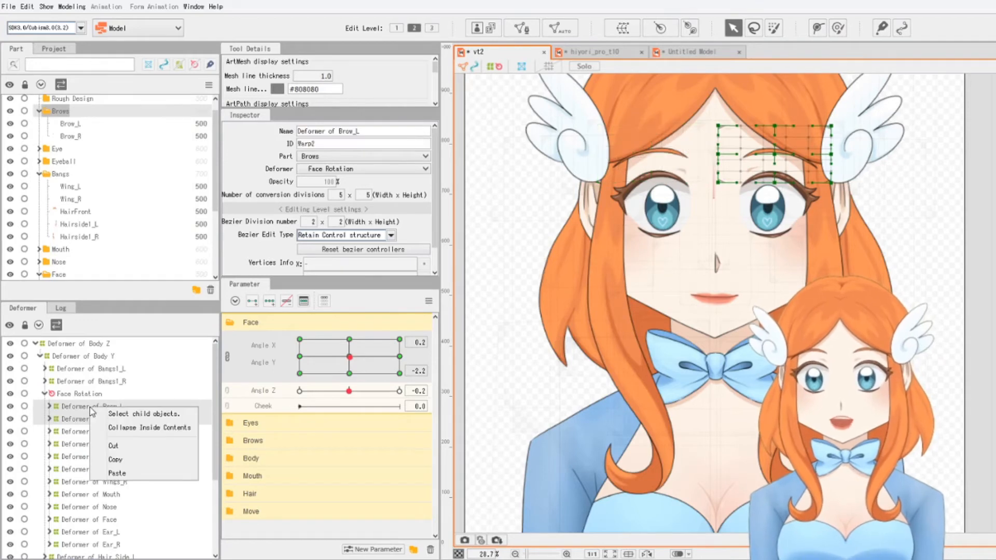
pyautogui.click(82, 408)
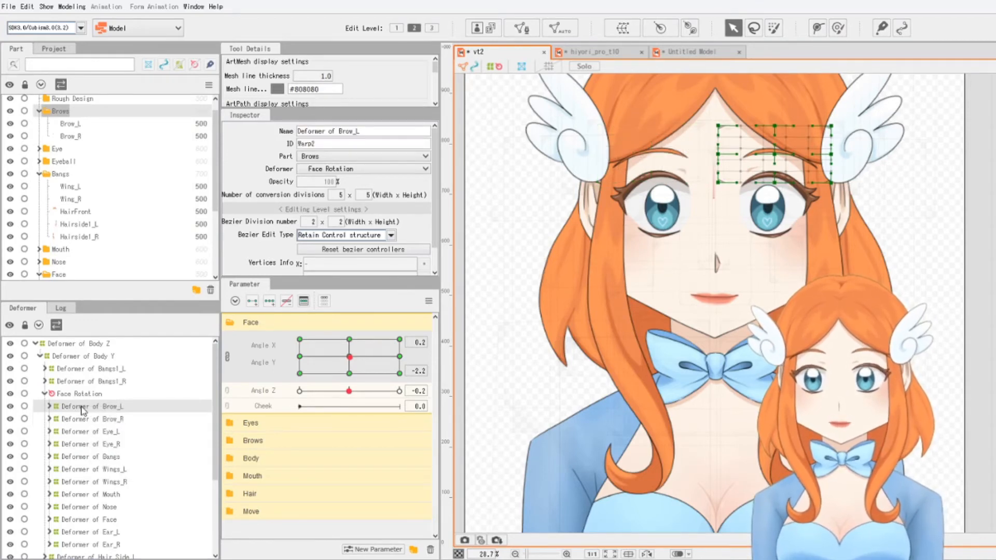
pyautogui.click(86, 420)
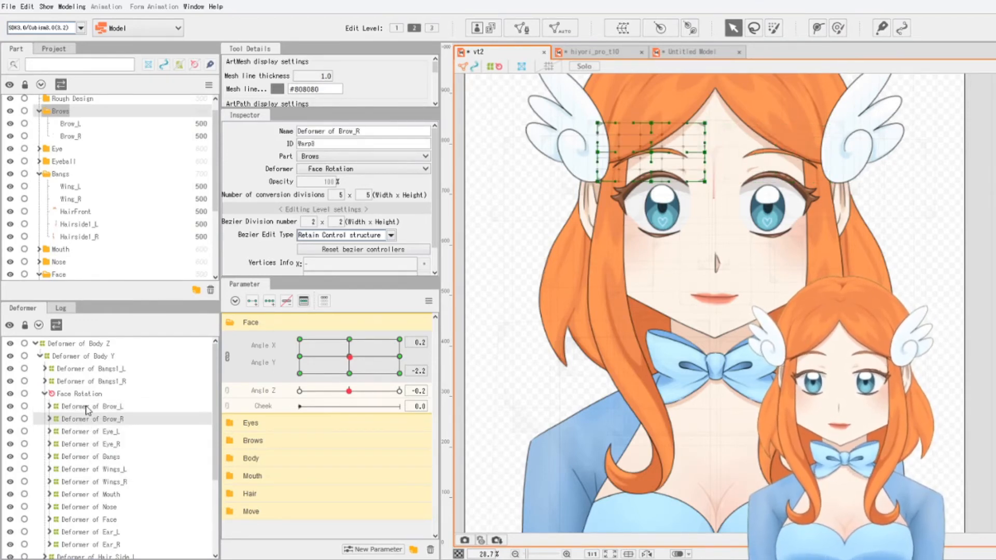
pyautogui.keyDown('ctrl'); pyautogui.click(115, 408); pyautogui.keyUp('ctrl')
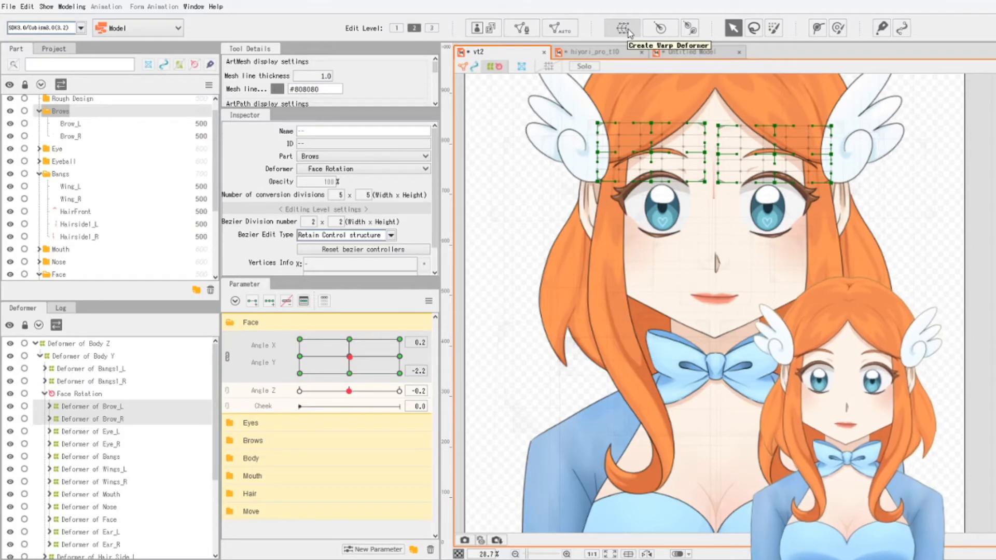
pyautogui.click(659, 28)
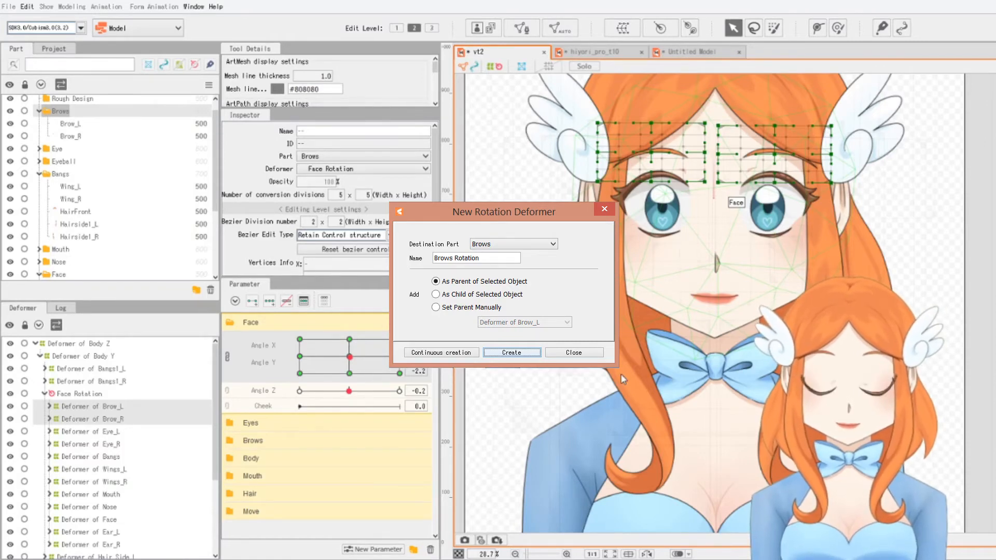
pyautogui.press('Return')
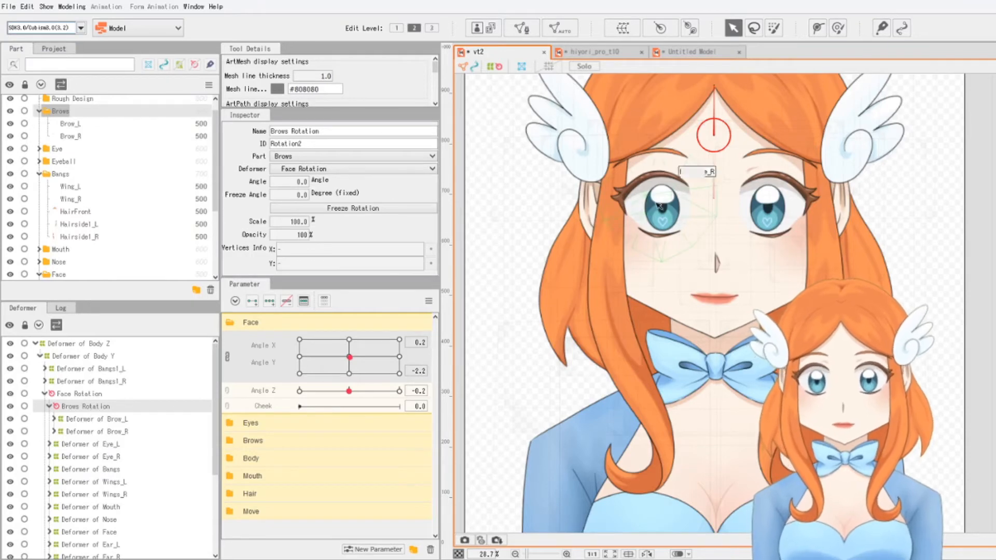
# Try tilting the Brows Rotation deformer to about -4.4 degrees, undo the tilt, and inspect its Brow_L child deformer
pyautogui.scroll(-2, 701, 254)
pyautogui.scroll(2, 714, 145)
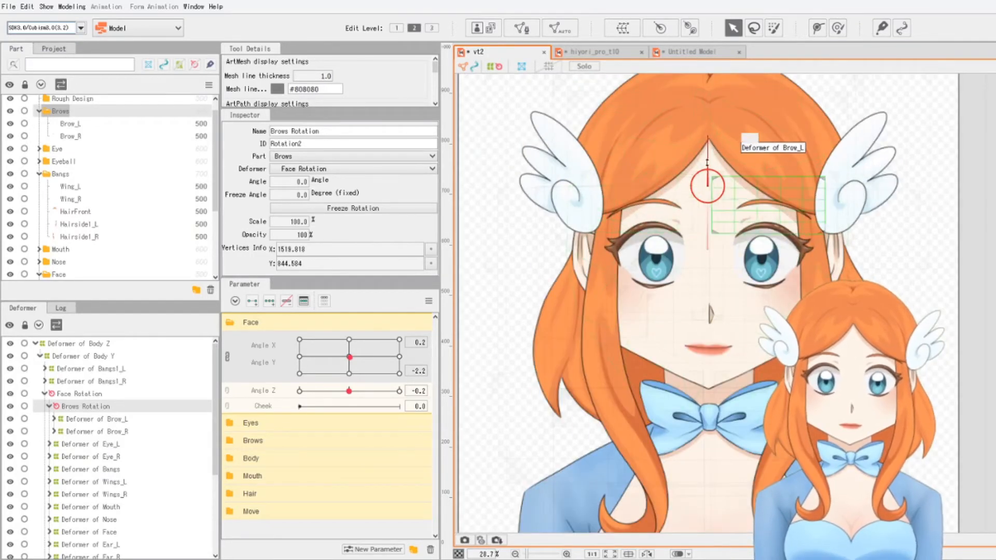
pyautogui.moveTo(725, 140); pyautogui.dragTo(702, 134)
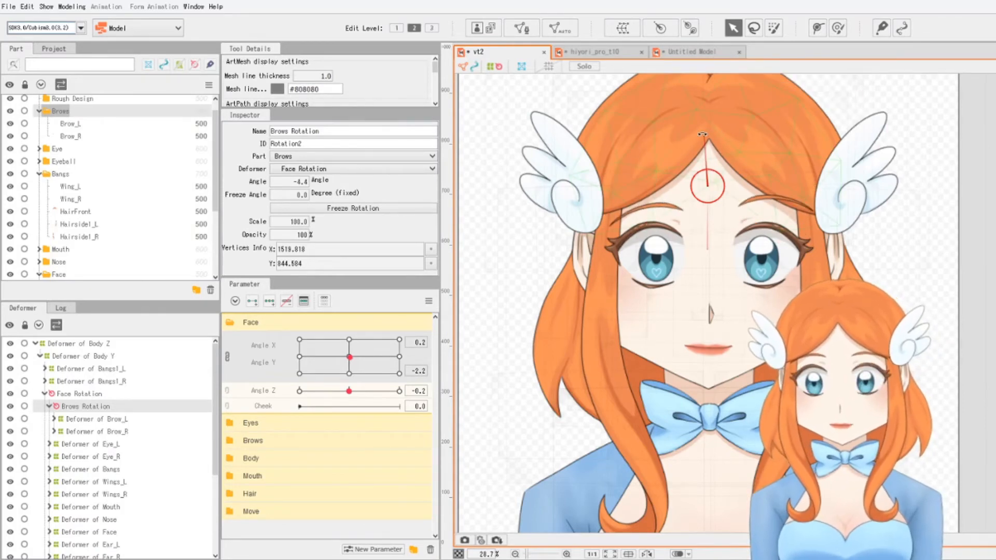
pyautogui.hotkey('ctrl', 'z')
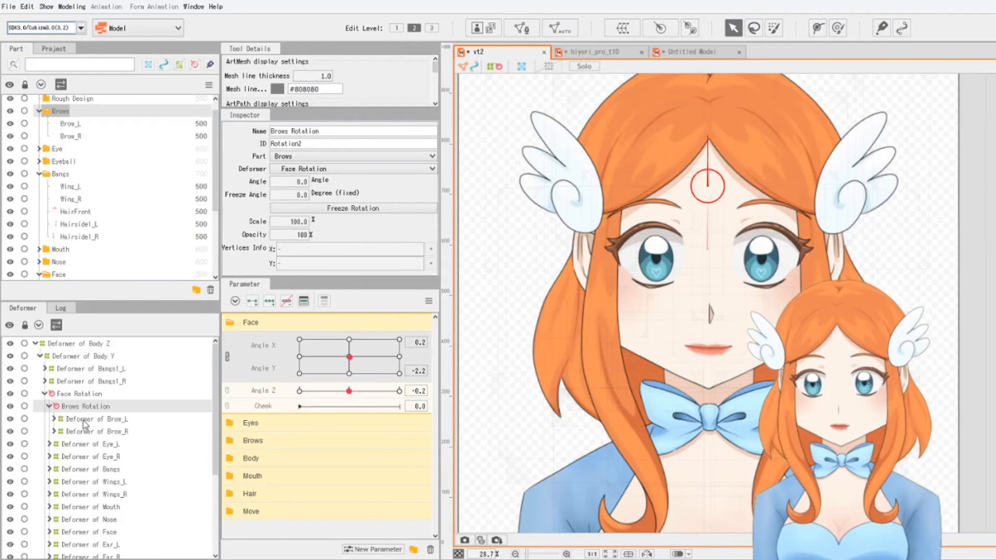
pyautogui.click(83, 421)
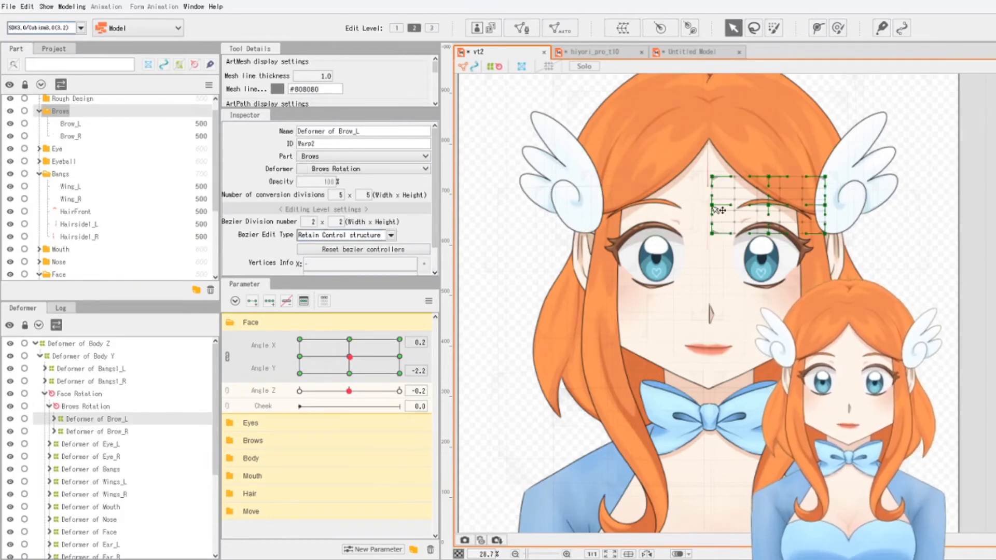
pyautogui.moveTo(718, 210)
pyautogui.mouseDown()
pyautogui.moveTo(756, 208)
pyautogui.moveTo(718, 209)
pyautogui.moveTo(739, 209)
pyautogui.moveTo(730, 208)
pyautogui.mouseUp()
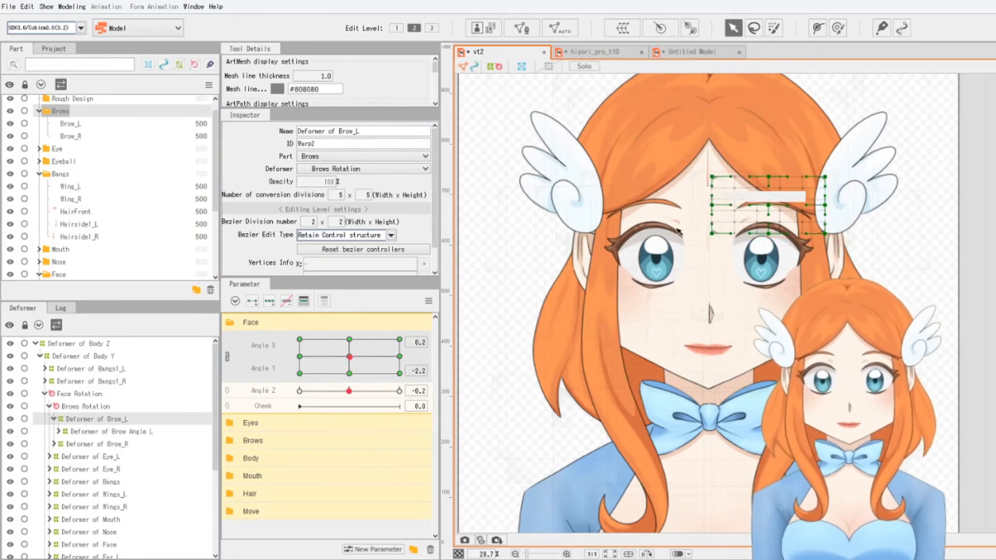
# Try cutting the Brows Rotation deformer, undo the cut, and also undo the deformer's creation
pyautogui.click(86, 407)
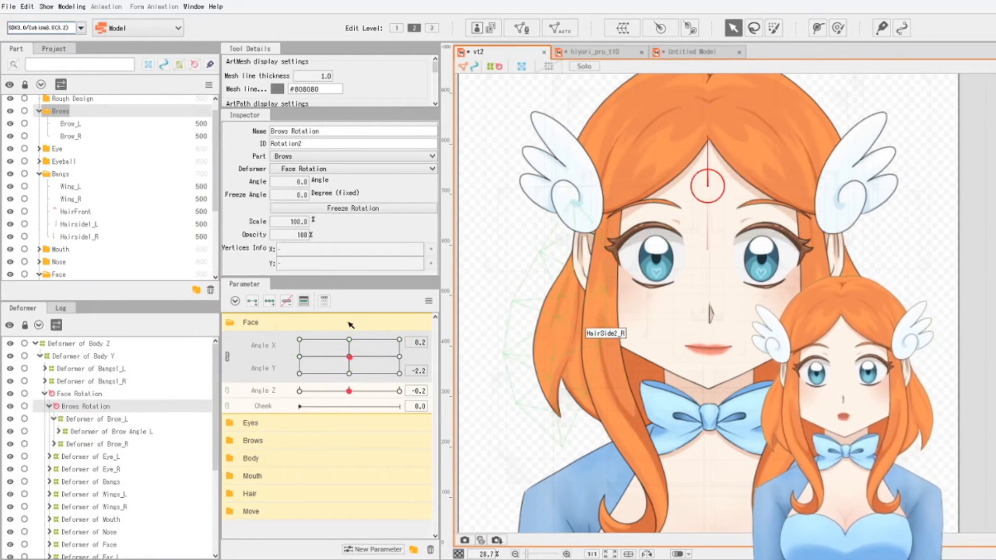
pyautogui.rightClick(107, 408)
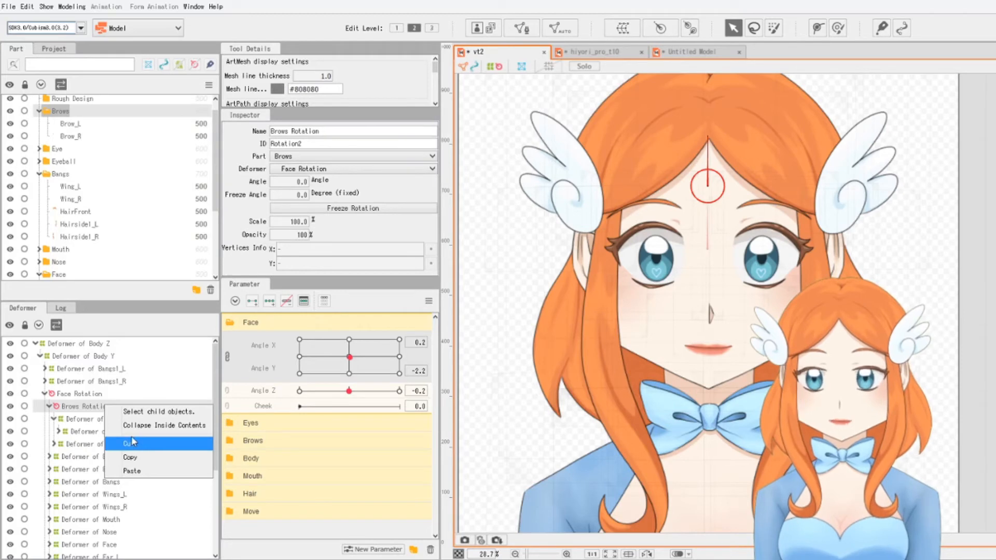
pyautogui.click(114, 444)
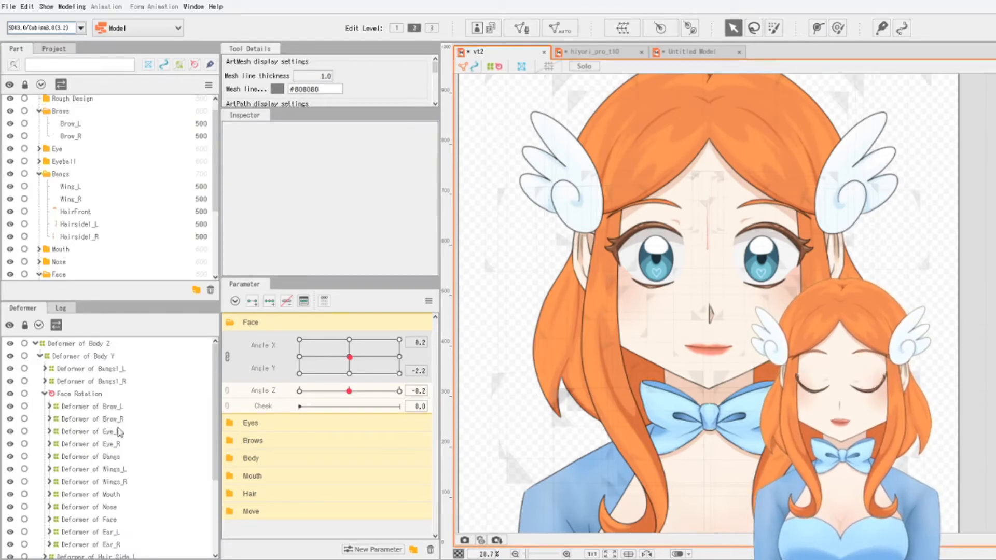
pyautogui.hotkey('ctrl', 'z')
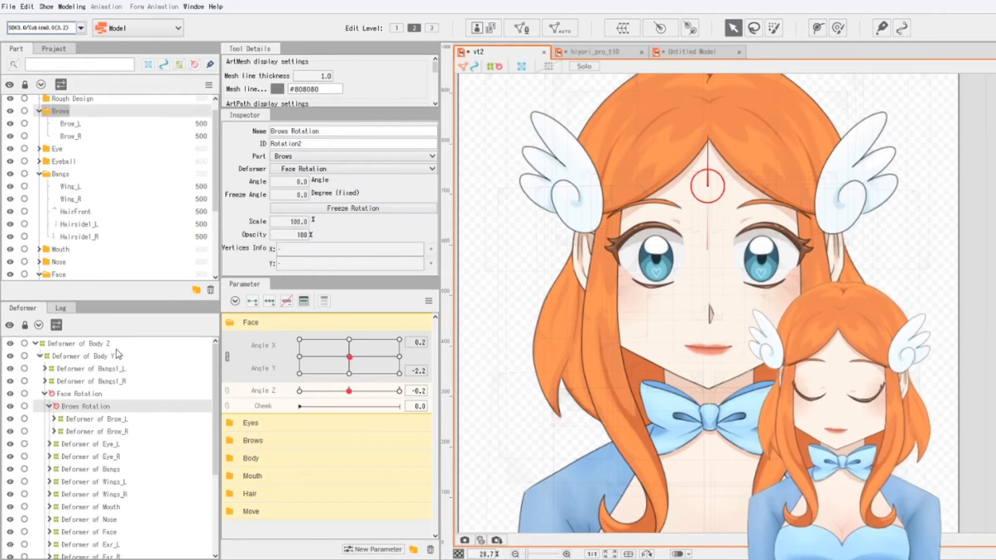
pyautogui.click(29, 8)
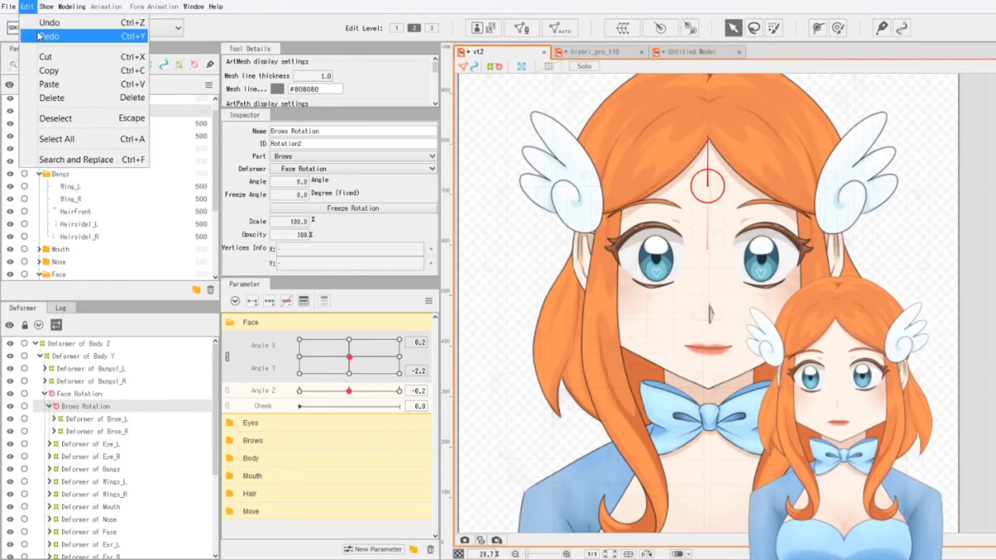
pyautogui.click(35, 25)
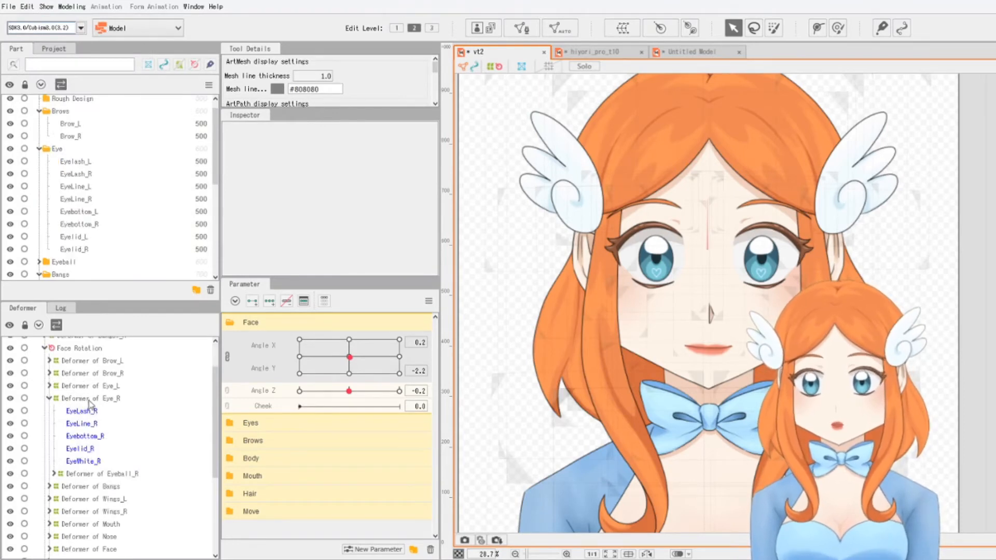
# Create a rotation deformer named Eye Rotation in the Eye part as the parent of the EyeLine_R mesh
pyautogui.click(89, 399)
pyautogui.click(83, 424)
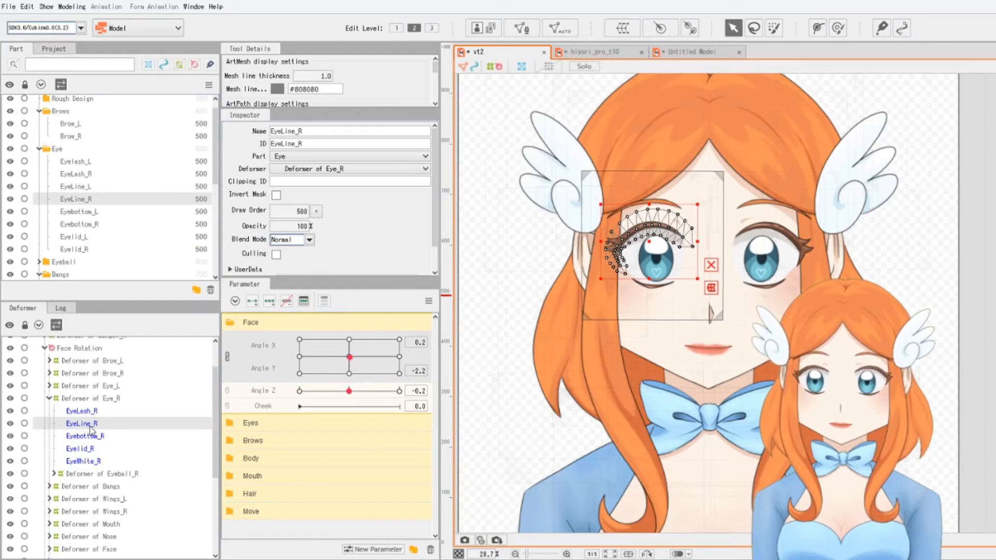
pyautogui.click(660, 27)
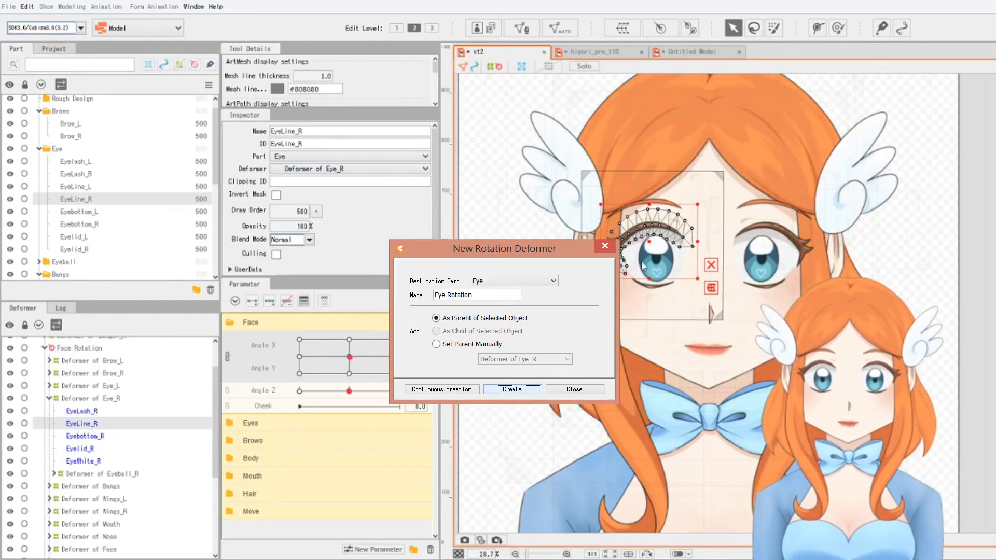
pyautogui.click(512, 389)
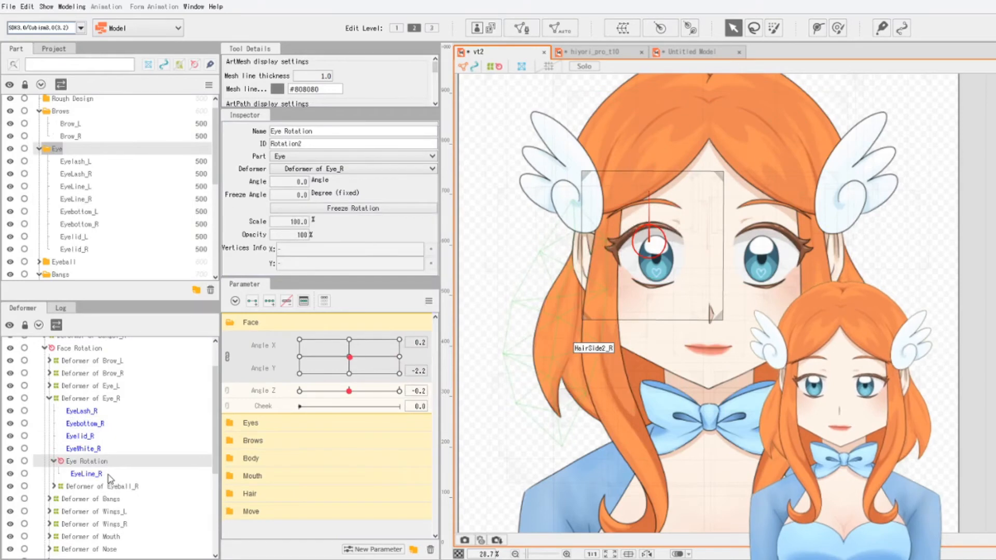
# Try moving Eye Rotation out of Deformer of Eye_R to directly under Face Rotation, and undo both the move and its creation
pyautogui.click(54, 461)
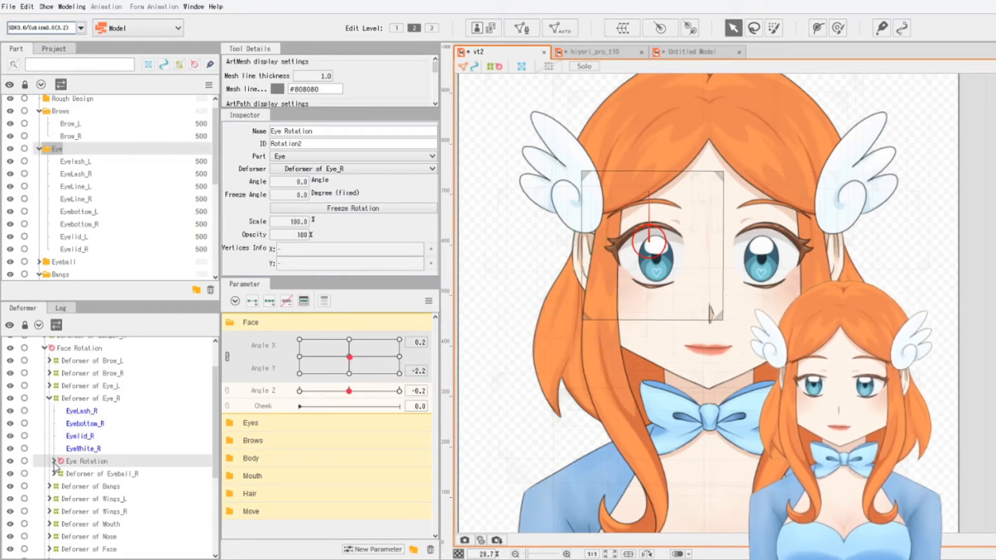
pyautogui.click(54, 461)
pyautogui.moveTo(73, 466); pyautogui.dragTo(37, 485)
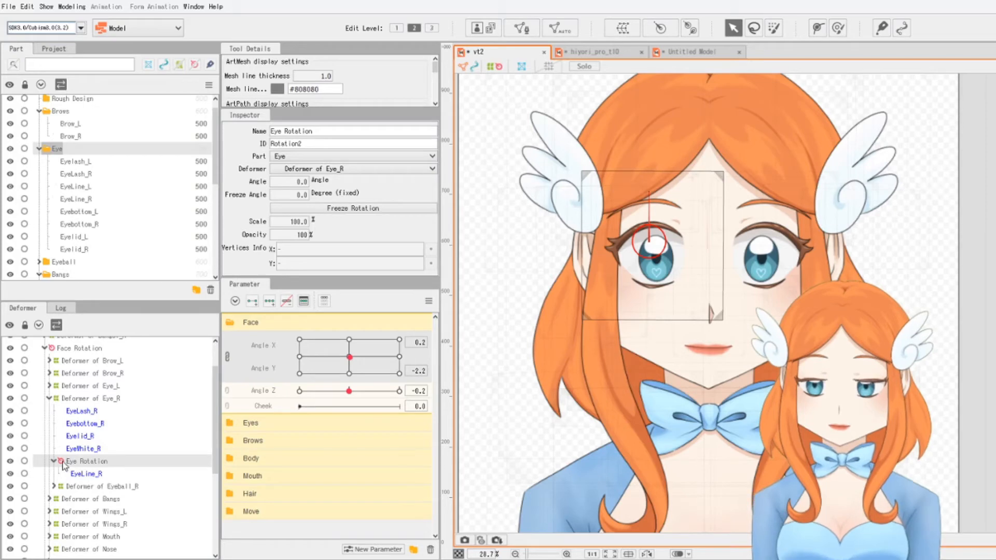
pyautogui.moveTo(71, 465)
pyautogui.mouseDown()
pyautogui.moveTo(50, 494)
pyautogui.moveTo(63, 478)
pyautogui.mouseUp()
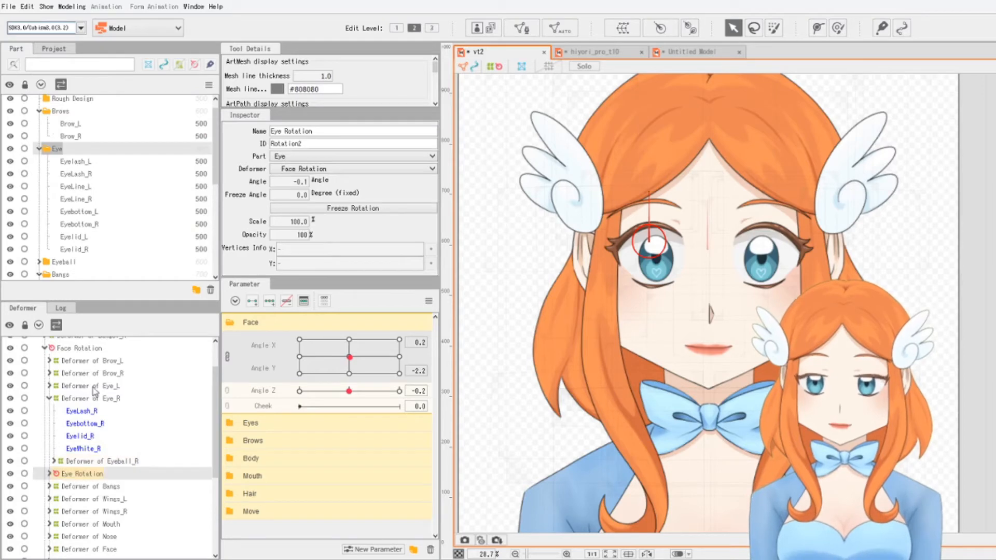
pyautogui.click(105, 399)
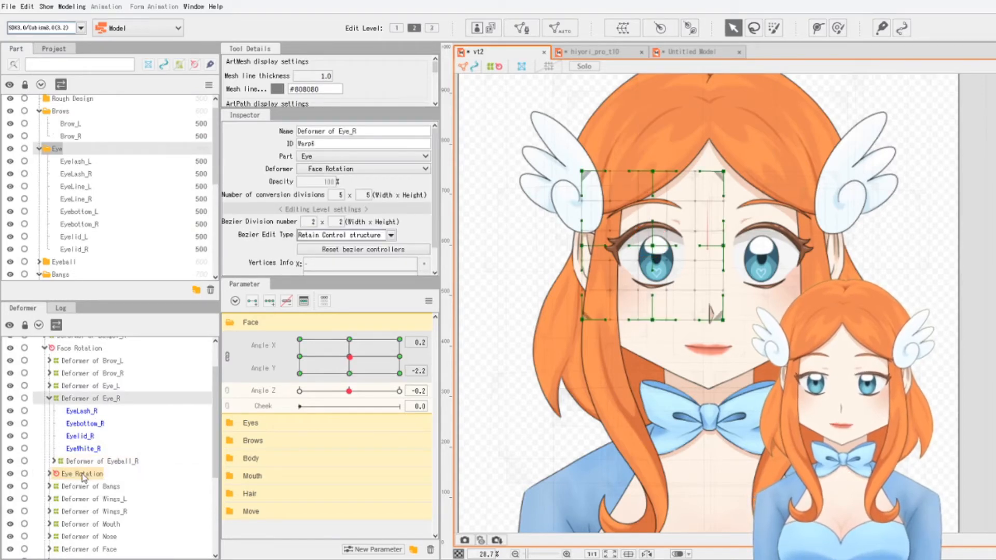
pyautogui.hotkey('ctrl', 'z')
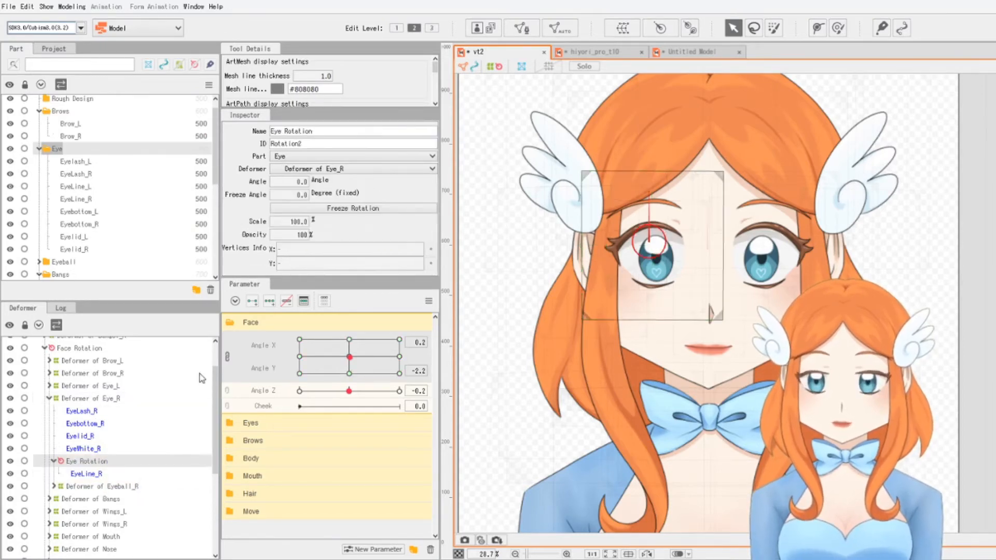
pyautogui.hotkey('ctrl', 'z')
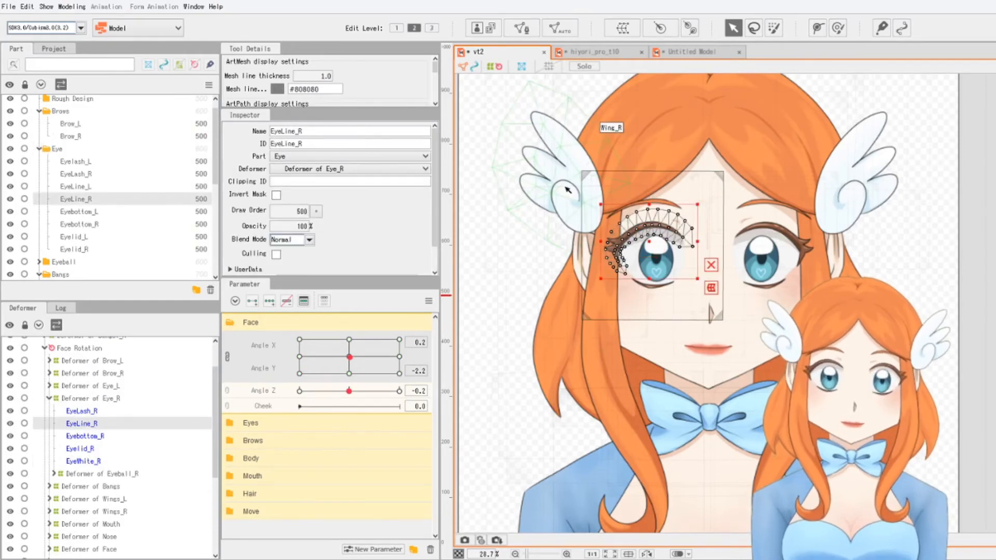
# Expand the Eyes parameter group and check the parameter keys of Deformer of Eye_R, testing its Angle X and Y movement
pyautogui.scroll(3, 568, 190)
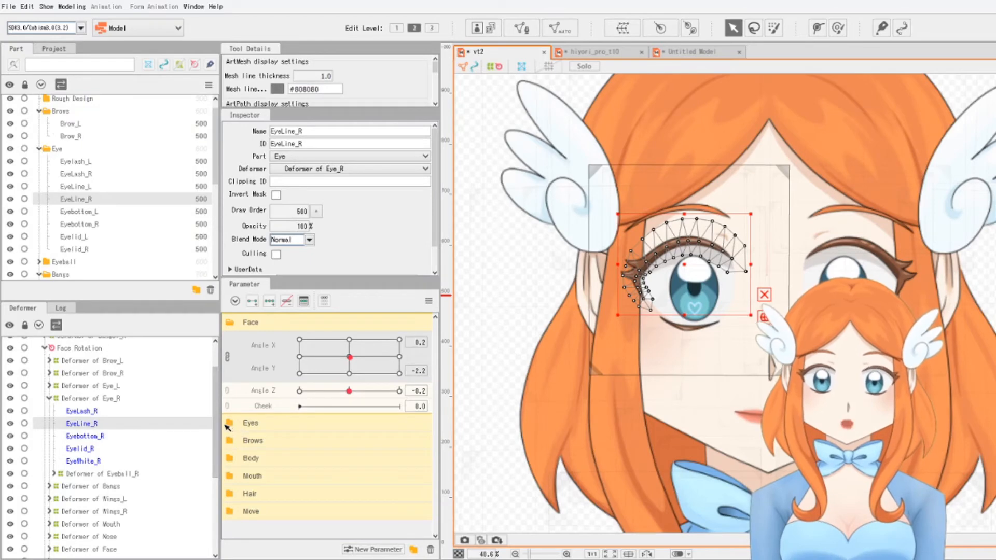
pyautogui.click(231, 423)
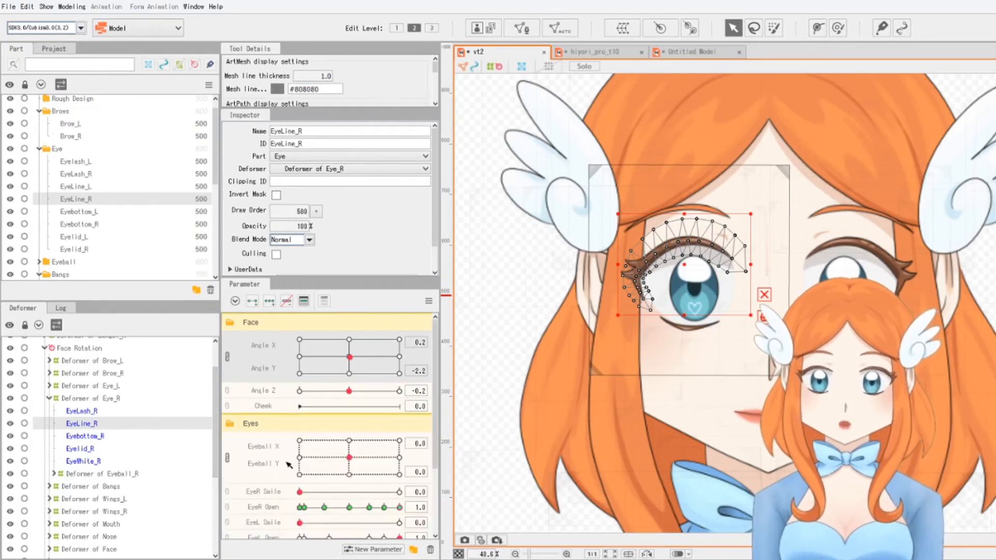
pyautogui.click(88, 400)
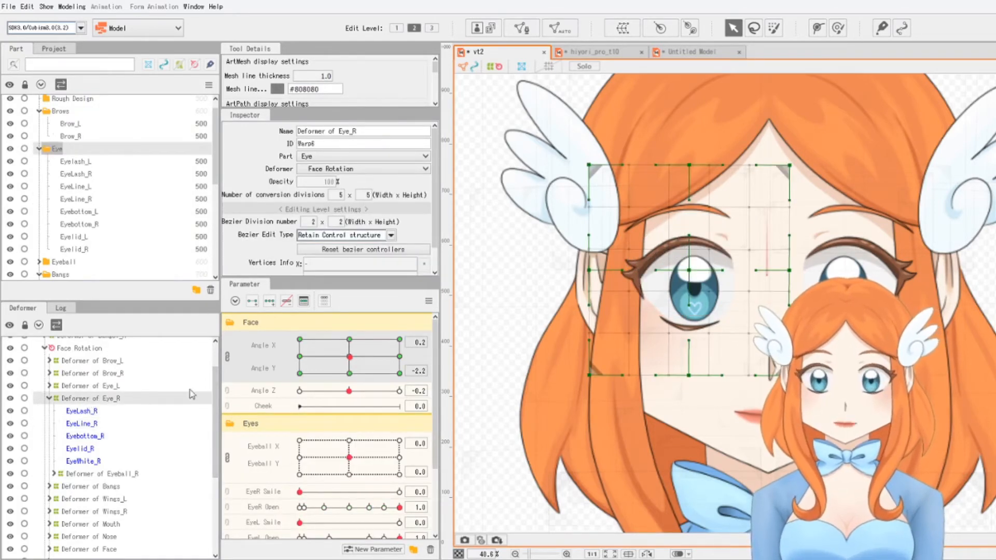
pyautogui.moveTo(350, 357)
pyautogui.mouseDown()
pyautogui.moveTo(361, 350)
pyautogui.moveTo(342, 356)
pyautogui.moveTo(351, 357)
pyautogui.mouseUp()
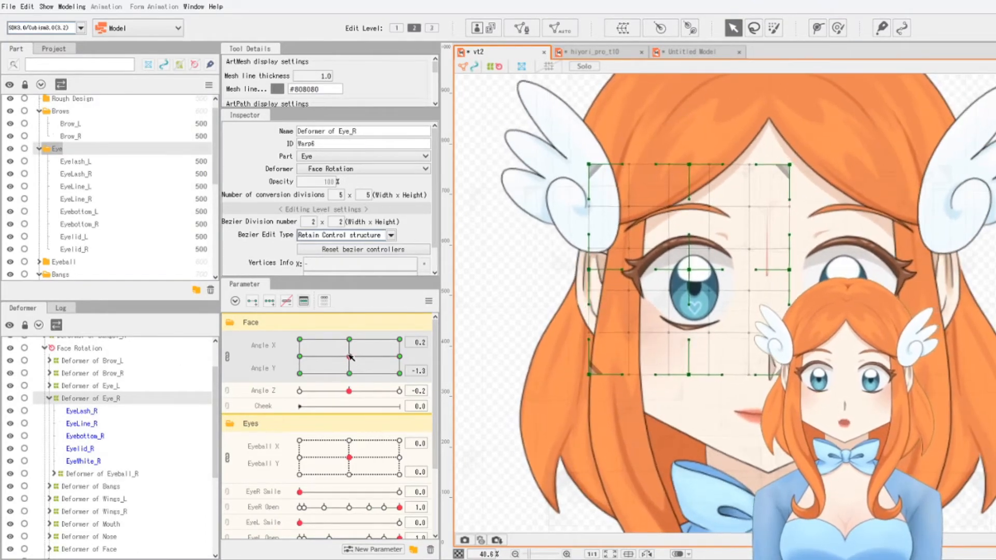
# Preview the EyeLine_R mesh closing and reopening by moving EyeR Open to 0.0 and back to 1.0
pyautogui.click(81, 424)
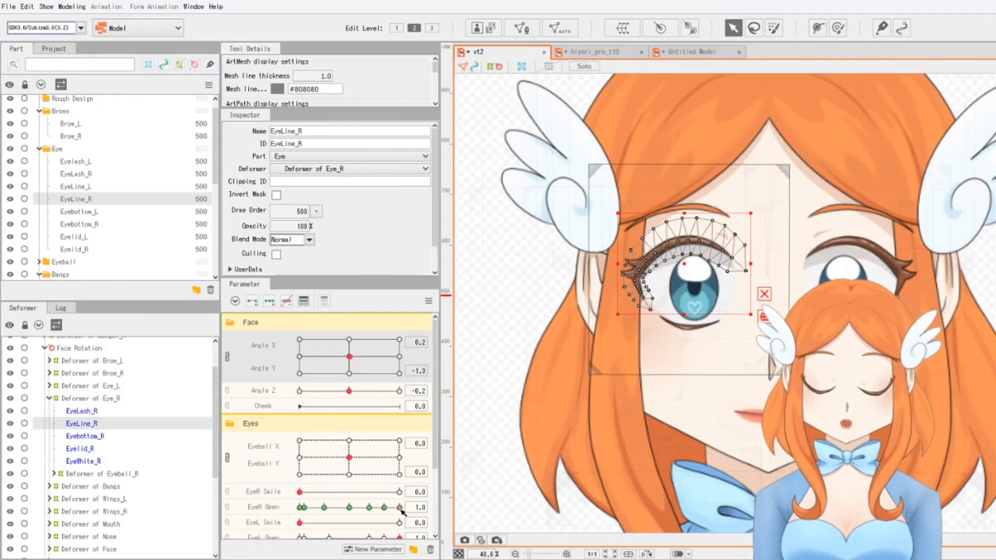
pyautogui.moveTo(400, 509); pyautogui.dragTo(241, 527)
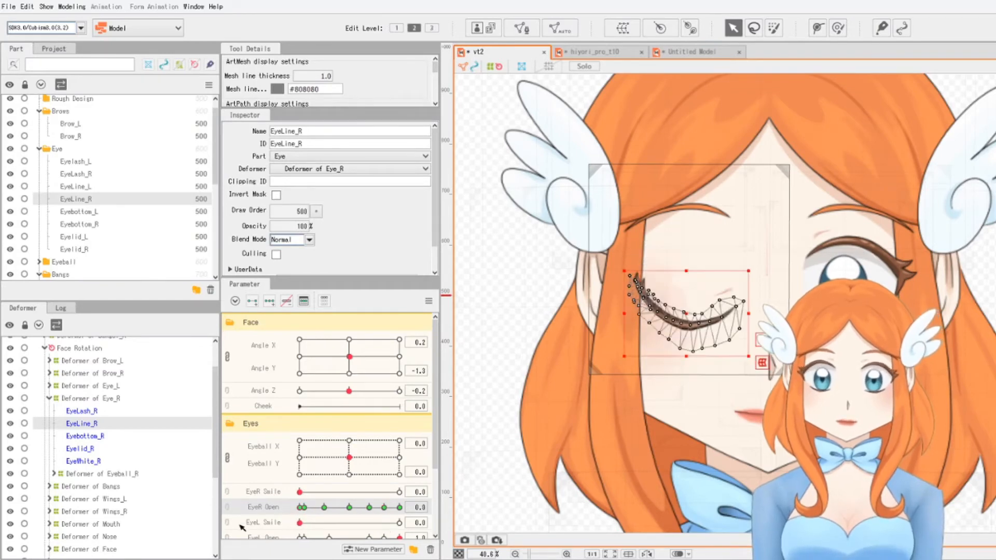
pyautogui.moveTo(306, 511); pyautogui.dragTo(406, 507)
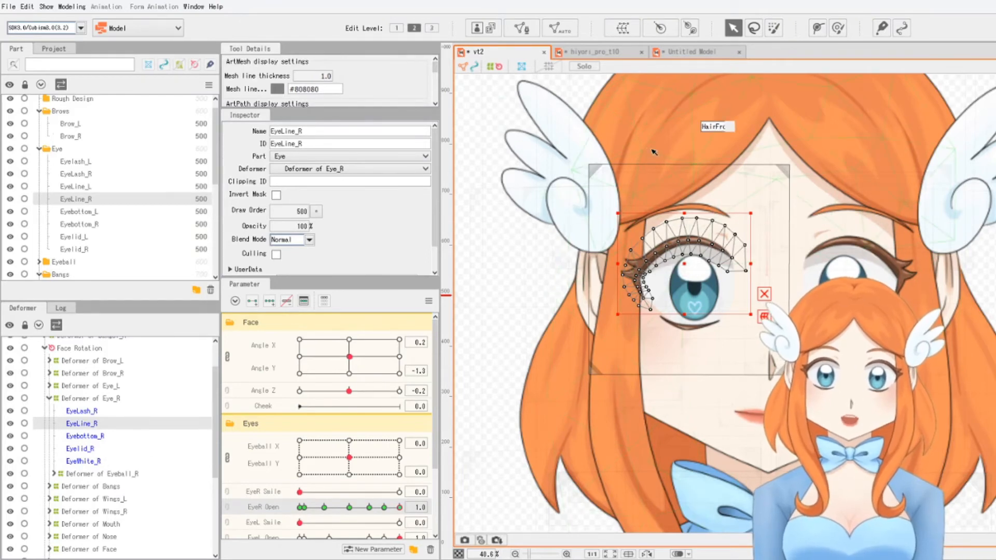
# Draw a deform path on the EyeLine_R mesh, placing points along the lash line from its outer to its inner corner
pyautogui.click(816, 29)
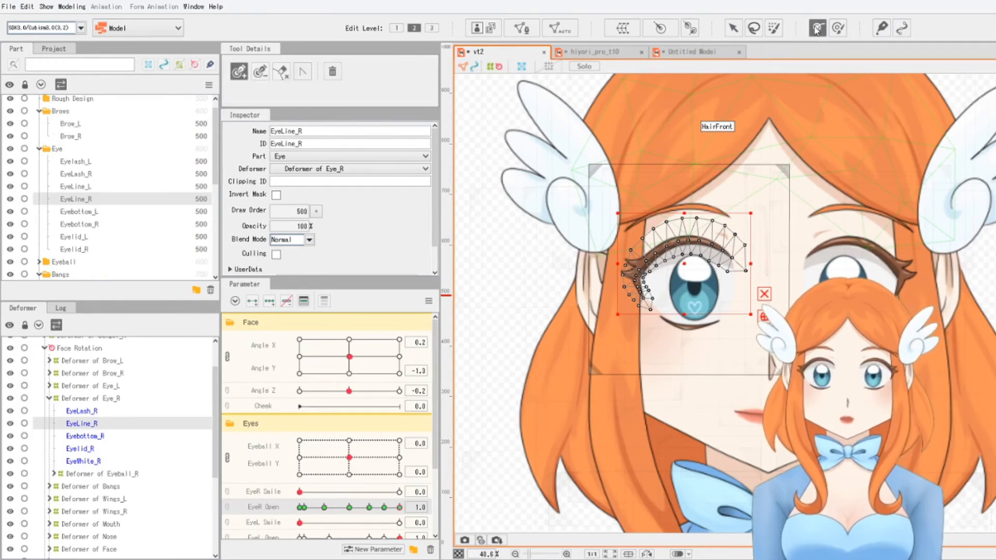
pyautogui.click(633, 283)
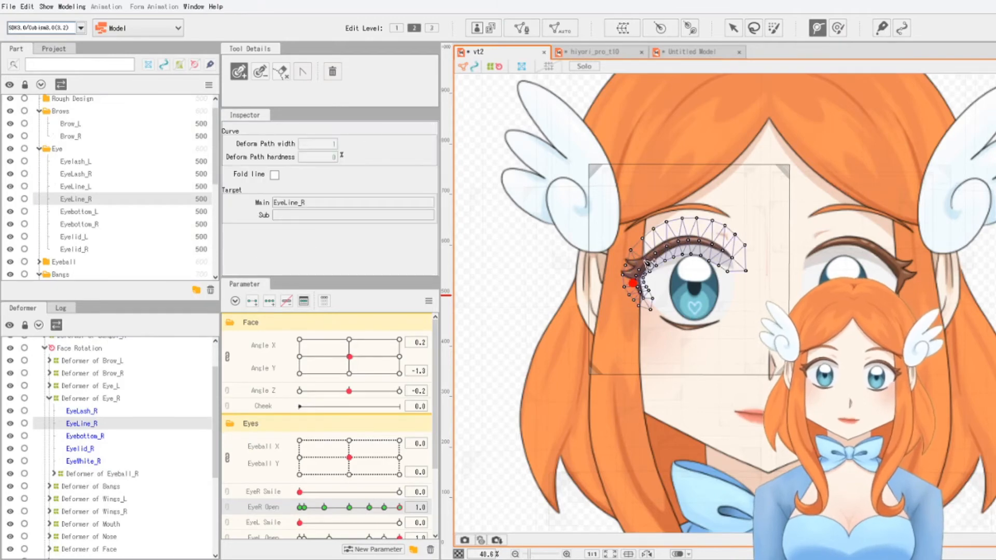
pyautogui.click(664, 249)
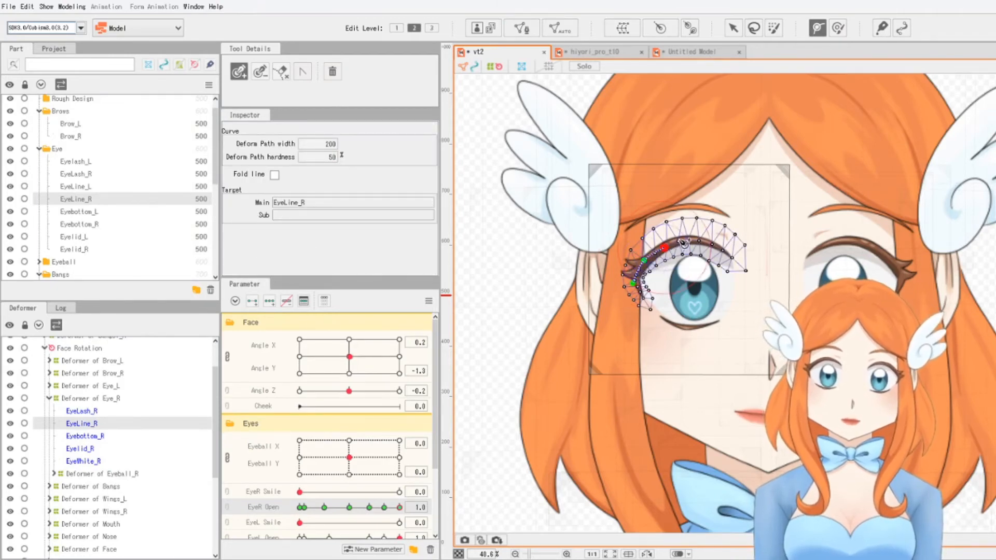
pyautogui.click(679, 239)
pyautogui.click(701, 239)
pyautogui.click(716, 249)
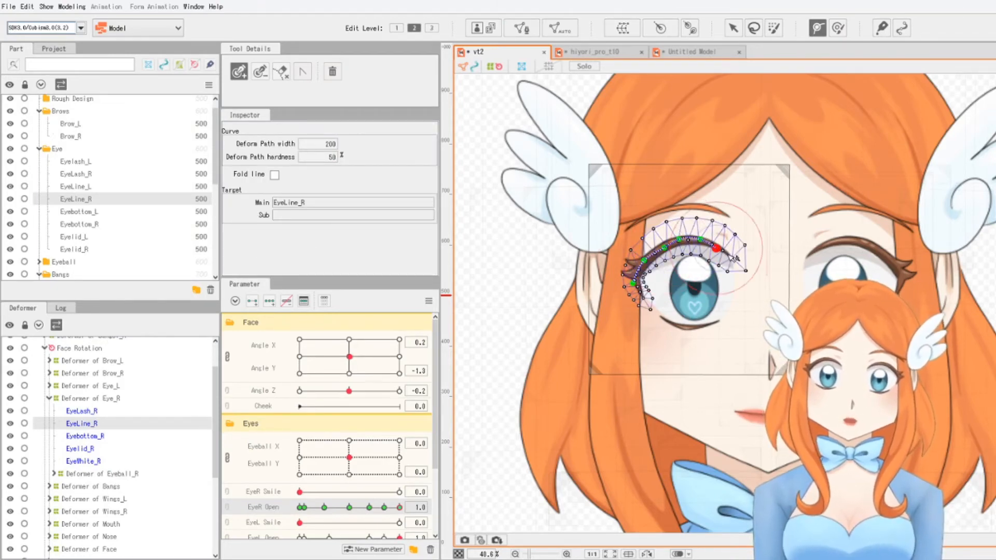
pyautogui.click(731, 257)
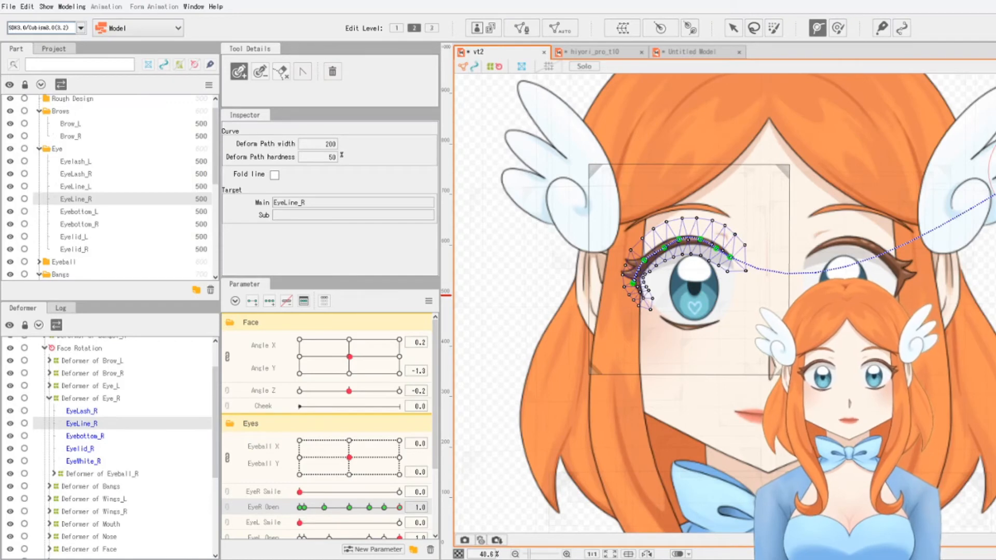
# Try bending the EyeLine_R lash line by pulling the path's upper middle point upward, and lower EyeR Open to 0.9 and below
pyautogui.press('v')
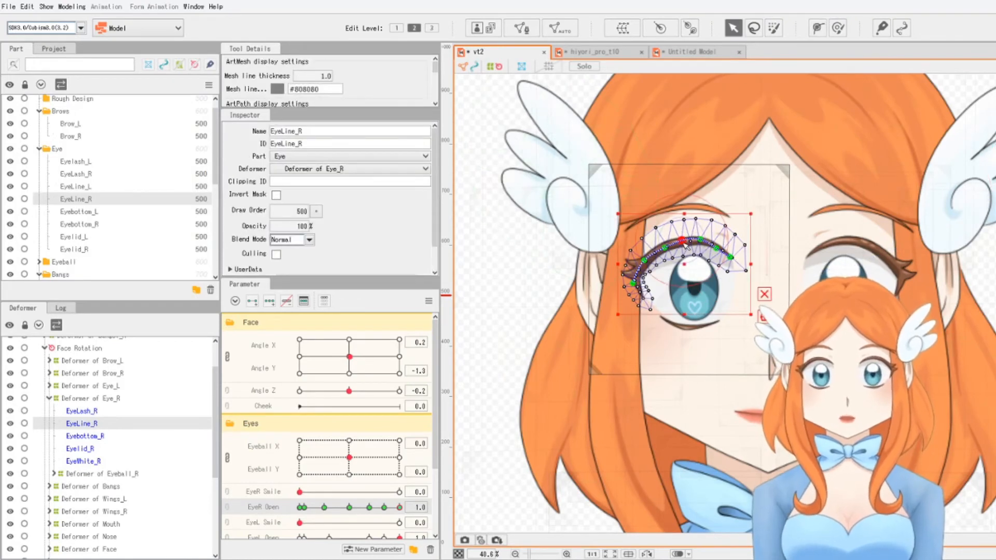
pyautogui.click(684, 242)
pyautogui.moveTo(684, 242); pyautogui.dragTo(722, 224)
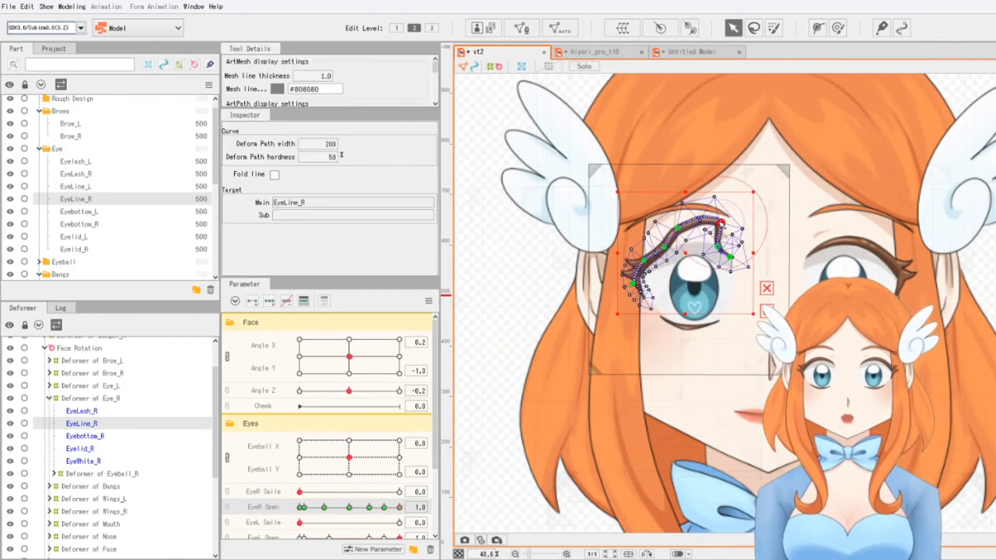
pyautogui.click(393, 508)
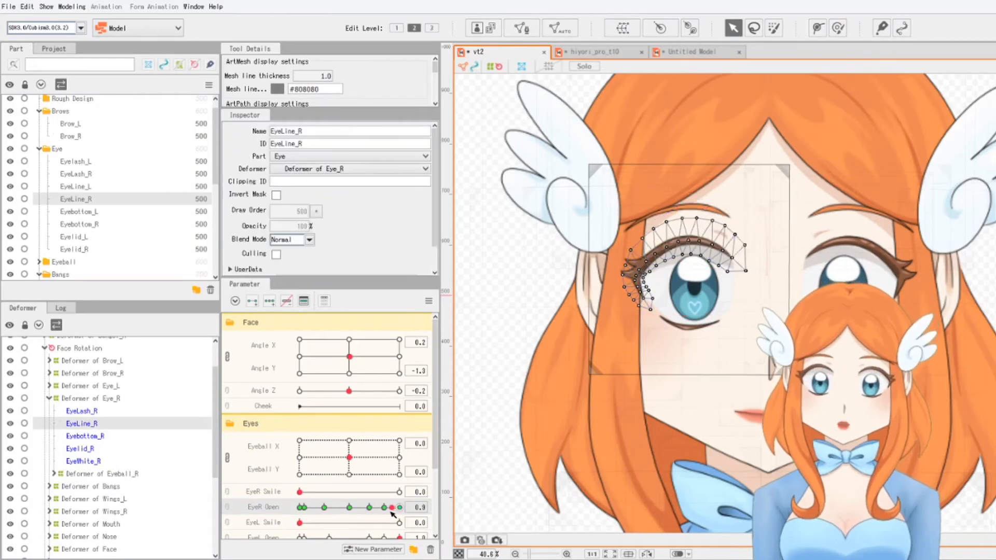
pyautogui.moveTo(391, 511); pyautogui.dragTo(369, 518)
pyautogui.click(370, 507)
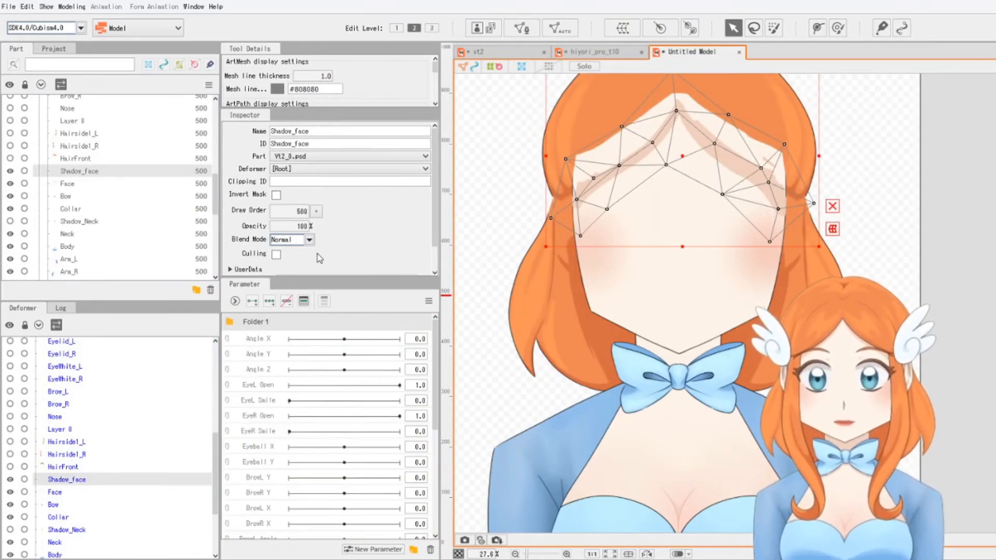
# Rename the Folder 1 parameter group in the Untitled Model to Face
pyautogui.rightClick(259, 318)
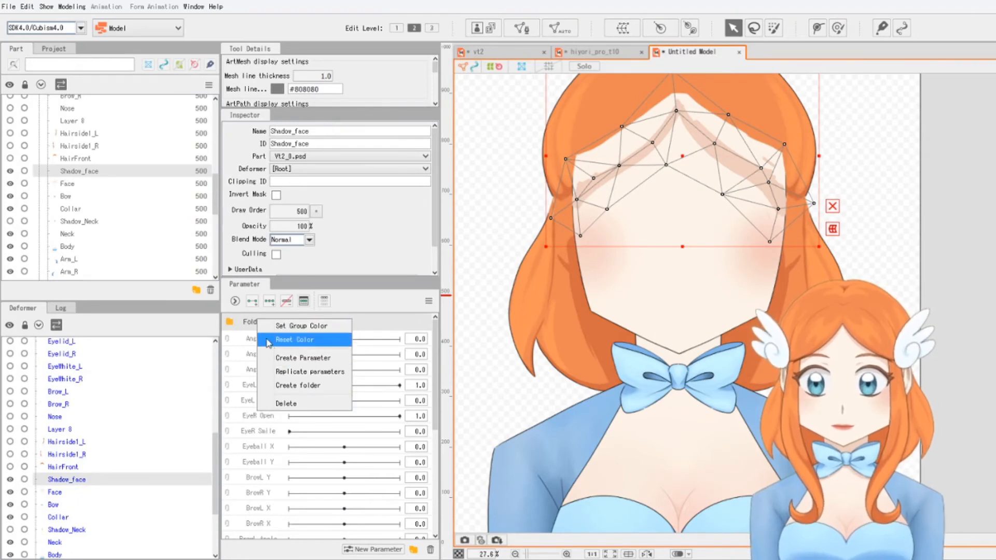
pyautogui.click(237, 325)
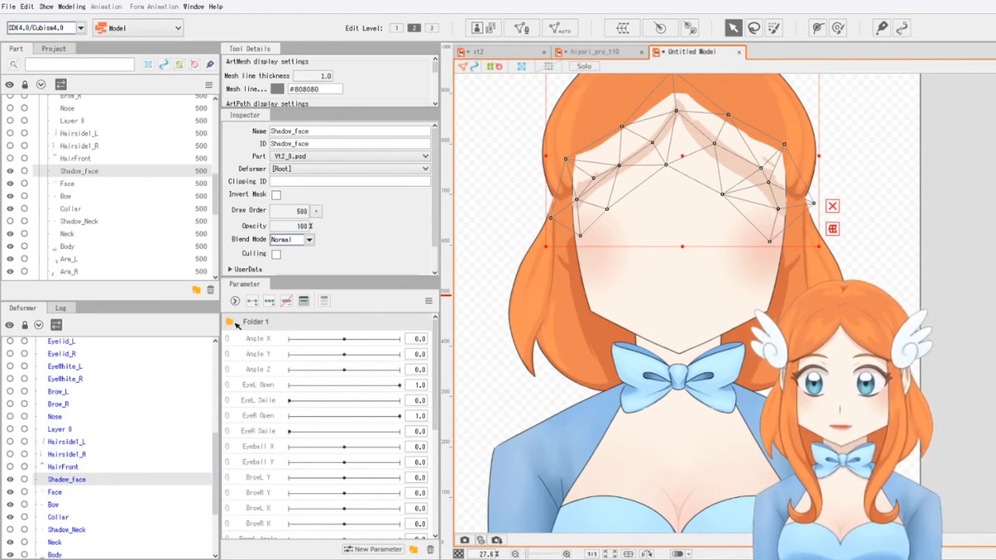
pyautogui.doubleClick(257, 322)
pyautogui.press('BackSpace')
pyautogui.press('BackSpace')
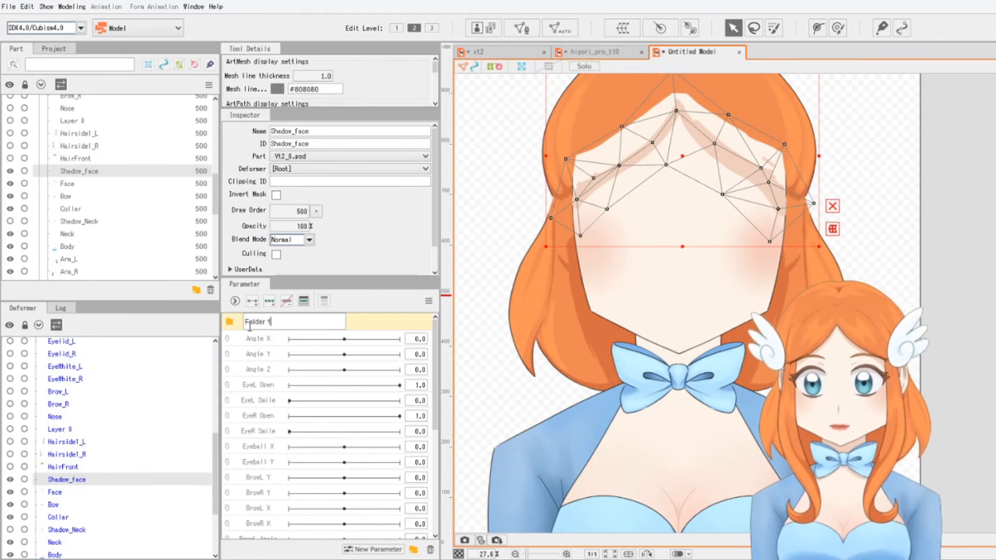
pyautogui.press('BackSpace')
pyautogui.press('BackSpace')
pyautogui.press('BackSpace')
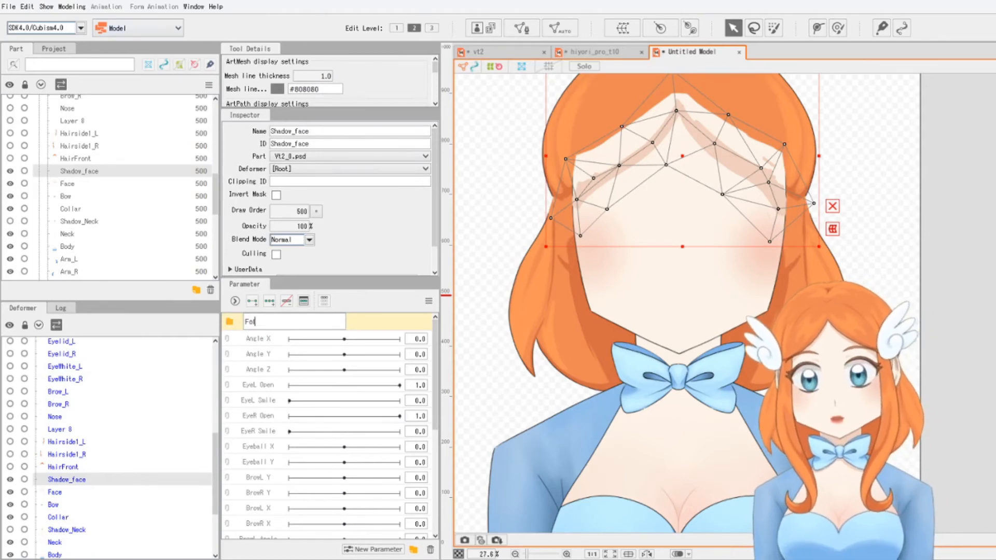
pyautogui.press('Return')
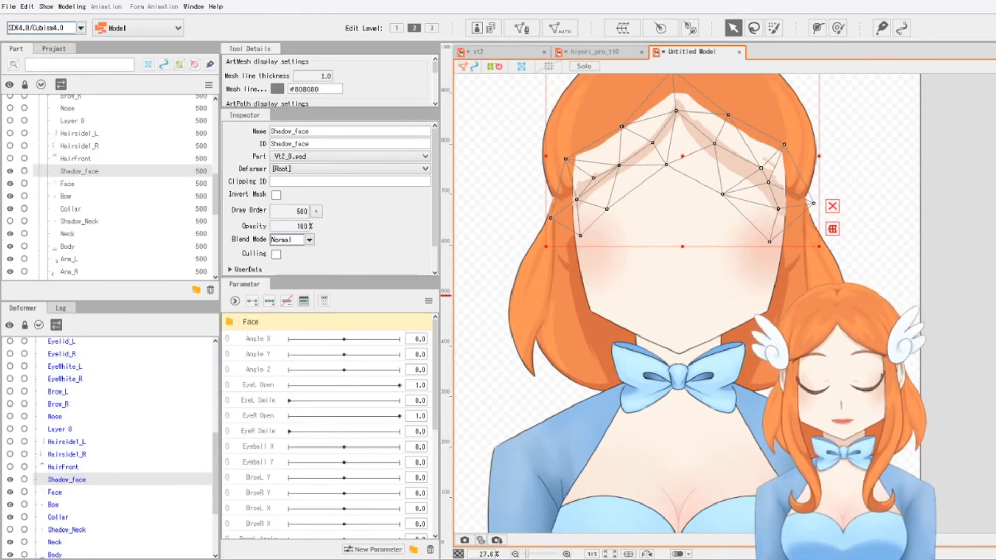
# Create a warp deformer named Warp Deformer of Face as the parent of Shadow_face and Face, and collapse its children in the hierarchy
pyautogui.click(261, 340)
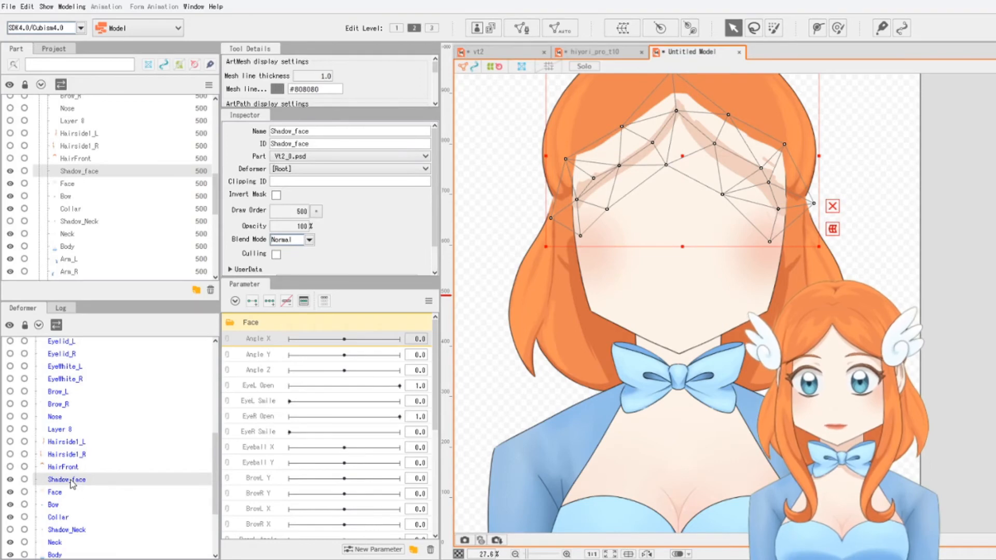
pyautogui.keyDown('ctrl'); pyautogui.click(63, 493); pyautogui.keyUp('ctrl')
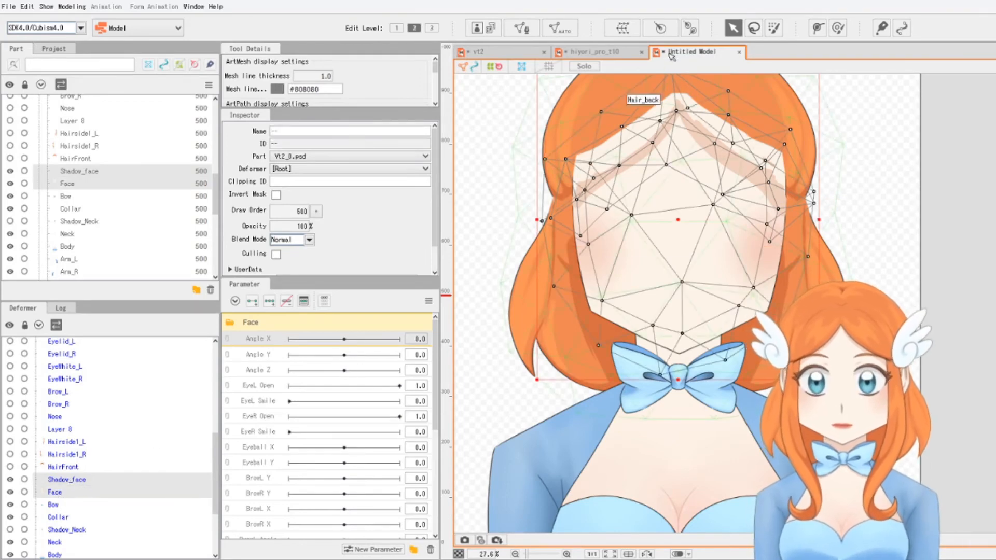
pyautogui.click(623, 30)
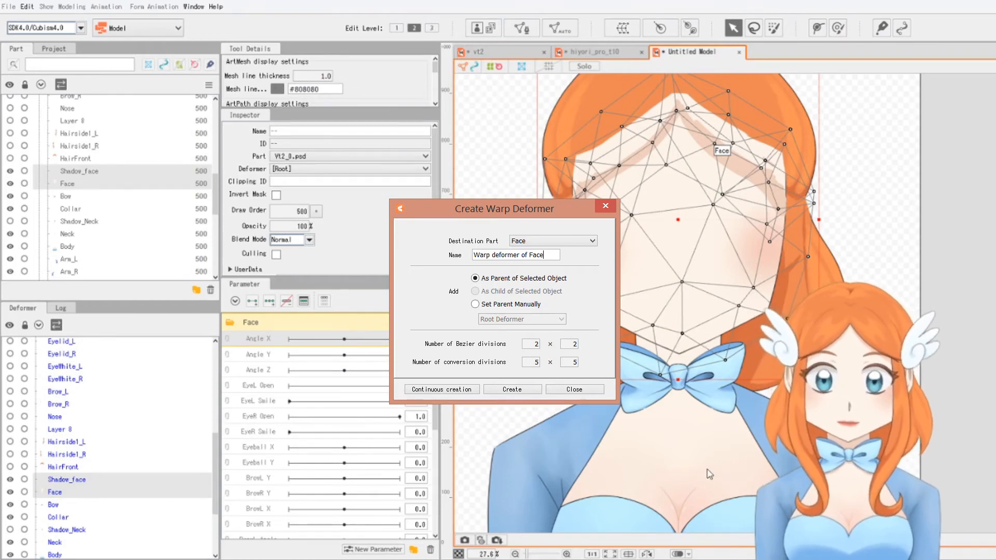
pyautogui.press('Return')
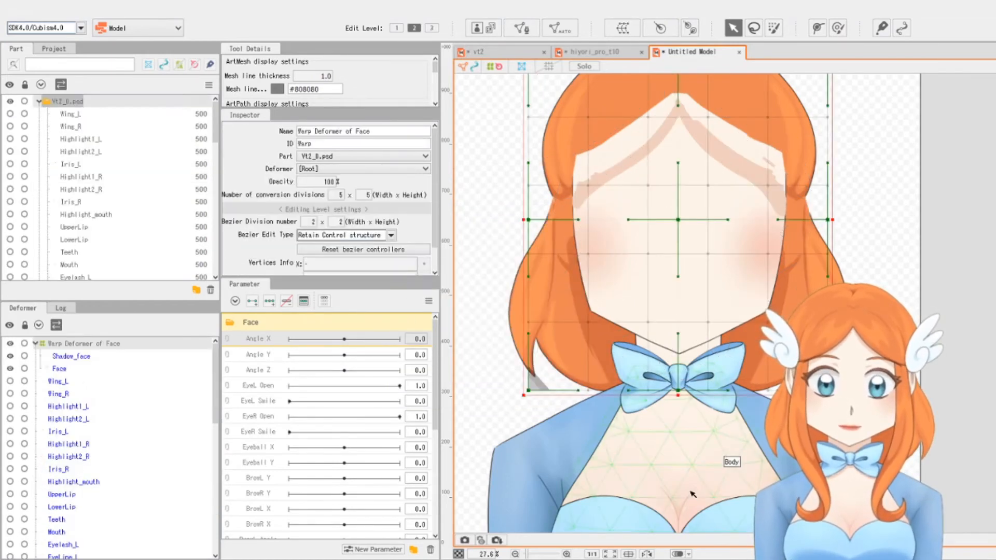
pyautogui.click(36, 344)
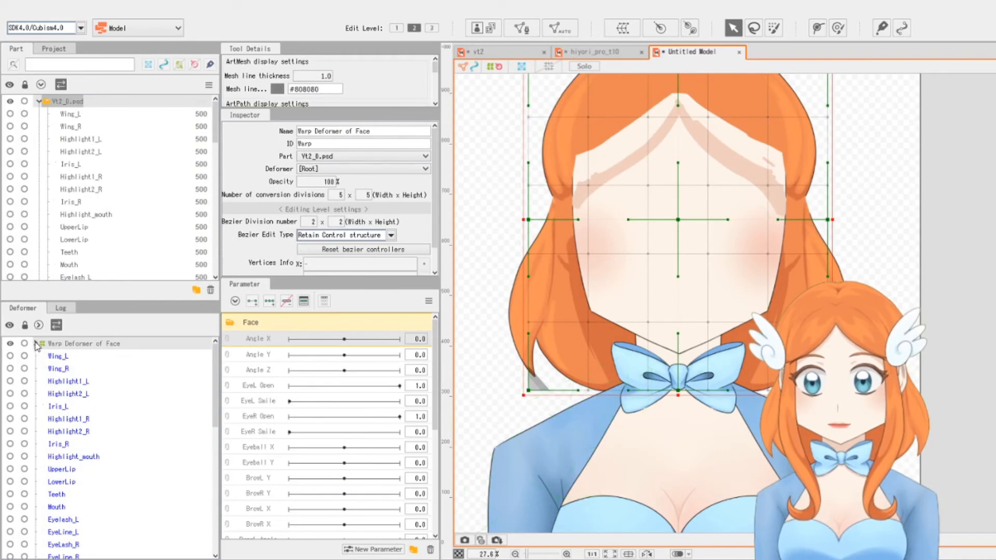
pyautogui.click(36, 344)
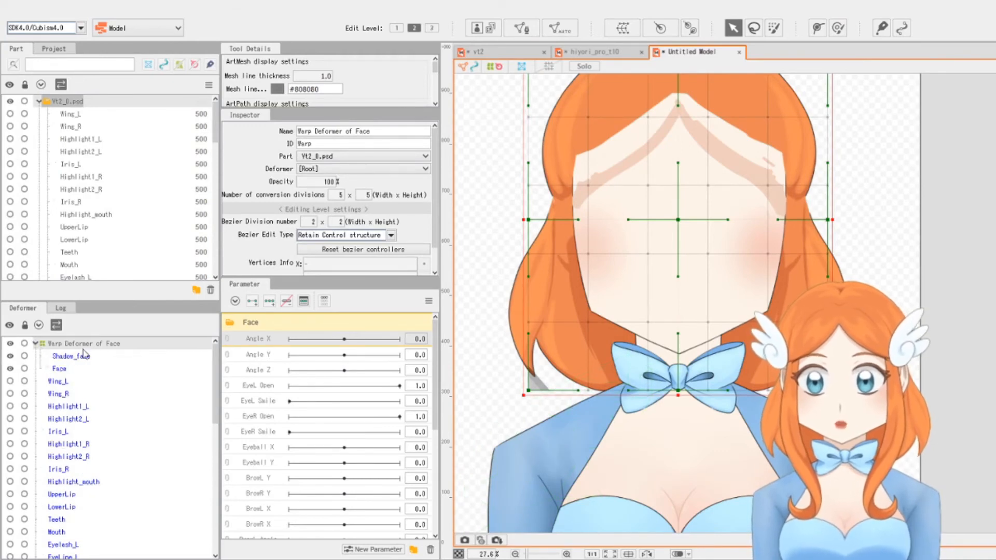
pyautogui.click(36, 344)
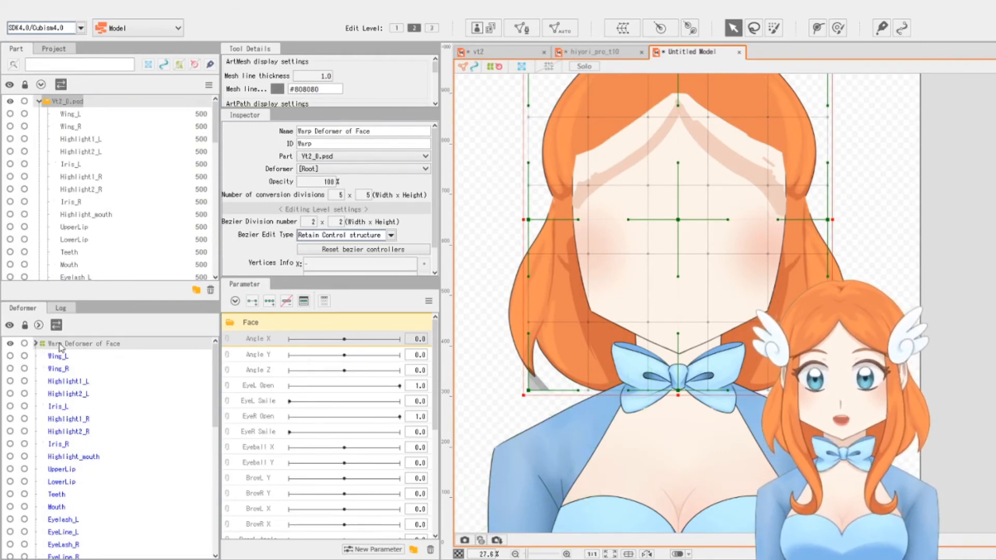
# Add three keys to Angle X for Warp Deformer of Face and set the parameter to 30.0
pyautogui.moveTo(344, 339); pyautogui.dragTo(269, 338)
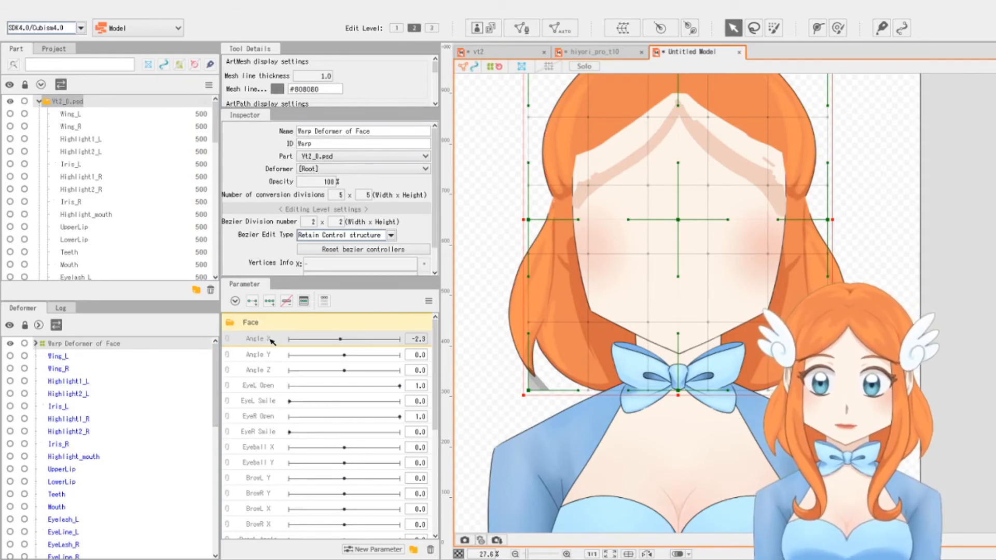
pyautogui.click(269, 302)
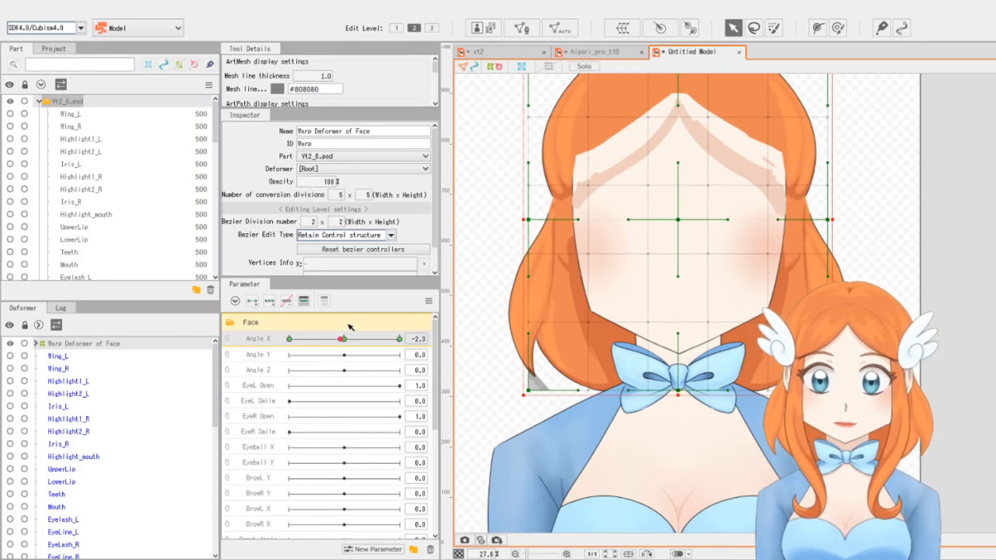
pyautogui.moveTo(344, 339); pyautogui.dragTo(400, 339)
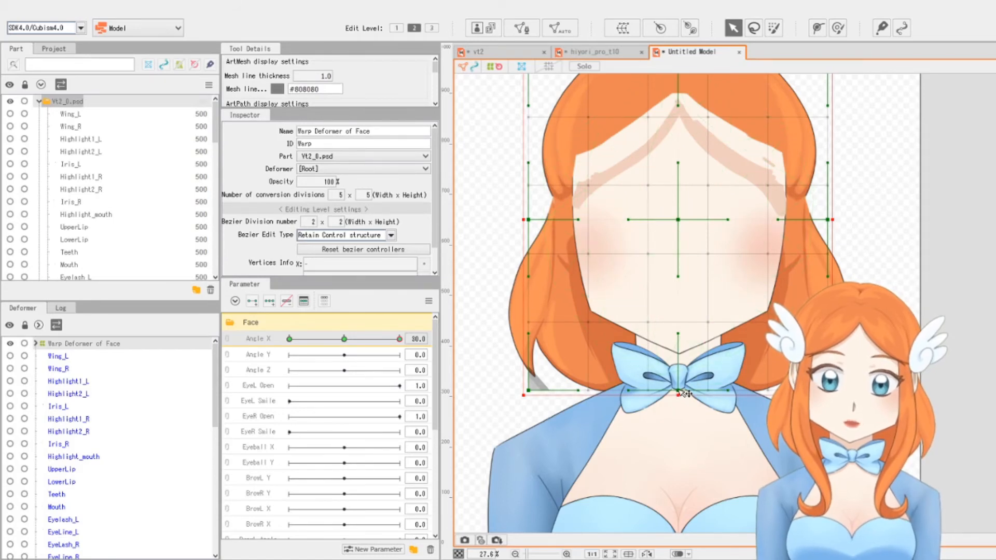
# At Angle X 30.0, shift the face deformer's lower middle and centre Bezier controls to the right and bend its left edge inward
pyautogui.moveTo(681, 391); pyautogui.dragTo(698, 389)
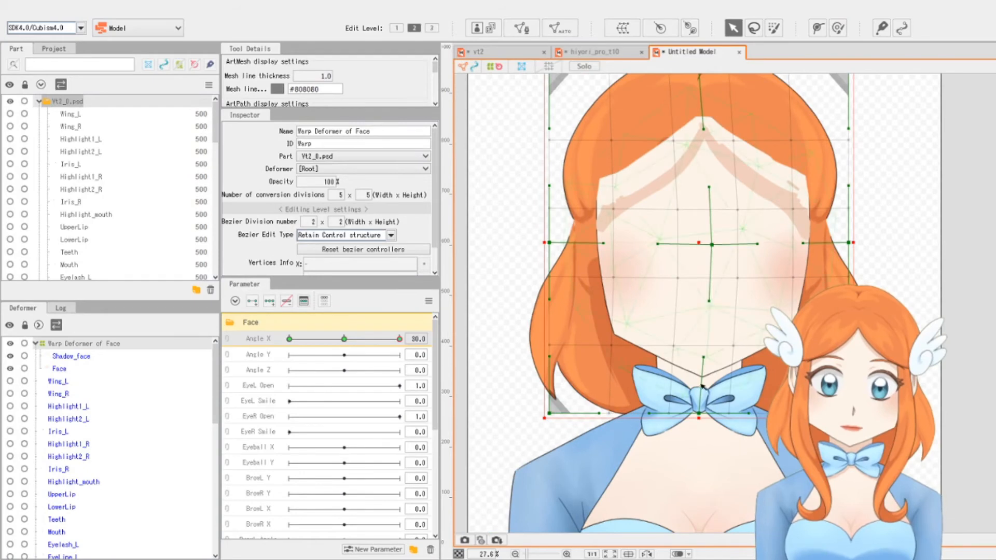
pyautogui.moveTo(705, 416); pyautogui.dragTo(723, 414)
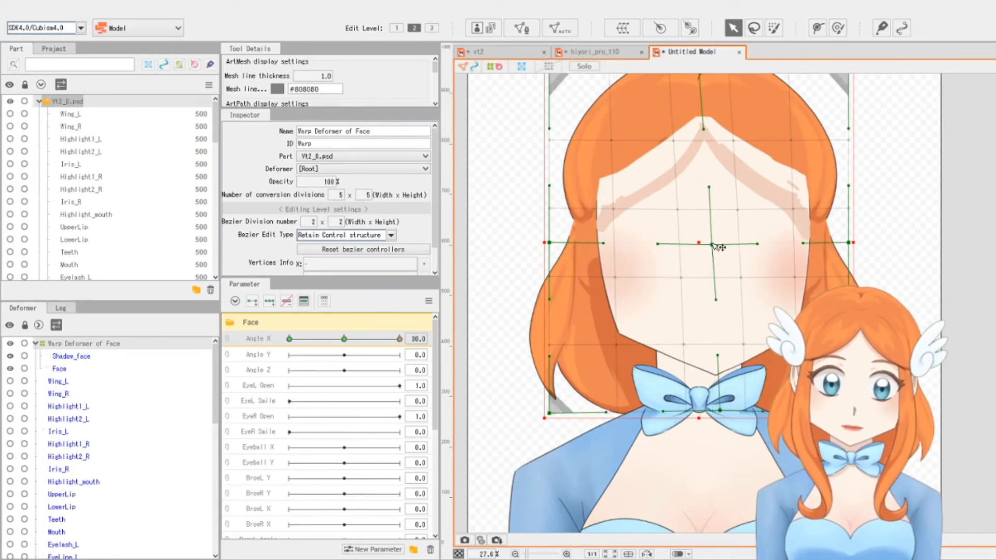
pyautogui.moveTo(710, 188); pyautogui.dragTo(727, 192)
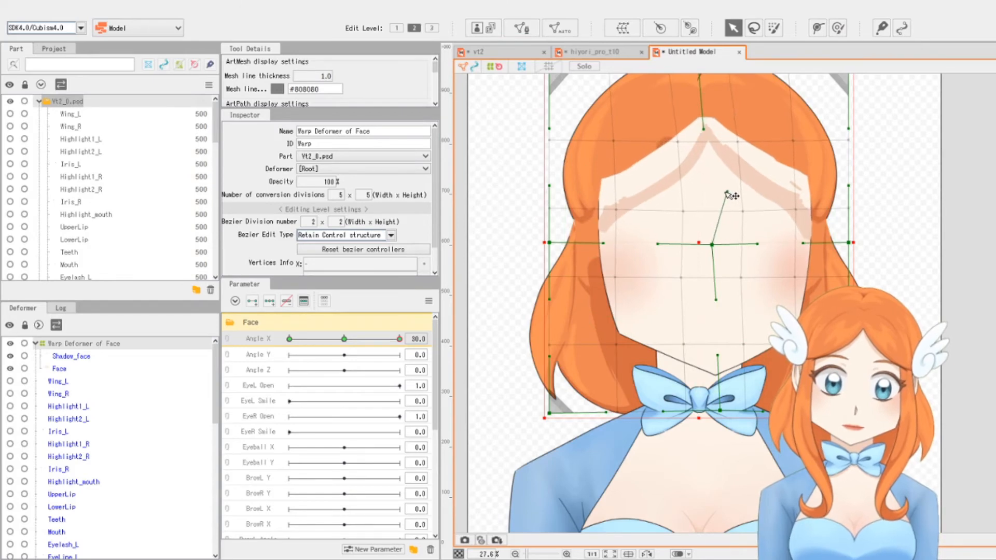
pyautogui.moveTo(714, 244); pyautogui.dragTo(721, 244)
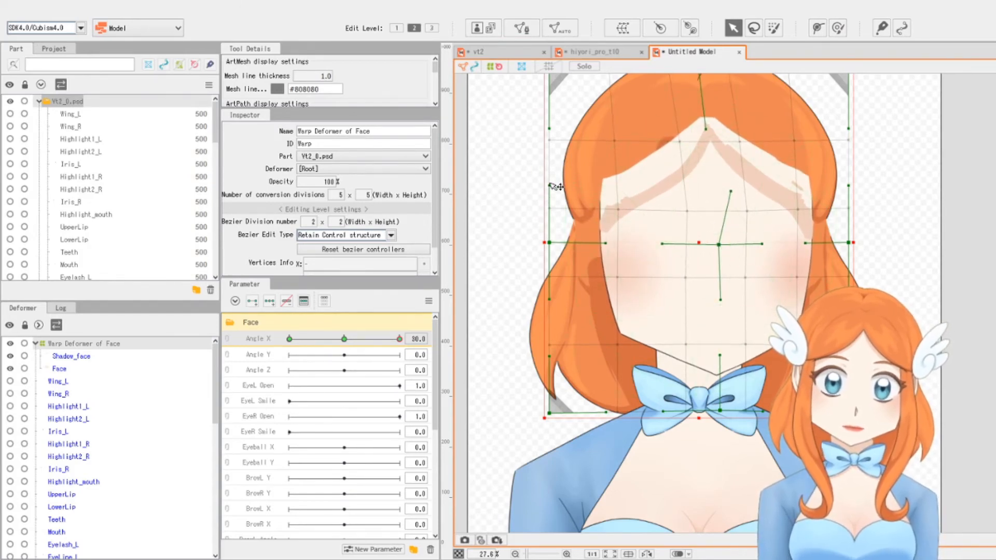
pyautogui.moveTo(549, 186); pyautogui.dragTo(575, 173)
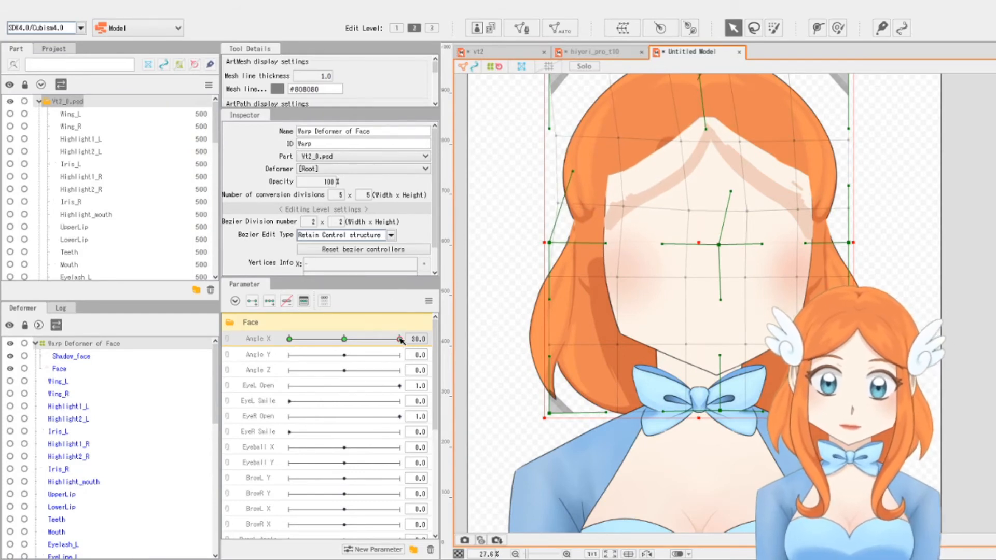
# Preview the face turn by lowering Angle X and returning it to 30.0
pyautogui.moveTo(398, 339); pyautogui.dragTo(331, 333)
pyautogui.moveTo(368, 338); pyautogui.dragTo(399, 339)
pyautogui.scroll(-2, 659, 453)
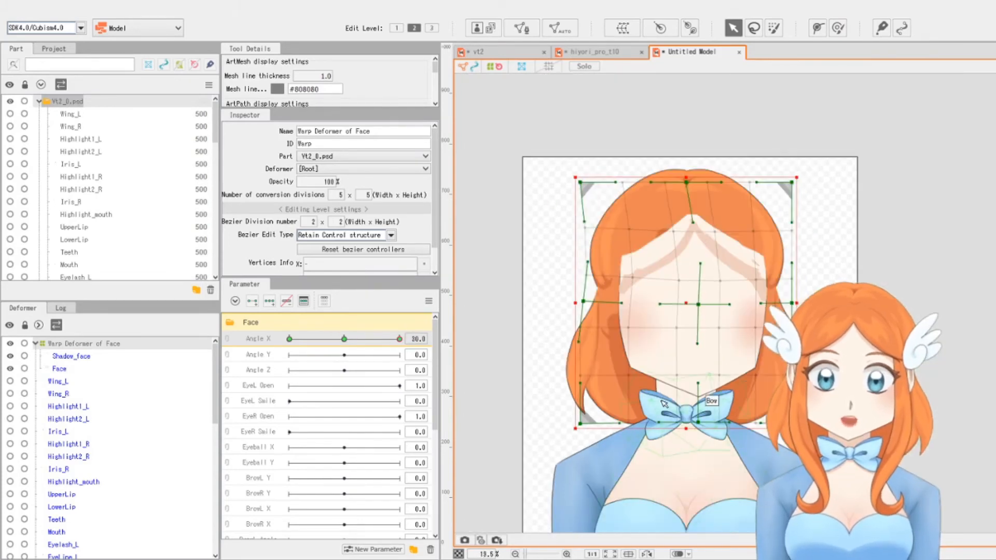
pyautogui.scroll(2, 661, 404)
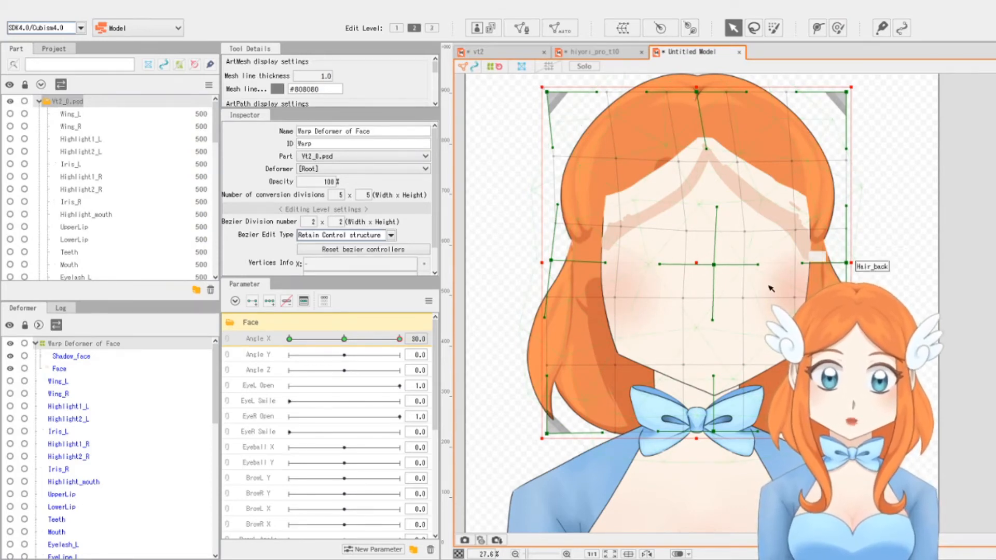
# Move the face deformer's centre Bezier control back left toward the middle of the grid at Angle X 30.0
pyautogui.moveTo(697, 262); pyautogui.dragTo(676, 223)
pyautogui.moveTo(672, 323); pyautogui.dragTo(698, 264)
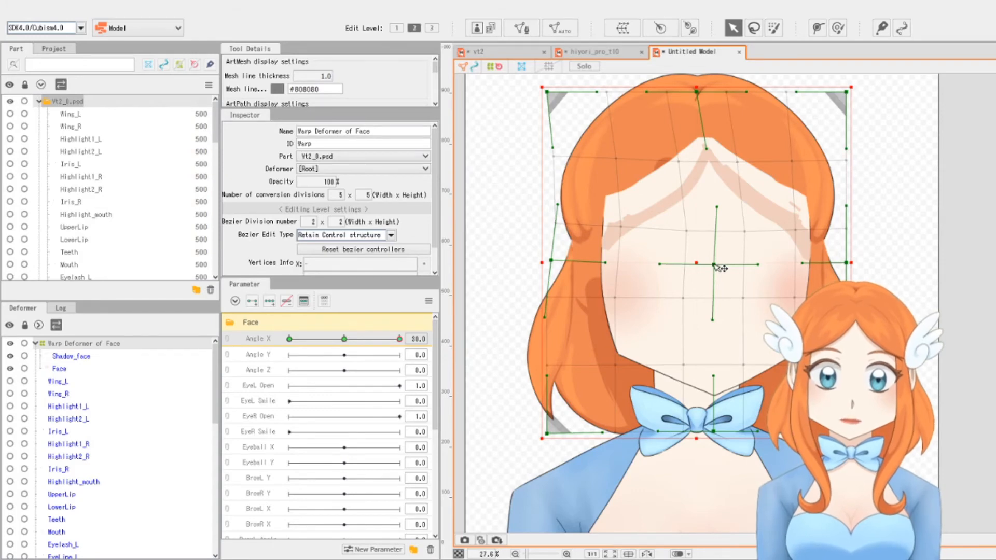
pyautogui.moveTo(715, 265); pyautogui.dragTo(698, 263)
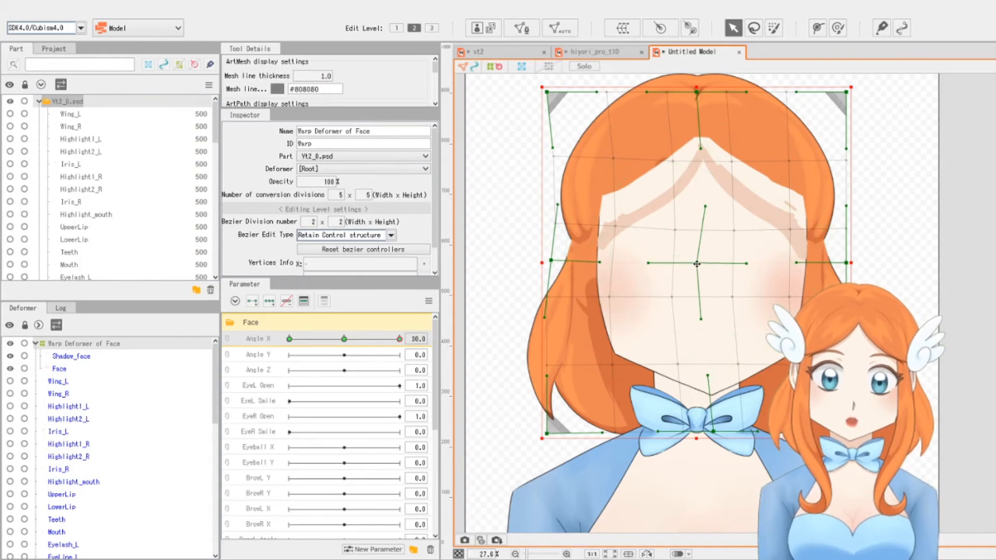
pyautogui.scroll(3, 697, 264)
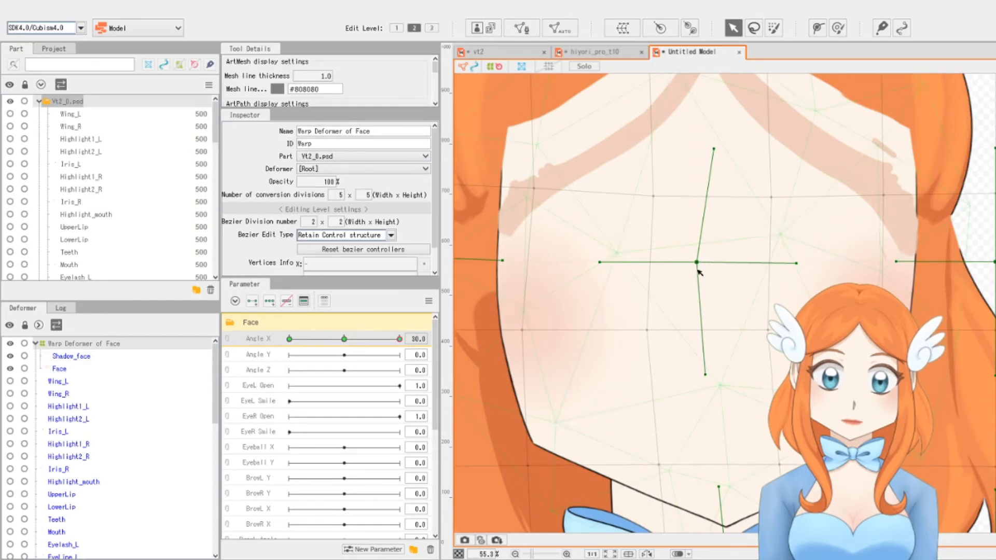
pyautogui.scroll(-3, 697, 296)
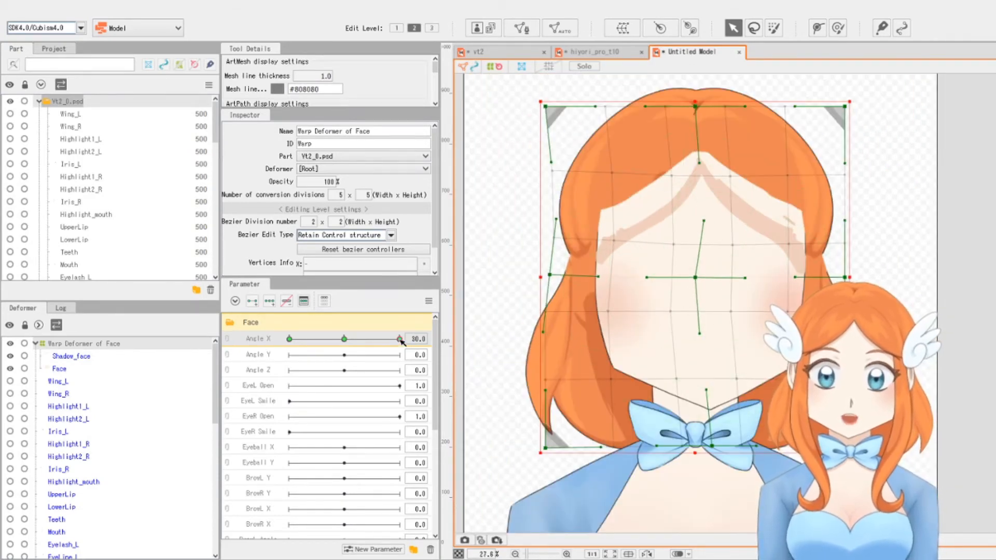
# Check the turn with Angle X, and move the face deformer's centre Bezier control slightly to the right at Angle X 30.0
pyautogui.moveTo(403, 342); pyautogui.dragTo(400, 342)
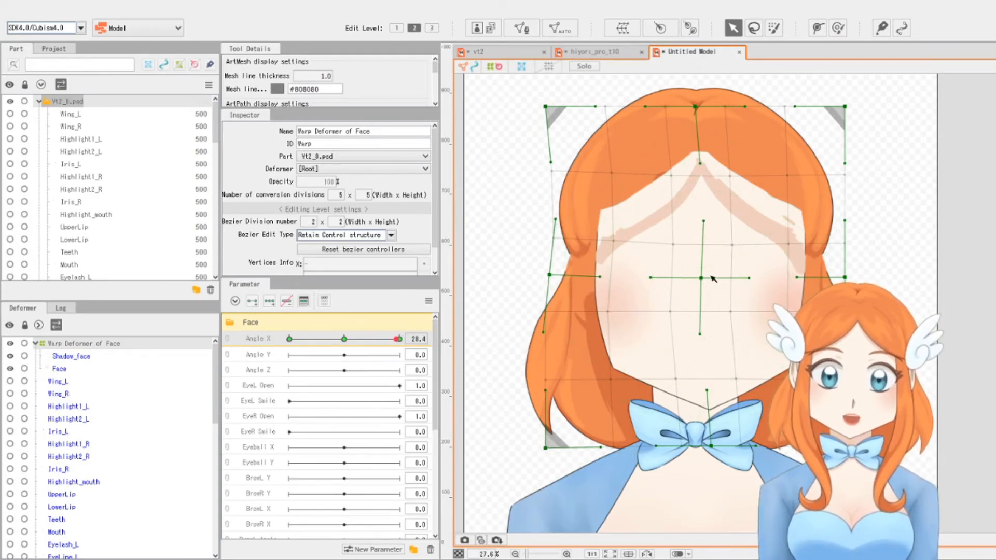
pyautogui.scroll(1, 712, 279)
pyautogui.scroll(-1, 707, 277)
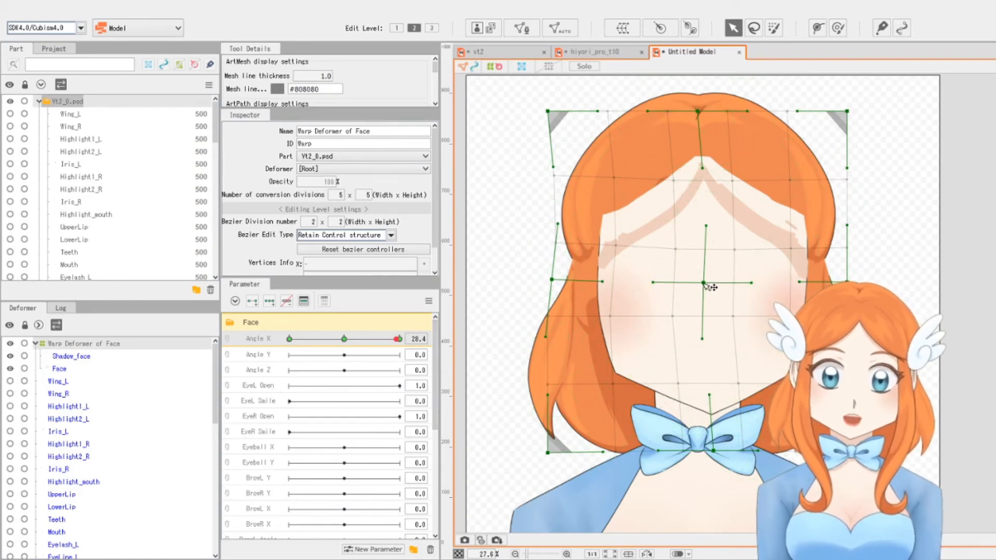
pyautogui.moveTo(704, 283); pyautogui.dragTo(715, 285)
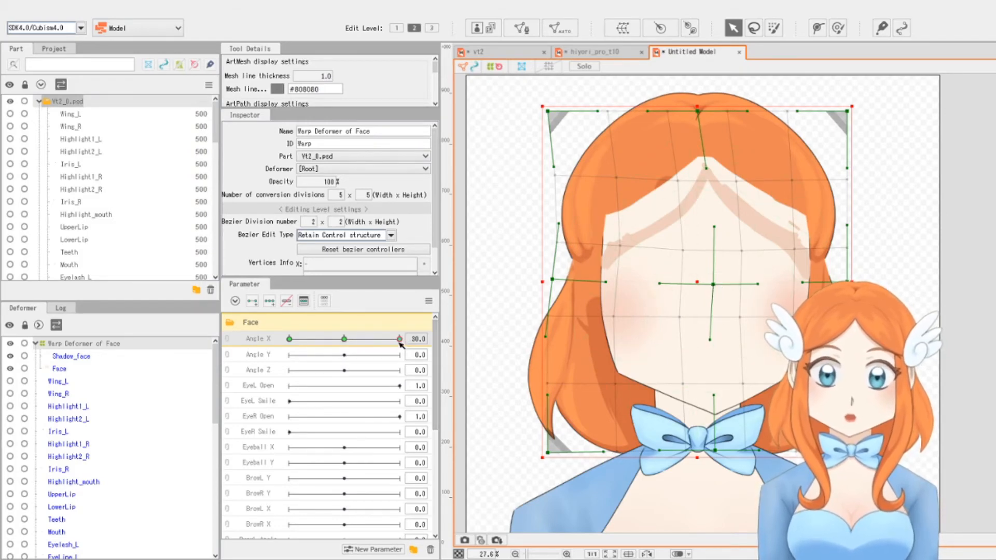
# Set Angle X to -30.0 and move the face deformer's centre Bezier control left of the middle
pyautogui.moveTo(399, 339); pyautogui.dragTo(299, 341)
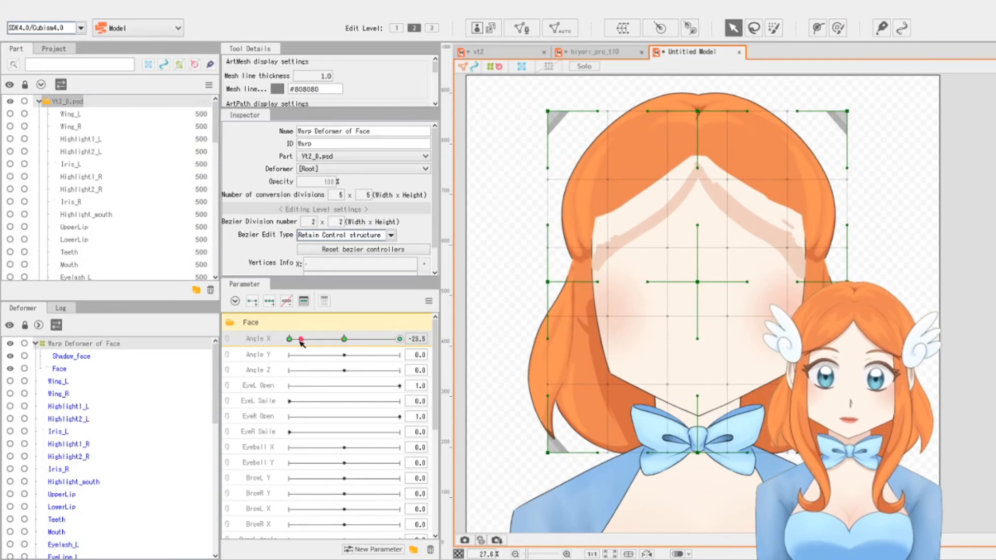
pyautogui.scroll(2, 697, 284)
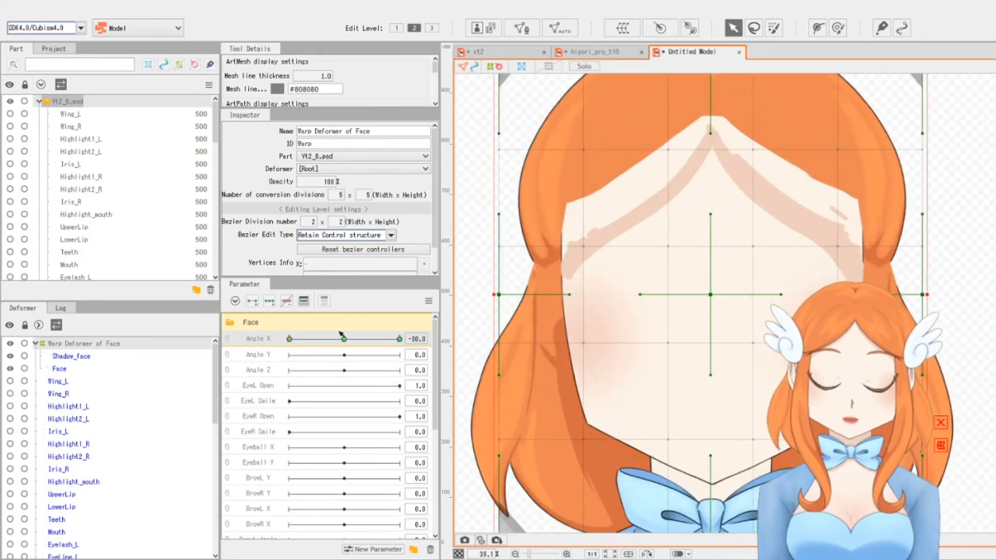
pyautogui.moveTo(290, 338); pyautogui.dragTo(292, 340)
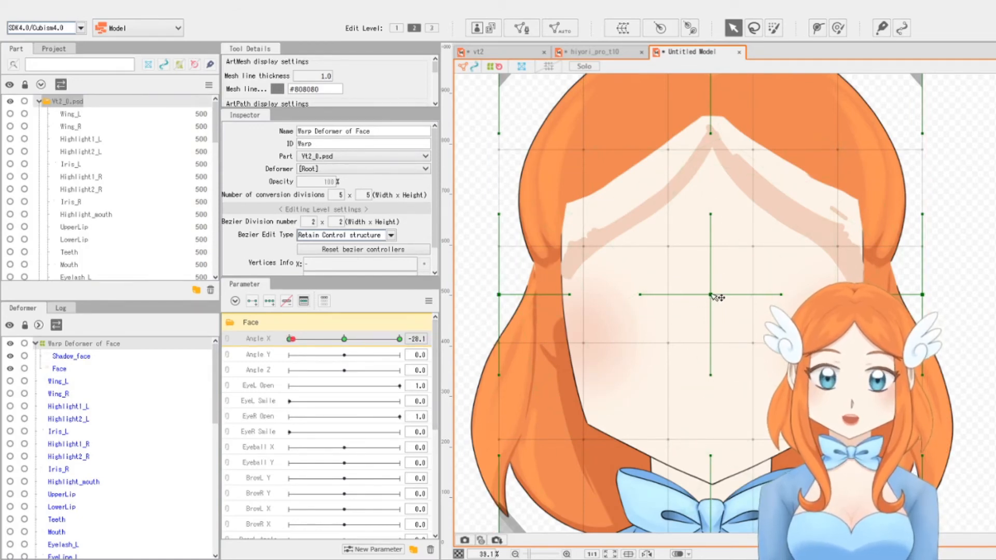
pyautogui.moveTo(710, 295); pyautogui.dragTo(684, 294)
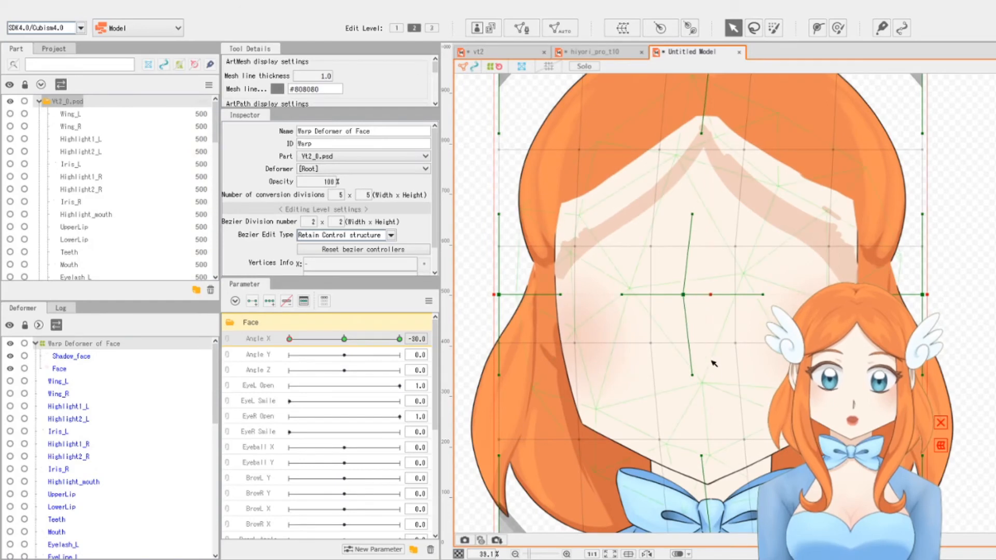
pyautogui.scroll(-2, 704, 346)
pyautogui.scroll(1, 692, 405)
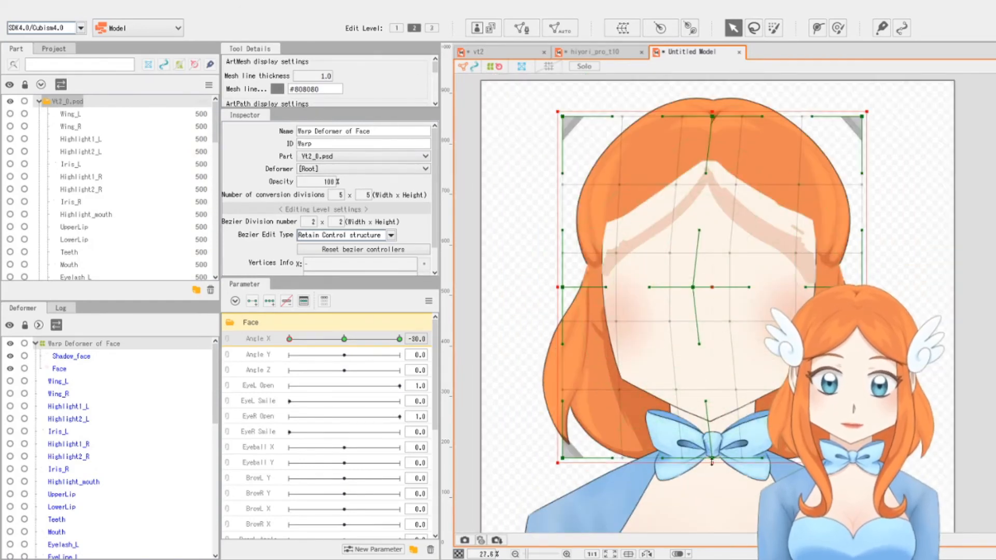
# At Angle X -30.0, shift the face deformer's lower middle Bezier control to the left and preview the turn across Angle X
pyautogui.moveTo(713, 460); pyautogui.dragTo(682, 456)
pyautogui.moveTo(290, 339); pyautogui.dragTo(204, 371)
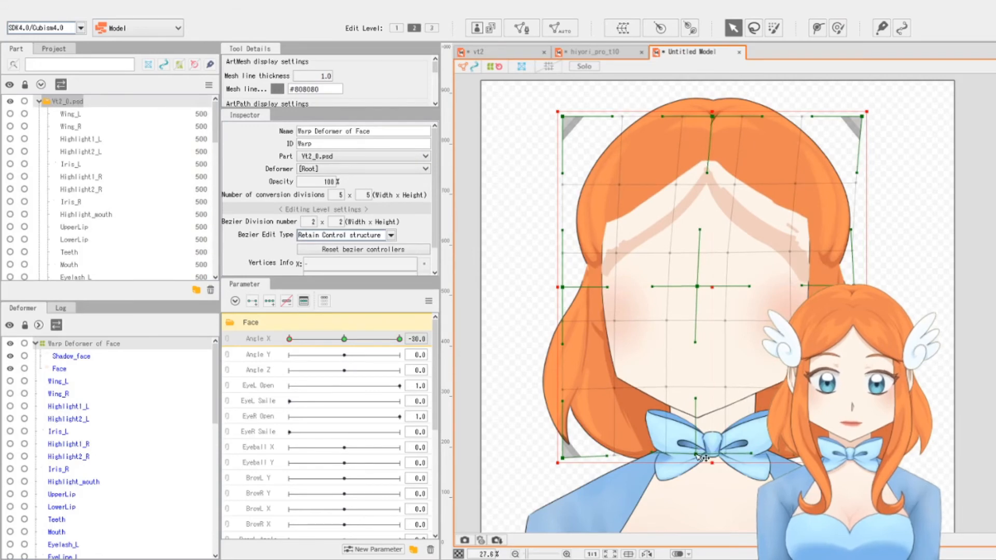
pyautogui.moveTo(696, 455); pyautogui.dragTo(689, 453)
pyautogui.moveTo(291, 343); pyautogui.dragTo(410, 358)
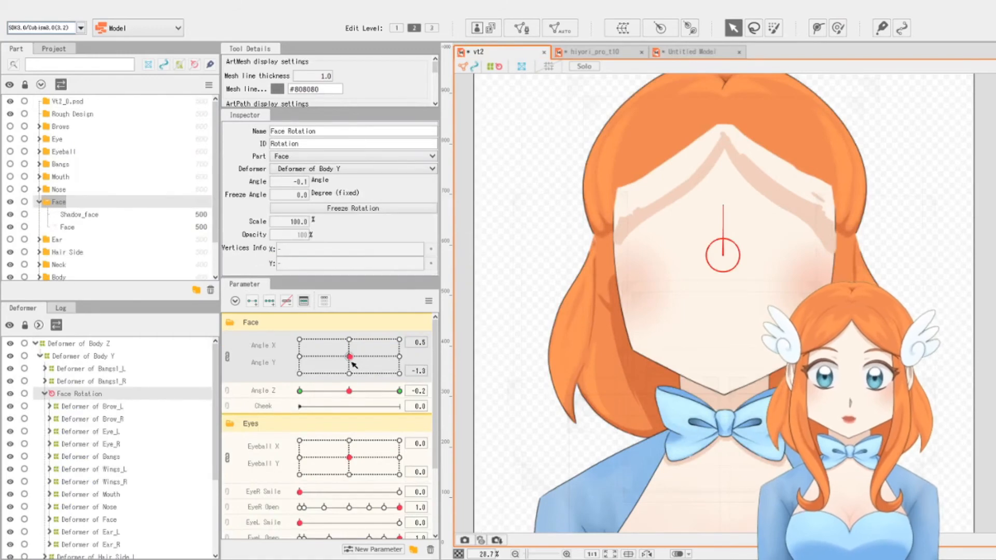
# In the vt2 model, swing the combined Angle X and Angle Y control around its grid to preview the head movement
pyautogui.moveTo(351, 357)
pyautogui.mouseDown()
pyautogui.moveTo(329, 357)
pyautogui.moveTo(384, 357)
pyautogui.moveTo(301, 358)
pyautogui.moveTo(392, 357)
pyautogui.moveTo(281, 360)
pyautogui.moveTo(396, 357)
pyautogui.moveTo(350, 357)
pyautogui.mouseUp()
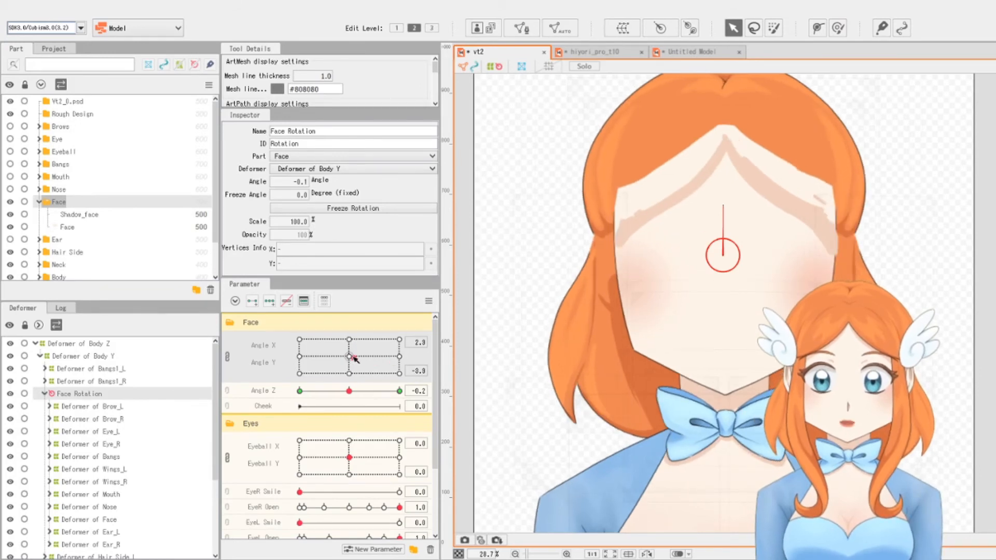
pyautogui.moveTo(352, 356); pyautogui.dragTo(350, 357)
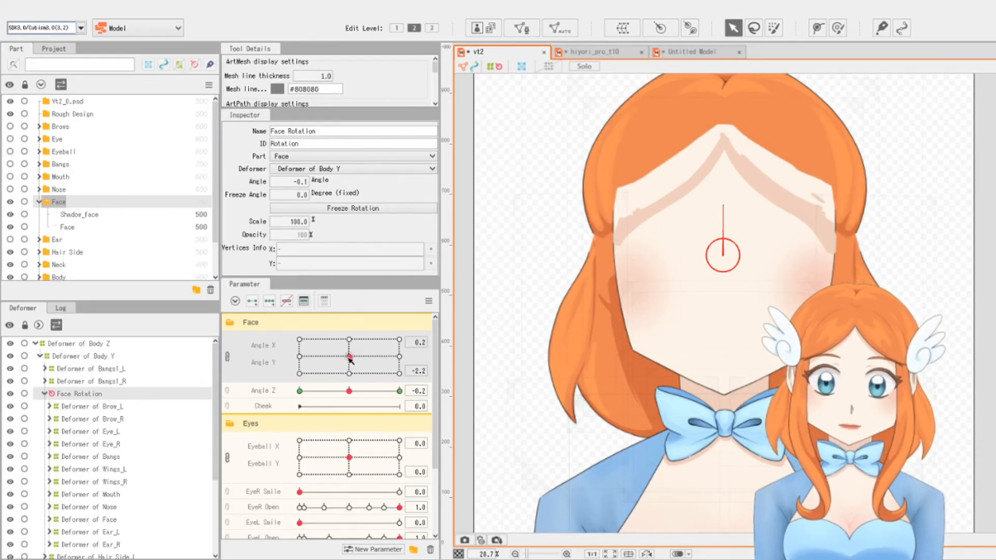
pyautogui.moveTo(350, 358)
pyautogui.mouseDown()
pyautogui.moveTo(358, 350)
pyautogui.moveTo(342, 346)
pyautogui.moveTo(363, 371)
pyautogui.moveTo(399, 370)
pyautogui.moveTo(397, 351)
pyautogui.moveTo(318, 363)
pyautogui.moveTo(356, 383)
pyautogui.moveTo(363, 348)
pyautogui.moveTo(340, 344)
pyautogui.moveTo(366, 376)
pyautogui.moveTo(349, 356)
pyautogui.mouseUp()
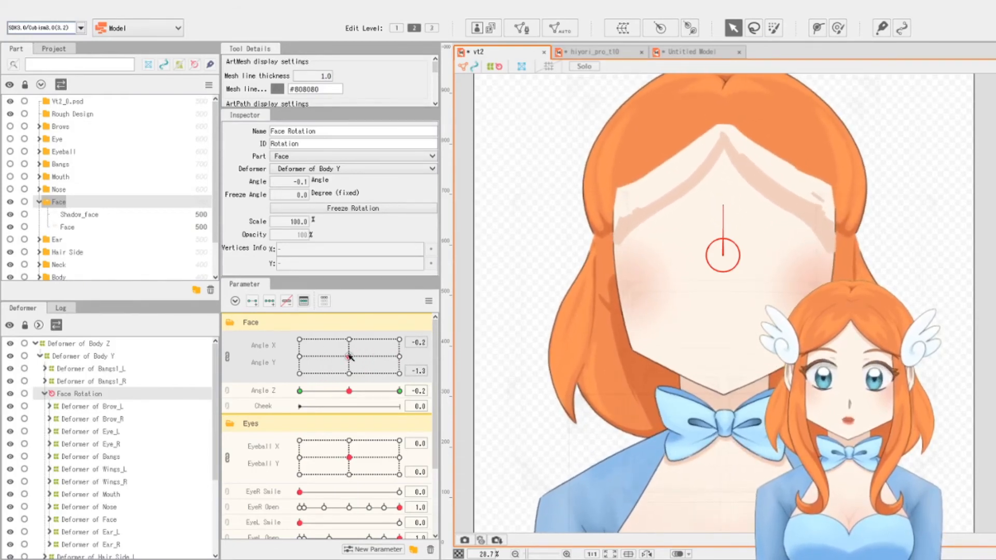
# Unlink Angle X from Angle Y to test Angle X on its own, and combine the two parameters again
pyautogui.click(228, 359)
pyautogui.moveTo(350, 357)
pyautogui.mouseDown()
pyautogui.moveTo(367, 355)
pyautogui.moveTo(300, 346)
pyautogui.moveTo(351, 340)
pyautogui.moveTo(348, 358)
pyautogui.moveTo(351, 340)
pyautogui.mouseUp()
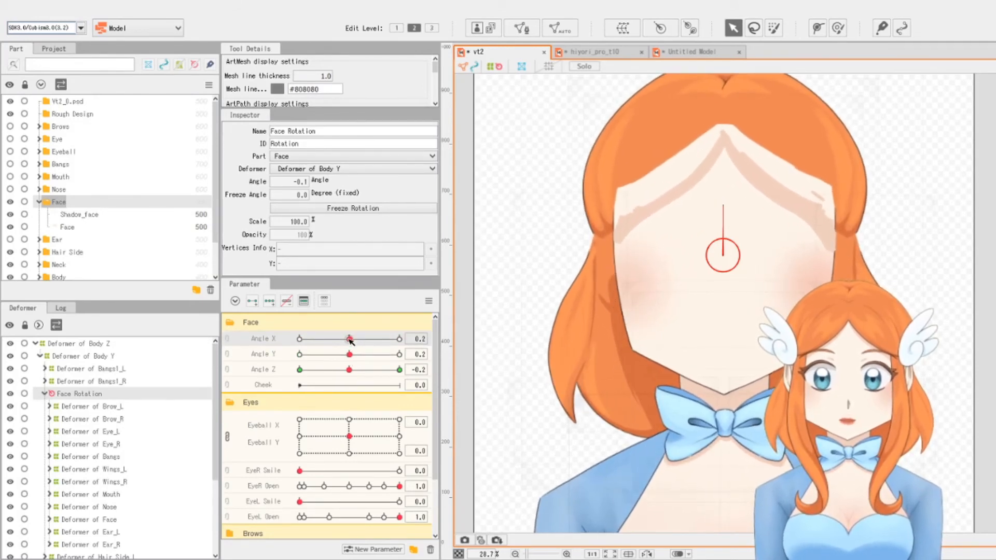
pyautogui.click(228, 357)
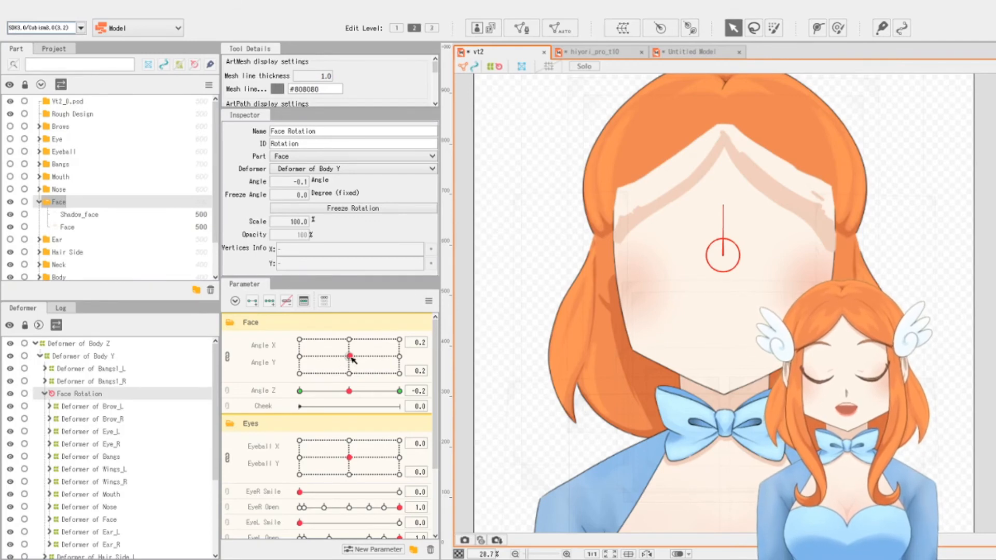
pyautogui.moveTo(351, 356)
pyautogui.mouseDown()
pyautogui.moveTo(298, 357)
pyautogui.moveTo(399, 357)
pyautogui.moveTo(350, 356)
pyautogui.mouseUp()
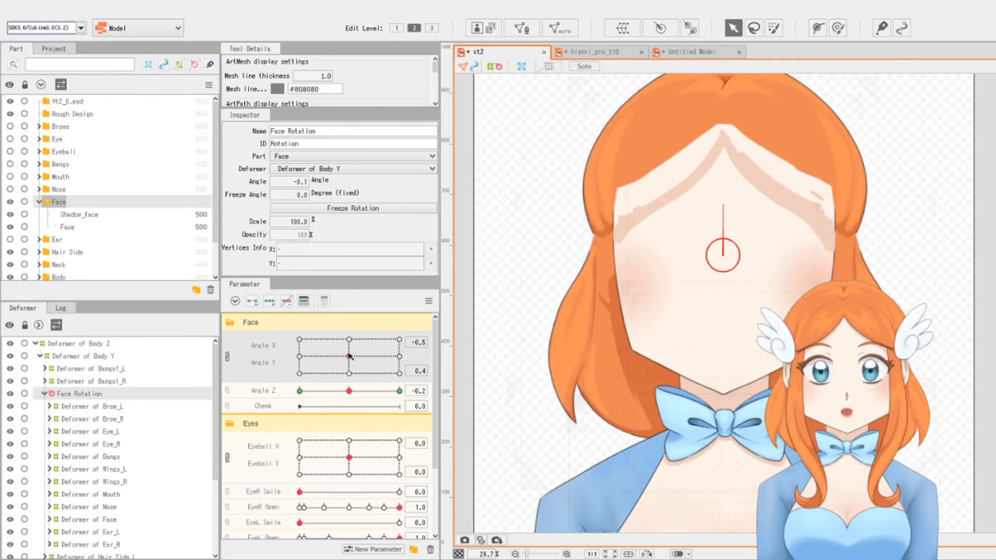
# Separate the Angle parameters, place Angle Y above Angle X, and recombine them to test the swapped axes
pyautogui.click(227, 357)
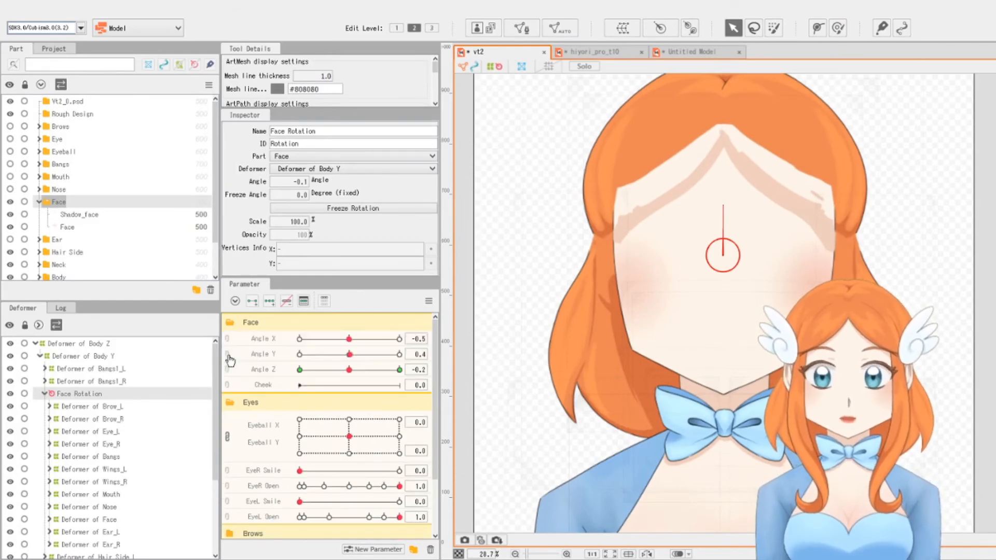
pyautogui.moveTo(275, 357); pyautogui.dragTo(275, 332)
pyautogui.click(227, 341)
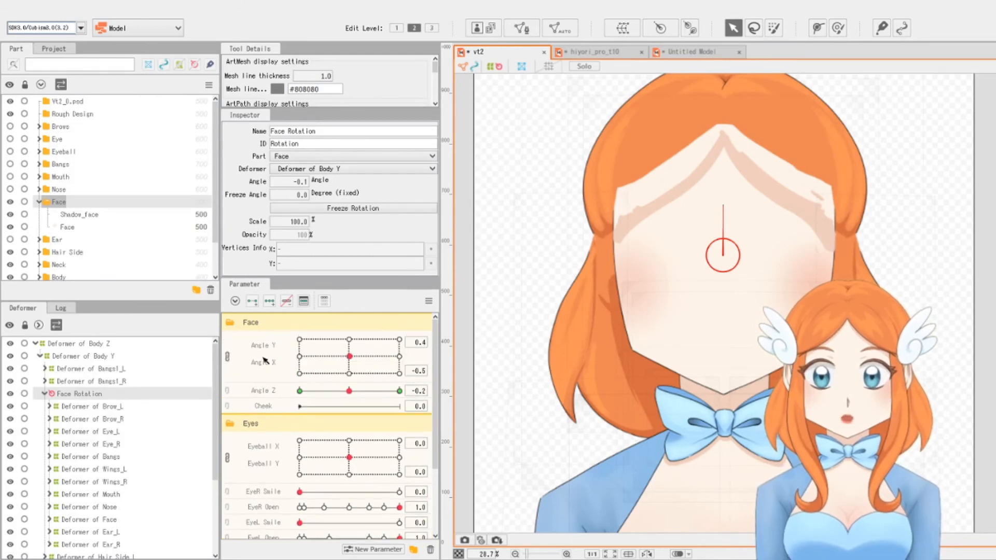
pyautogui.moveTo(351, 358)
pyautogui.mouseDown()
pyautogui.moveTo(306, 355)
pyautogui.moveTo(342, 345)
pyautogui.moveTo(347, 328)
pyautogui.moveTo(345, 357)
pyautogui.mouseUp()
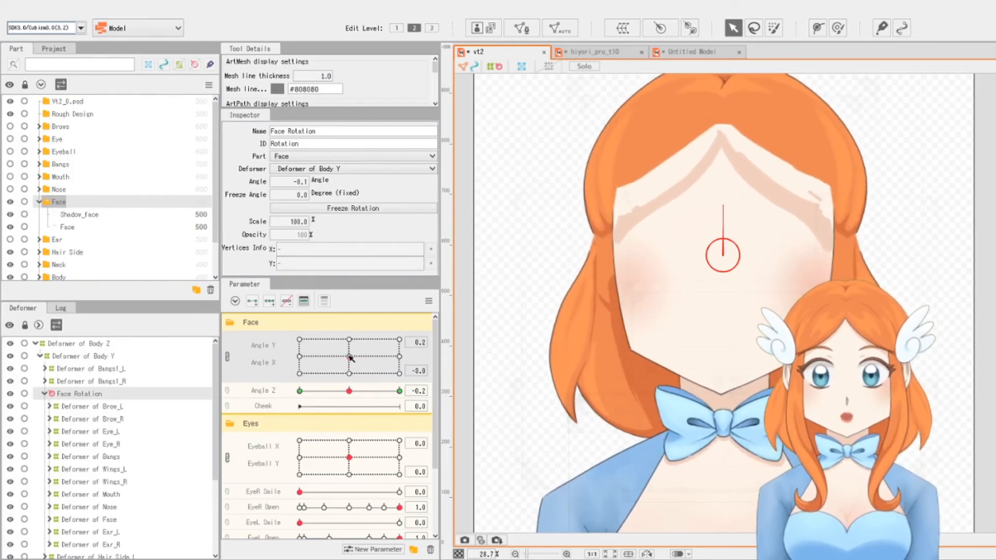
# Restore Angle X above Angle Y, link the pair again, and test the combined control near its centre
pyautogui.click(226, 356)
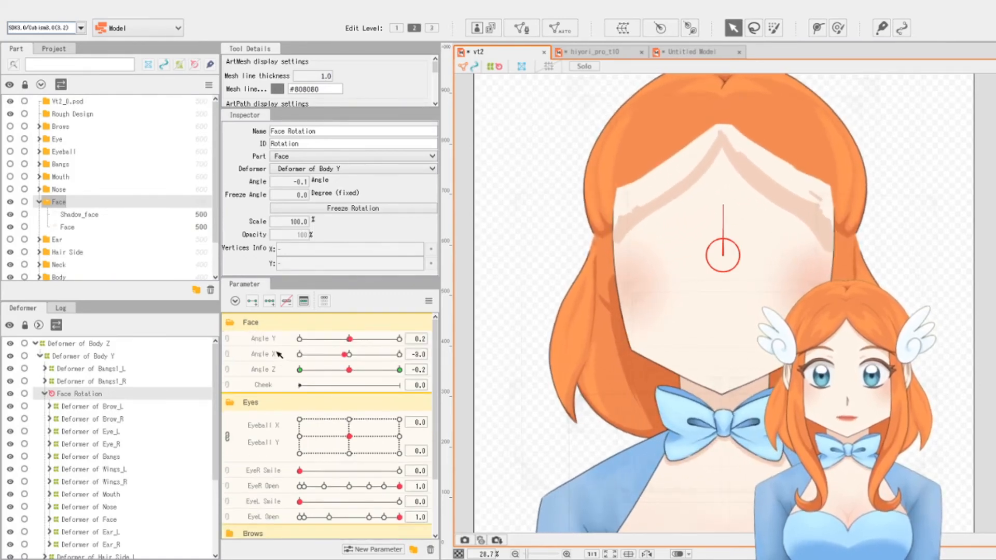
pyautogui.moveTo(279, 354); pyautogui.dragTo(280, 335)
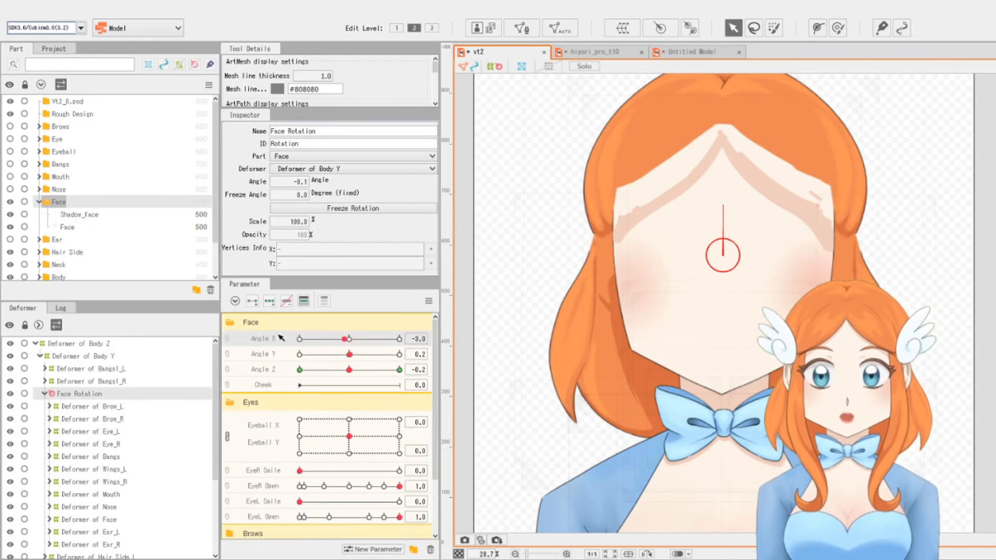
pyautogui.click(229, 343)
pyautogui.moveTo(346, 357)
pyautogui.mouseDown()
pyautogui.moveTo(410, 340)
pyautogui.moveTo(262, 352)
pyautogui.moveTo(413, 357)
pyautogui.moveTo(410, 378)
pyautogui.moveTo(400, 377)
pyautogui.moveTo(402, 341)
pyautogui.moveTo(356, 339)
pyautogui.moveTo(286, 386)
pyautogui.moveTo(351, 356)
pyautogui.mouseUp()
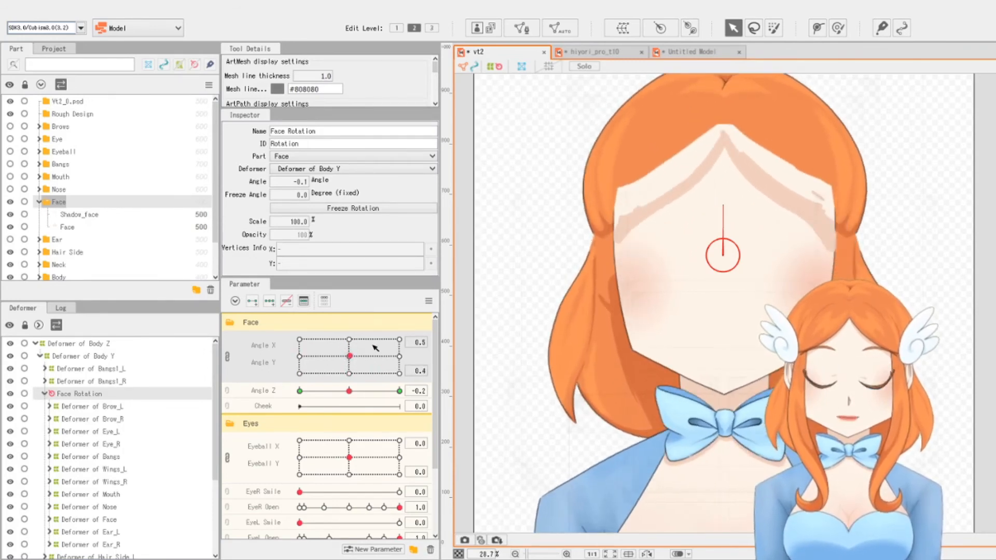
# Try Synthesize corners with Face Rotation selected, and select Deformer of Face in the deformer hierarchy instead
pyautogui.click(429, 301)
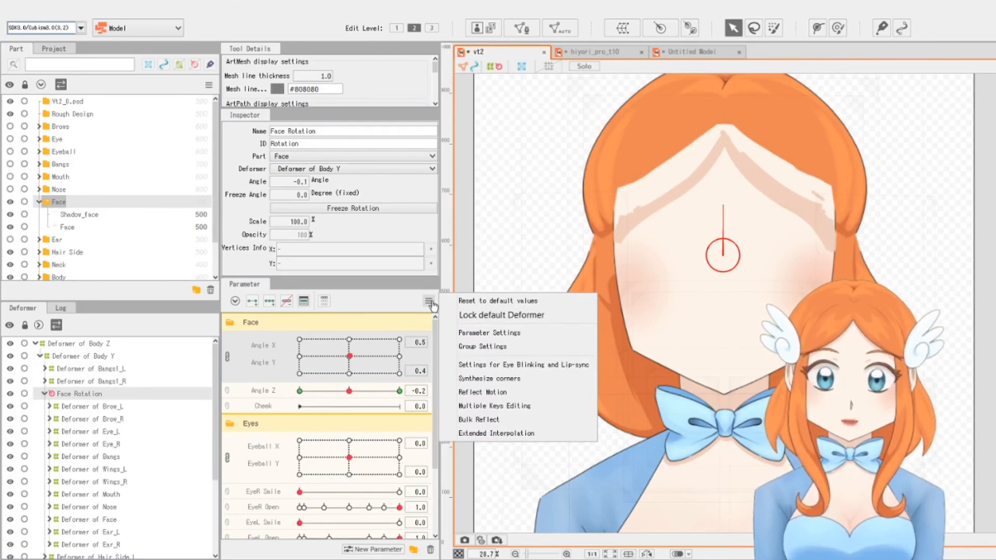
pyautogui.click(485, 382)
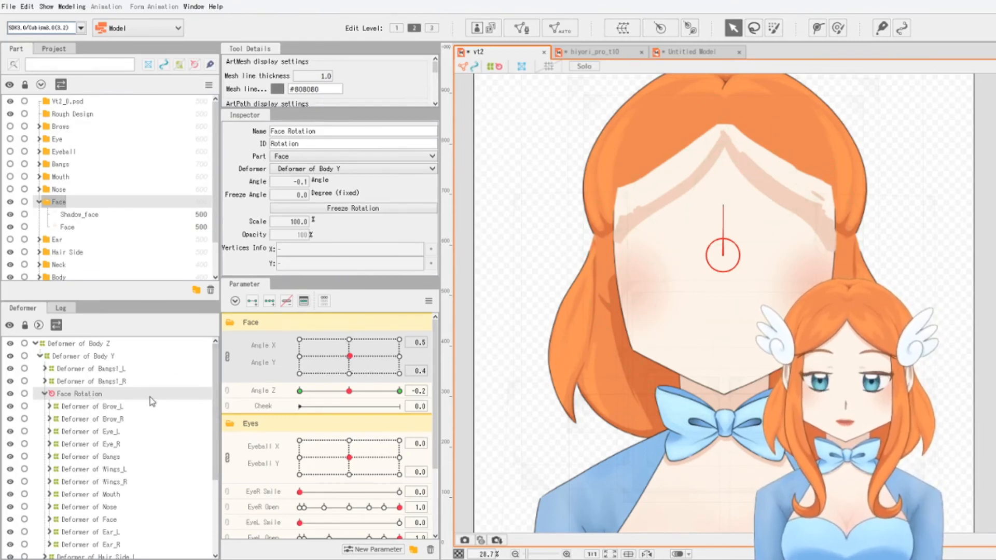
pyautogui.scroll(-3, 96, 431)
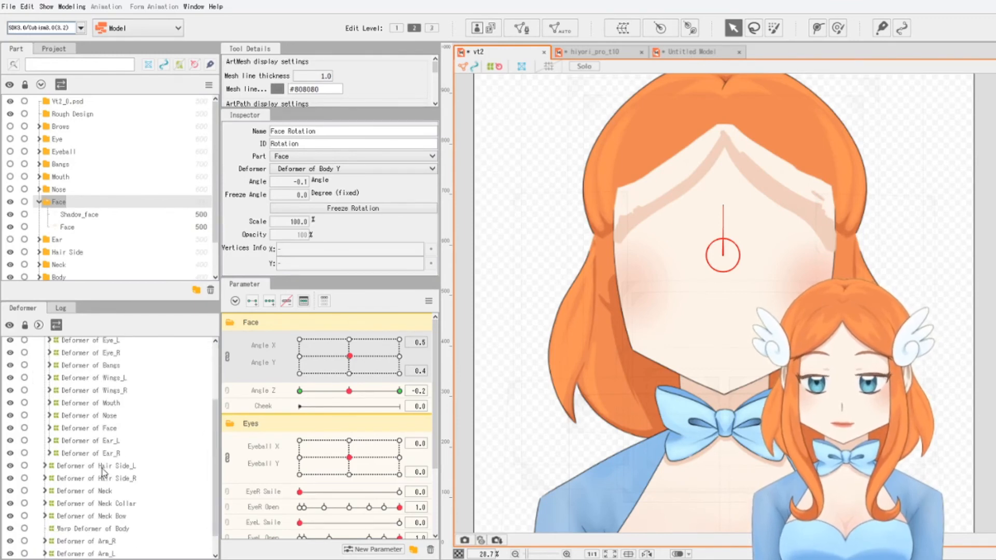
pyautogui.scroll(-1, 116, 480)
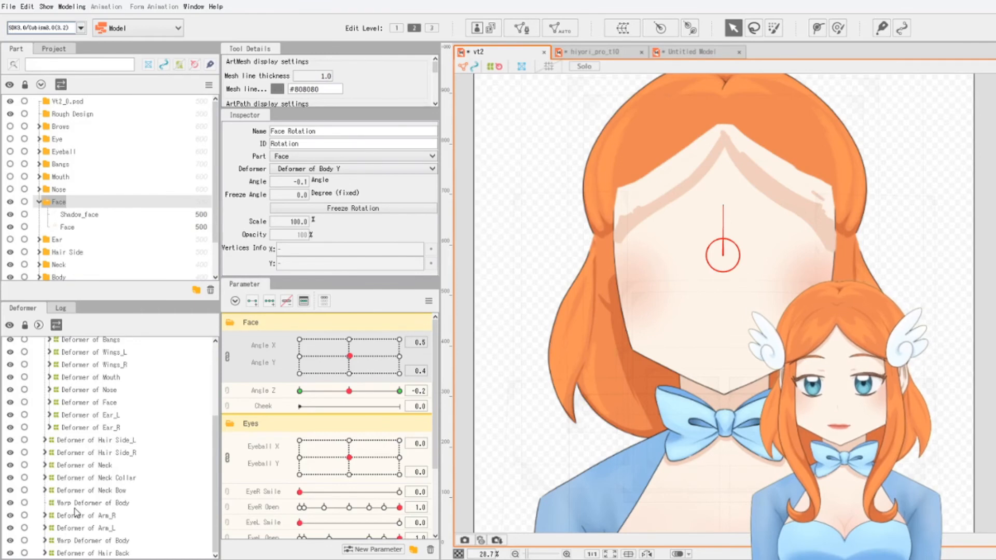
pyautogui.scroll(3, 99, 482)
pyautogui.click(85, 493)
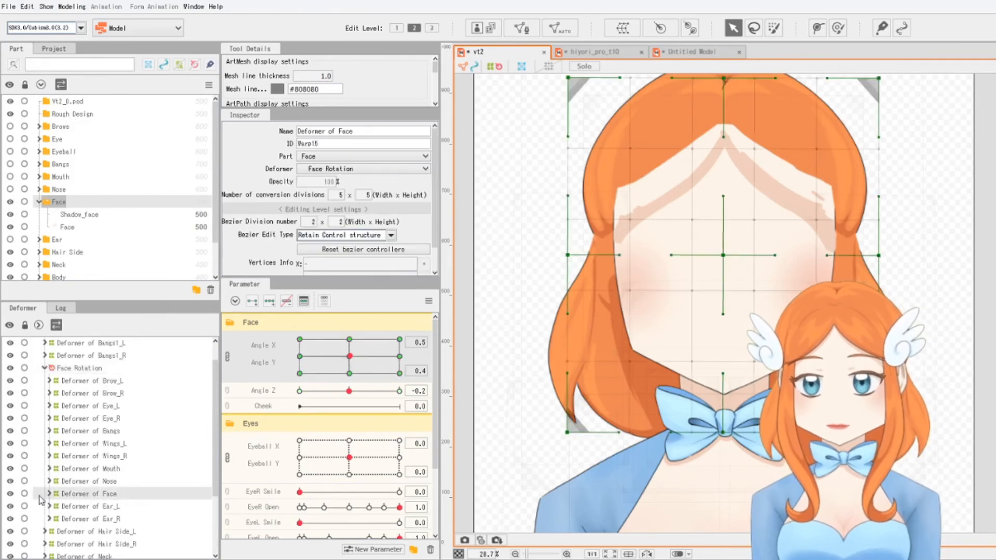
# Expand Deformer of Face and its nested Deformer of Shadow Face, and select the shadow deformer to inspect its keys
pyautogui.click(49, 494)
pyautogui.scroll(-2, 88, 503)
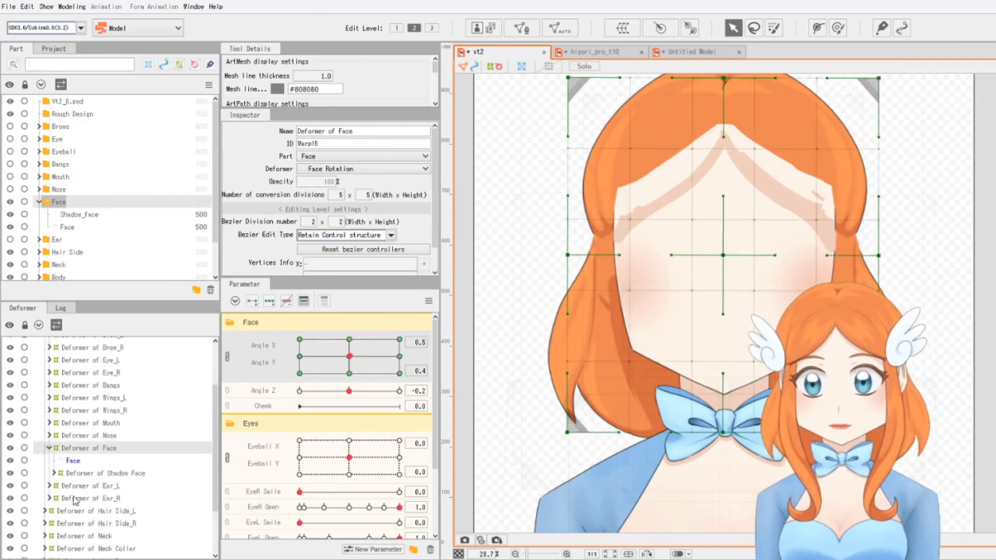
pyautogui.click(54, 474)
pyautogui.scroll(-2, 57, 480)
pyautogui.click(100, 429)
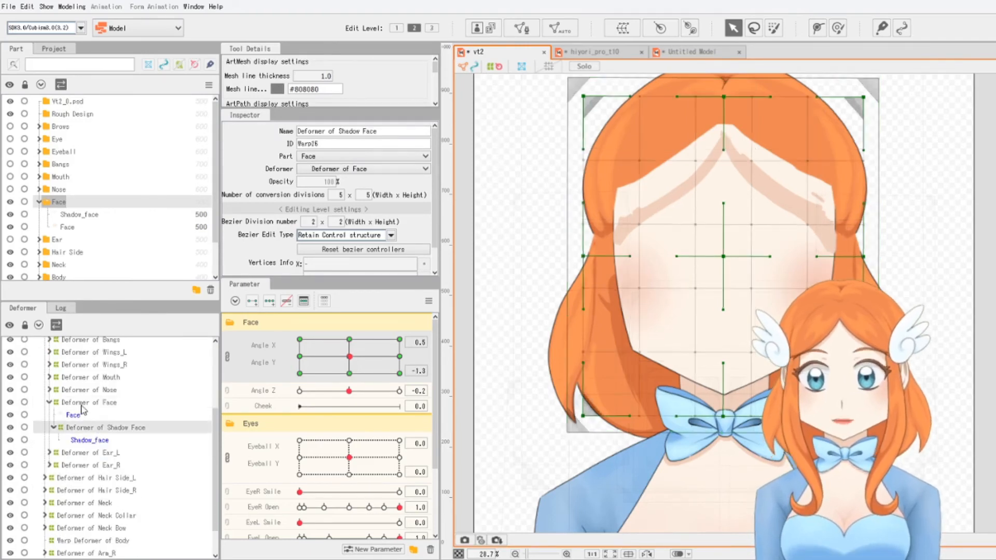
# Open Synthesize corners for Deformer of Face with Angle X and Angle Y as parameters, and view the target options
pyautogui.click(86, 403)
pyautogui.click(429, 301)
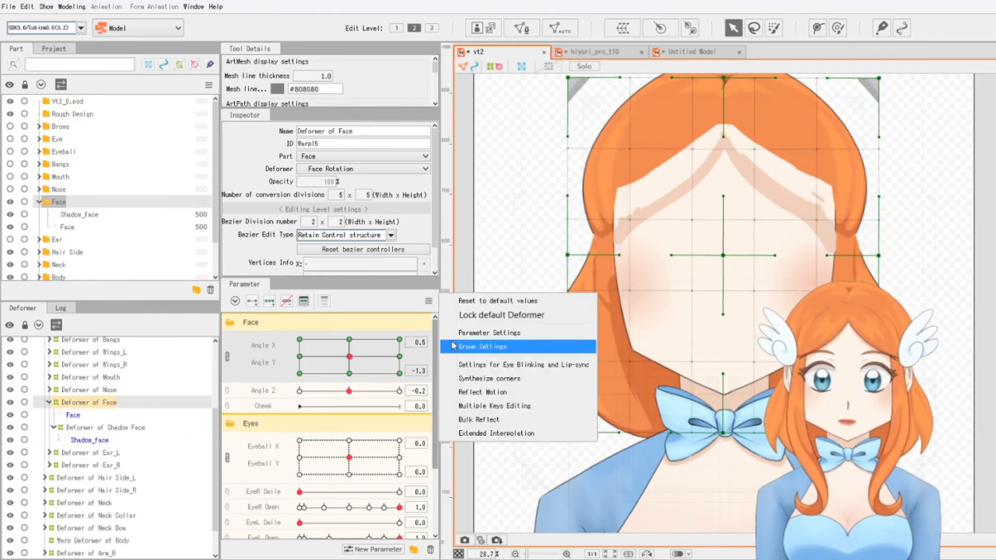
pyautogui.click(475, 378)
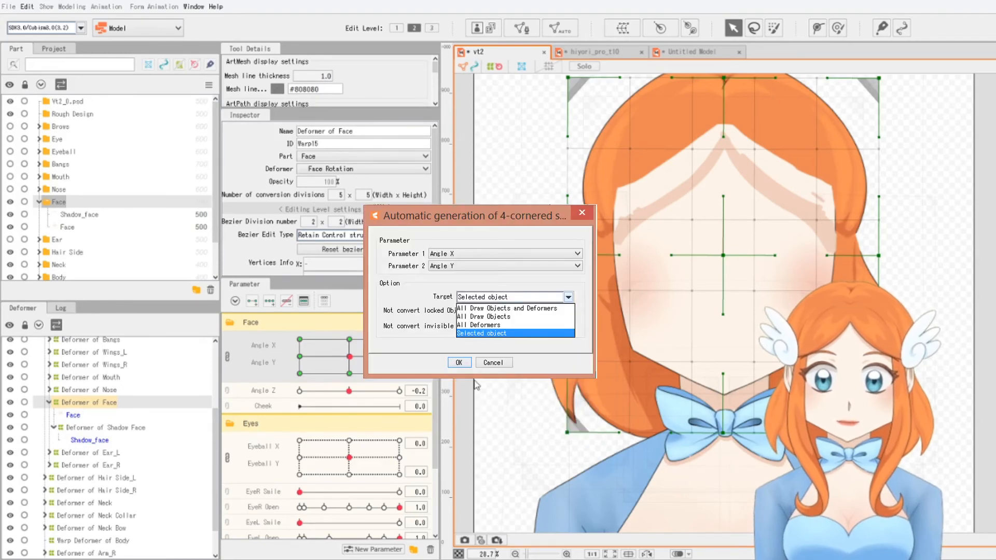
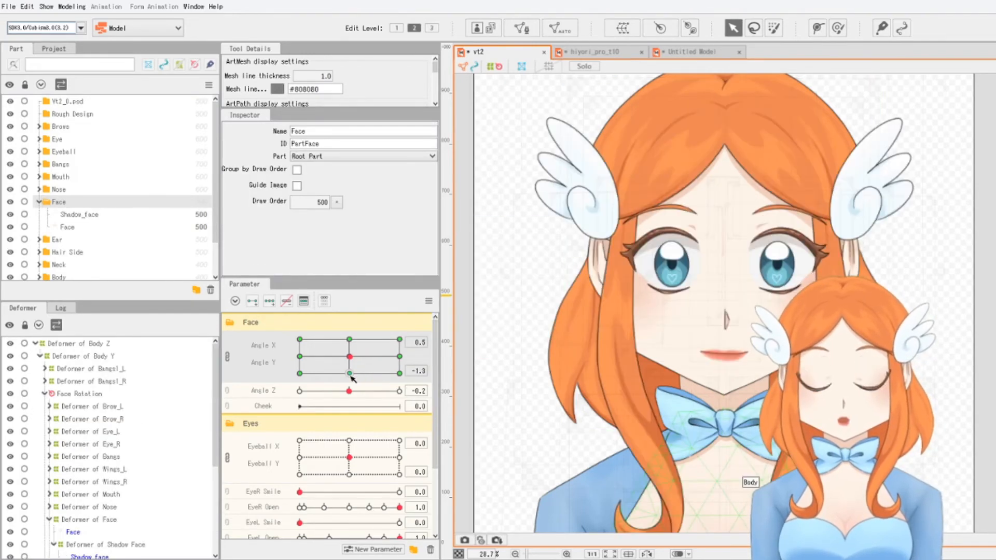
# Preview the full head and eye movement using the combined Angle X/Y and Eyeball X/Y controls, and browse the remaining parameter groups
pyautogui.moveTo(350, 357)
pyautogui.mouseDown()
pyautogui.moveTo(415, 358)
pyautogui.moveTo(350, 356)
pyautogui.mouseUp()
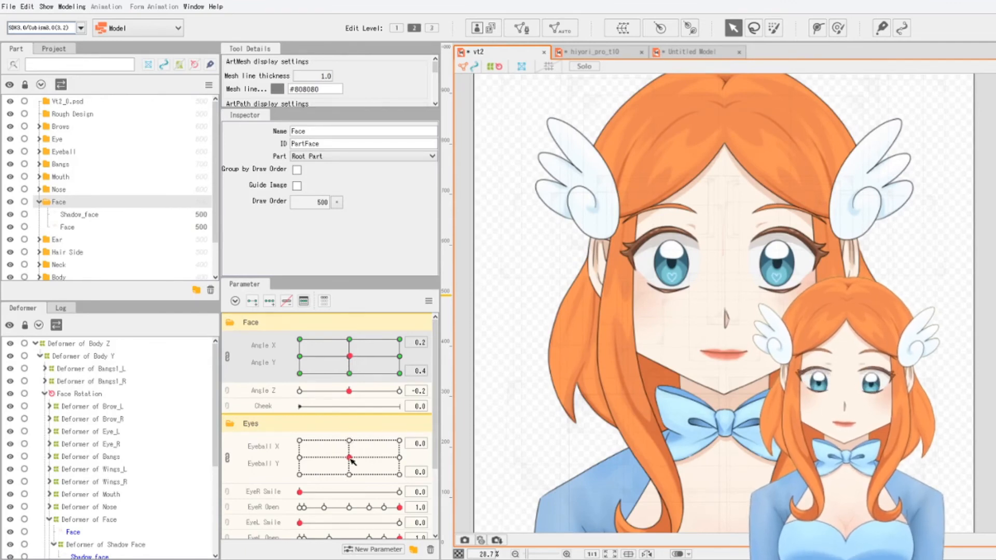
pyautogui.moveTo(350, 459); pyautogui.dragTo(348, 457)
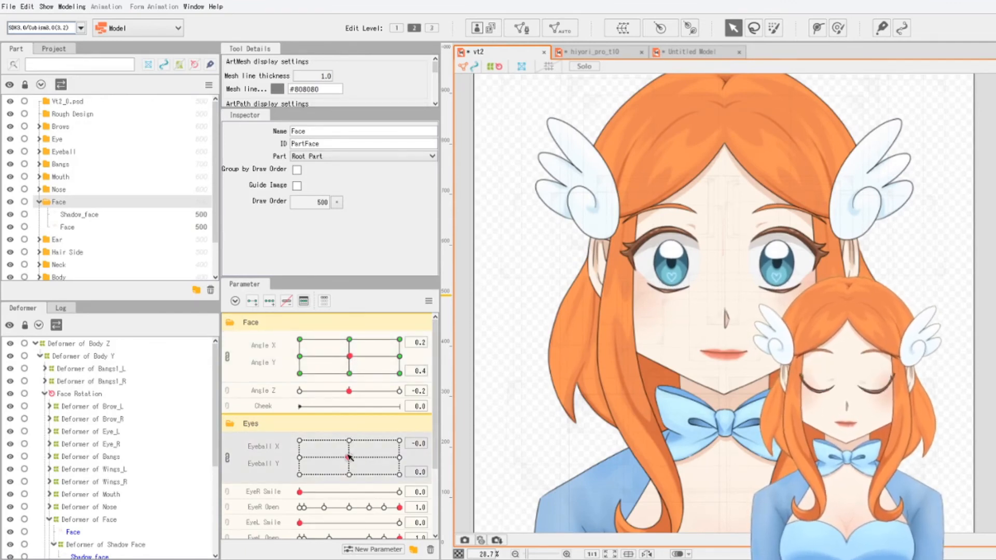
pyautogui.scroll(-3, 356, 464)
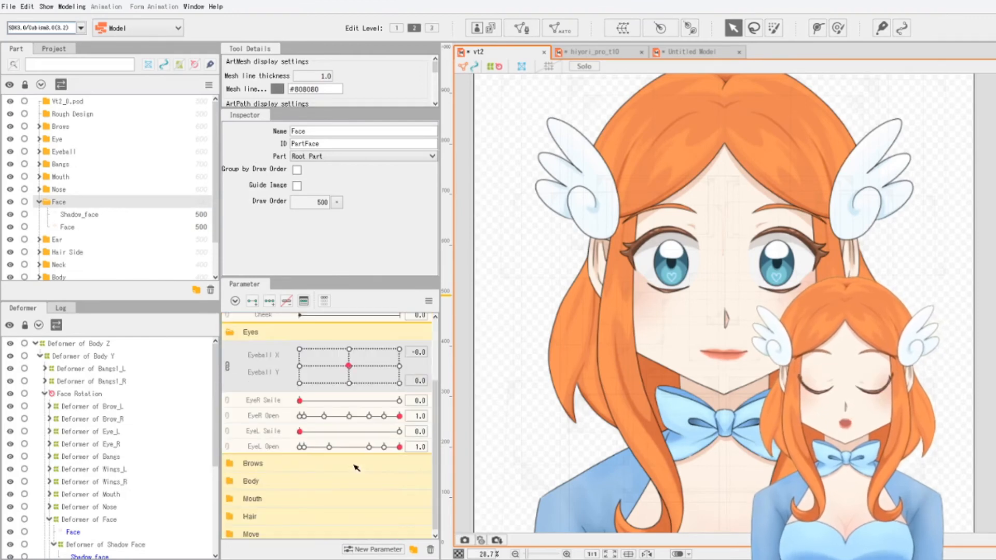
# Preview the hair motion by varying Hair Move Side, Hair Move Back and the combined Hair Move Front L/L2 parameters
pyautogui.scroll(-1, 317, 467)
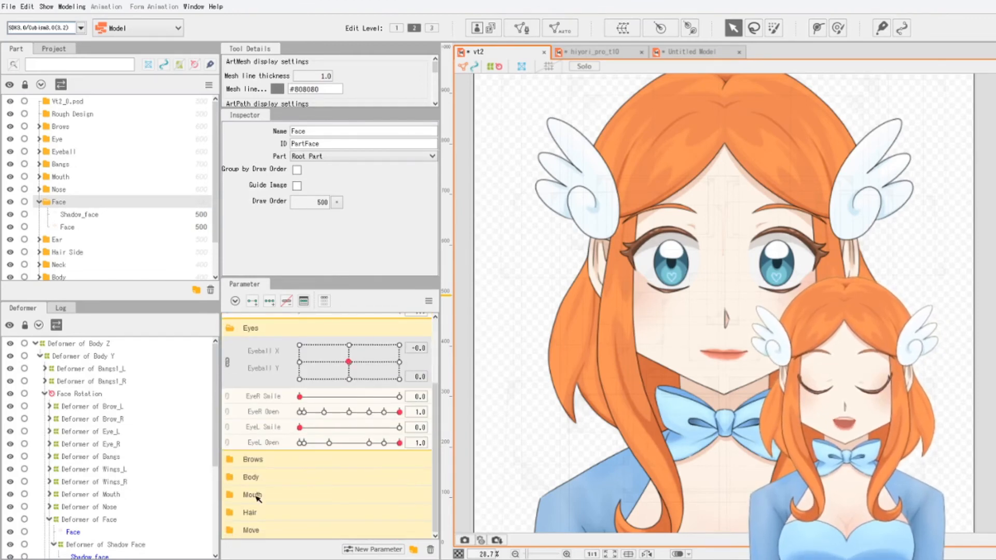
pyautogui.scroll(2, 310, 440)
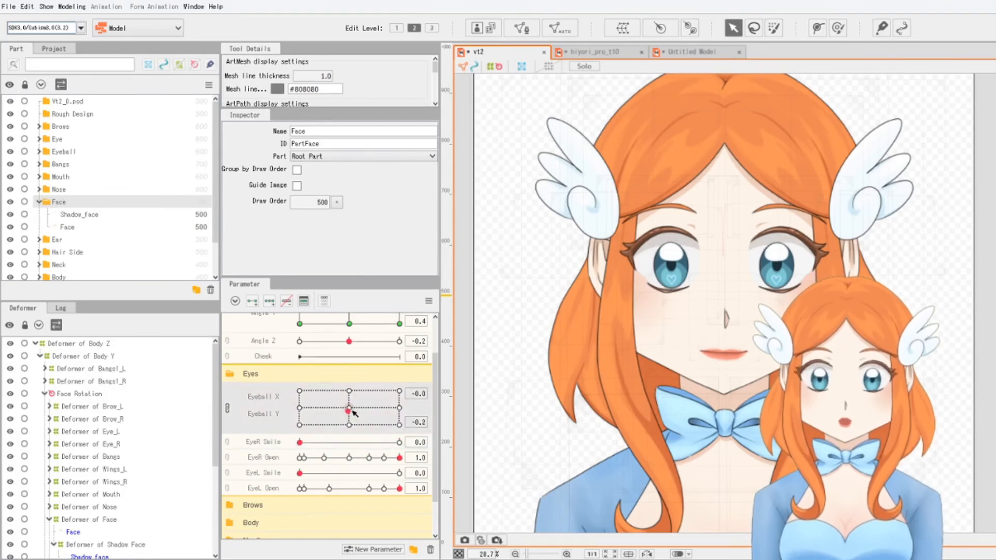
pyautogui.scroll(-5, 349, 406)
pyautogui.moveTo(300, 447); pyautogui.dragTo(347, 446)
pyautogui.moveTo(349, 514)
pyautogui.mouseDown()
pyautogui.moveTo(341, 523)
pyautogui.moveTo(390, 525)
pyautogui.moveTo(355, 518)
pyautogui.moveTo(351, 506)
pyautogui.mouseUp()
pyautogui.moveTo(348, 448)
pyautogui.mouseDown()
pyautogui.moveTo(334, 447)
pyautogui.moveTo(348, 446)
pyautogui.mouseUp()
pyautogui.moveTo(478, 400); pyautogui.dragTo(467, 379)
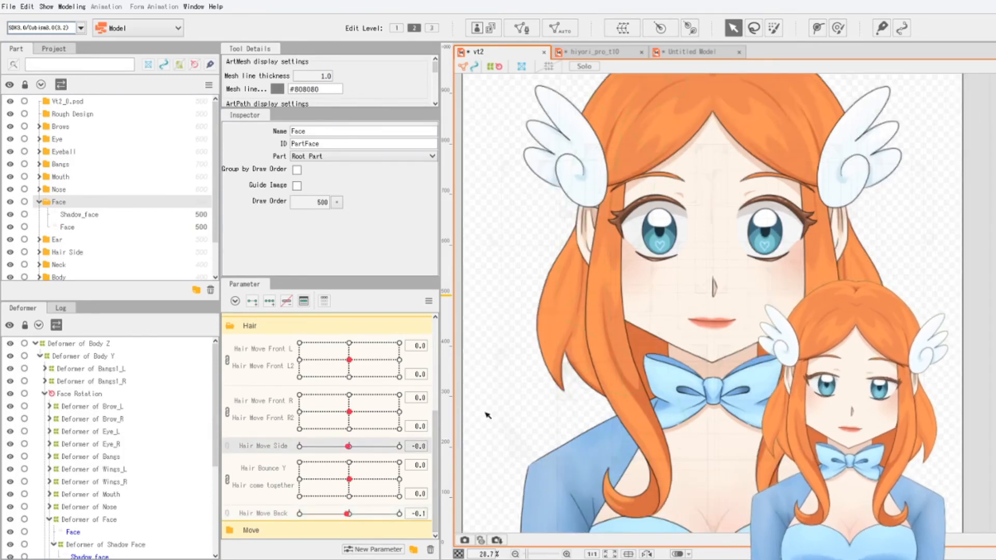
pyautogui.click(351, 362)
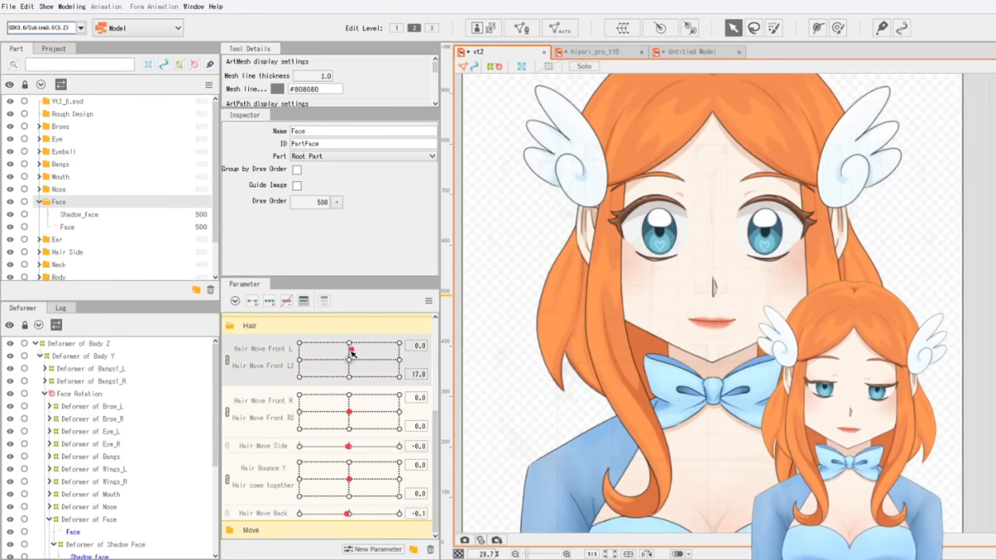
pyautogui.moveTo(349, 357)
pyautogui.mouseDown()
pyautogui.moveTo(345, 365)
pyautogui.moveTo(358, 367)
pyautogui.moveTo(350, 359)
pyautogui.mouseUp()
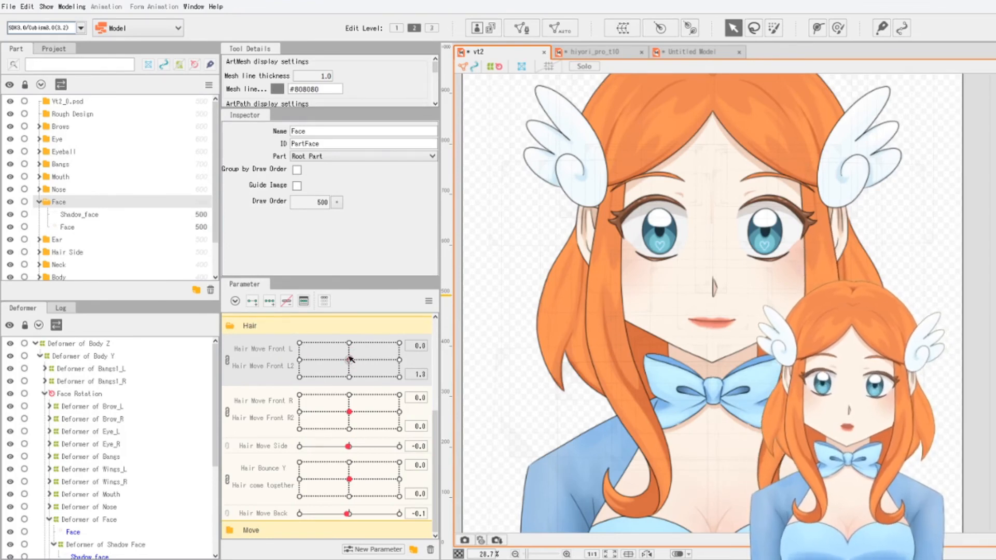
pyautogui.moveTo(348, 446)
pyautogui.mouseDown()
pyautogui.moveTo(358, 458)
pyautogui.moveTo(349, 447)
pyautogui.moveTo(387, 449)
pyautogui.moveTo(351, 454)
pyautogui.mouseUp()
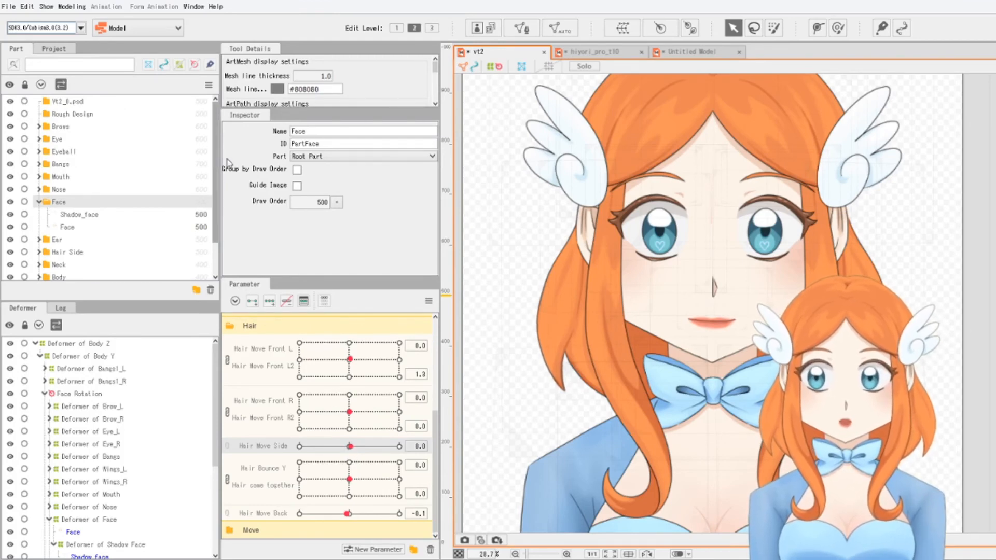
# Switch to the Untitled Model document and set its target version to SDK3.0/Cubism3.0(3.2)
pyautogui.scroll(-1, 222, 153)
pyautogui.scroll(1, 222, 153)
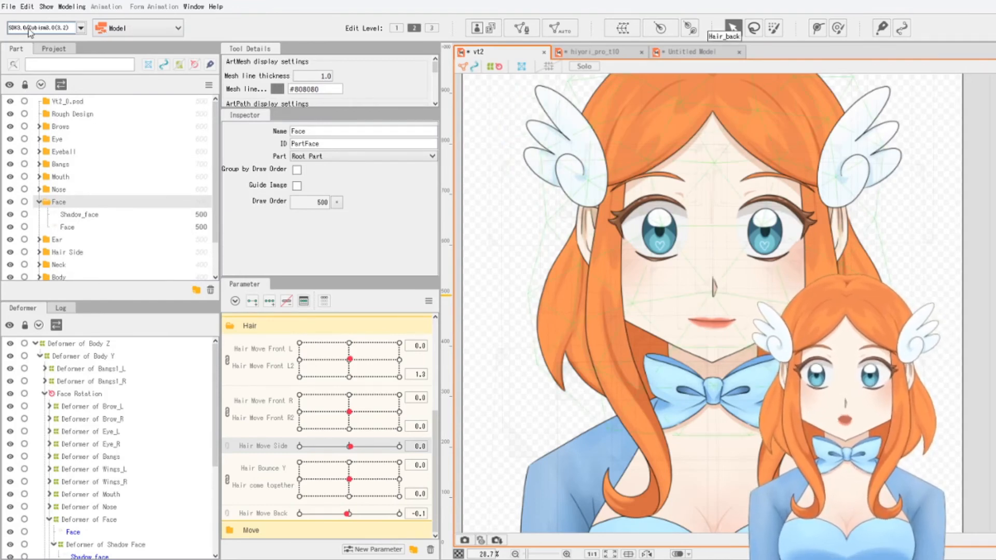
pyautogui.click(74, 28)
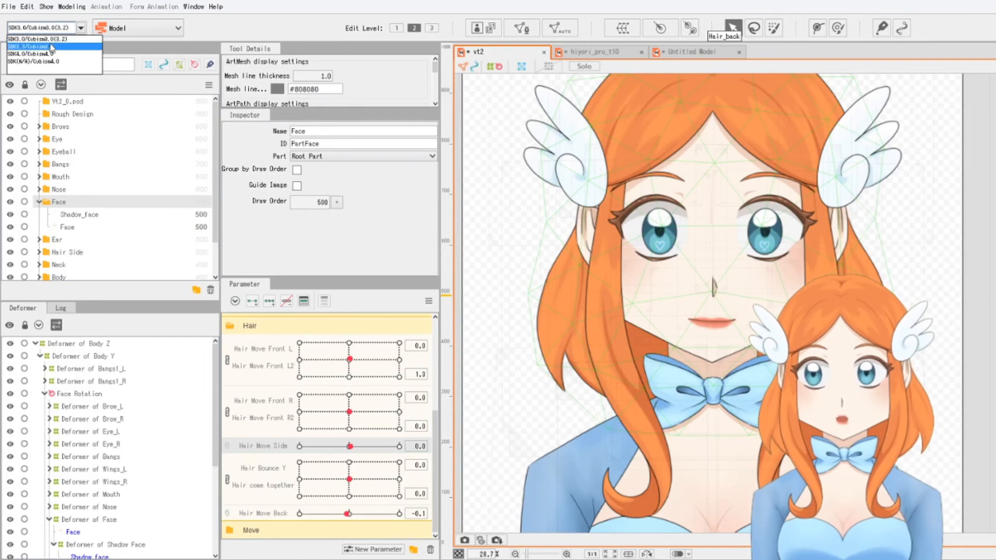
pyautogui.click(67, 25)
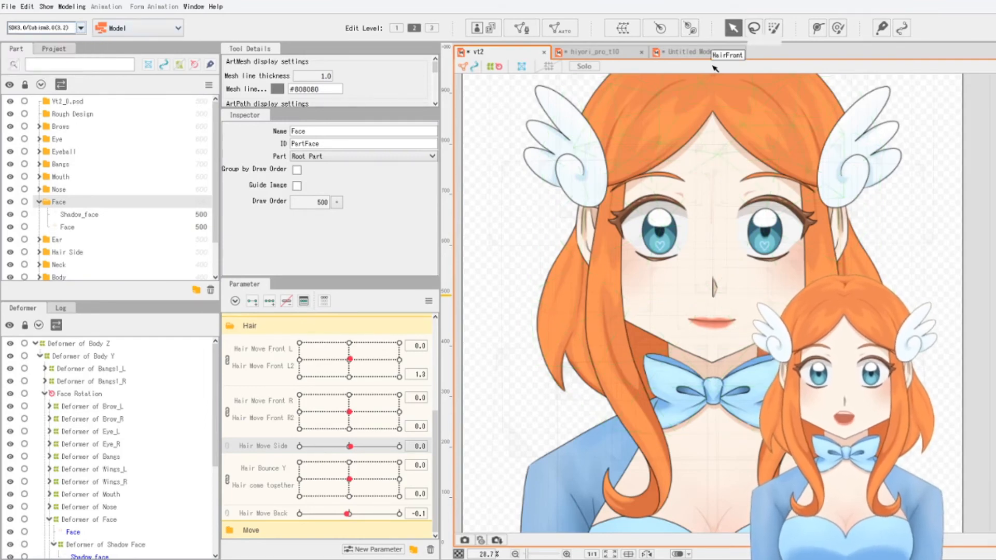
pyautogui.click(690, 52)
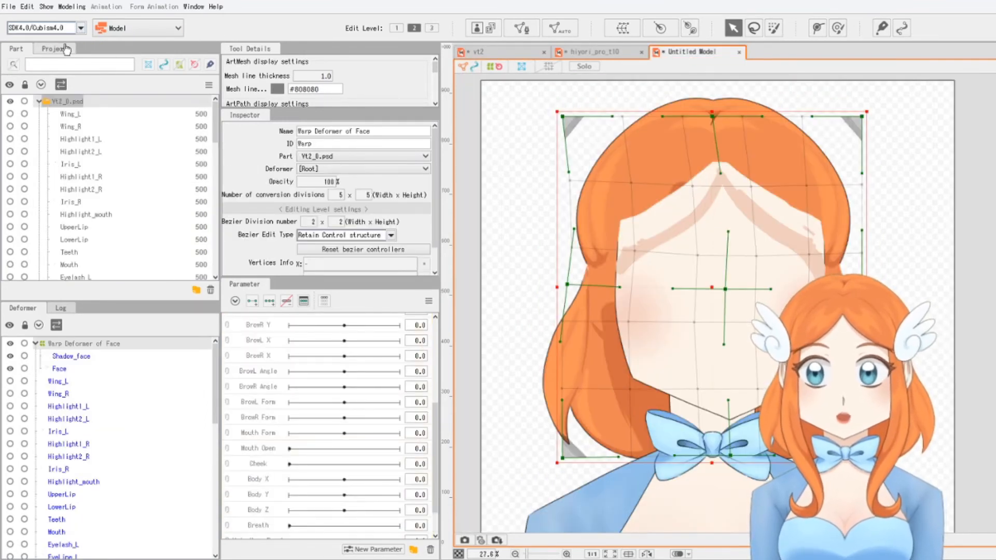
pyautogui.click(74, 31)
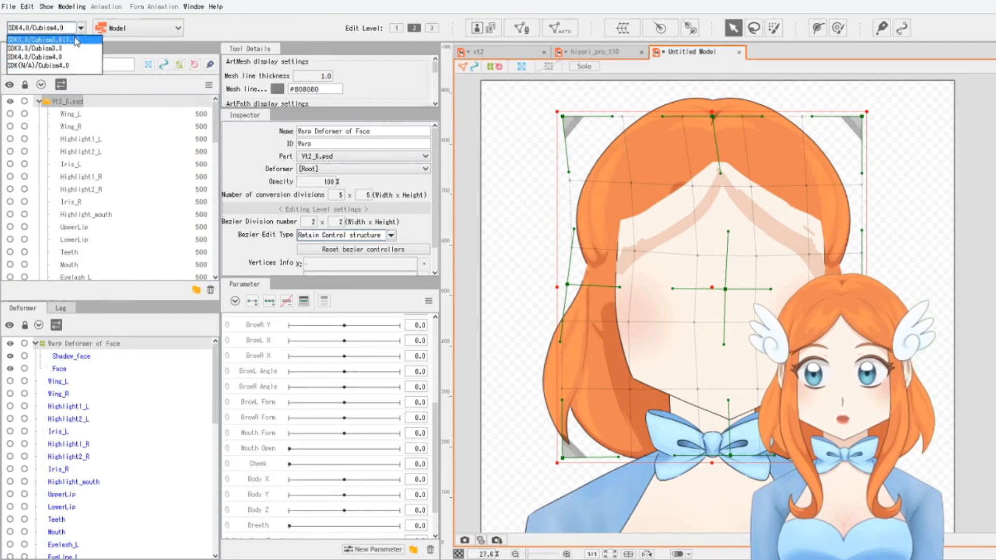
pyautogui.click(77, 41)
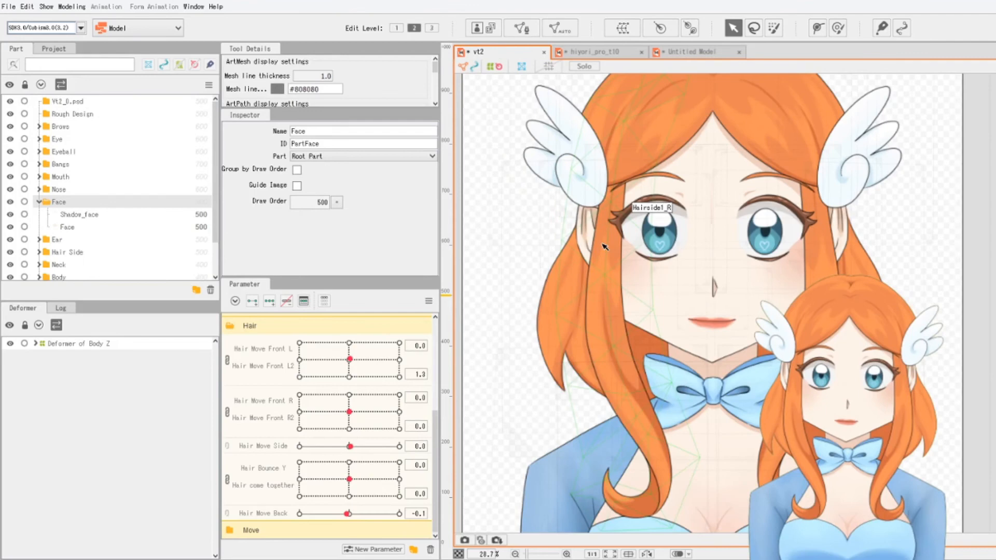
# Open the Physics/Scene Blending settings of the vt2 model and vary Angle X to preview the physics motion
pyautogui.scroll(-2, 605, 247)
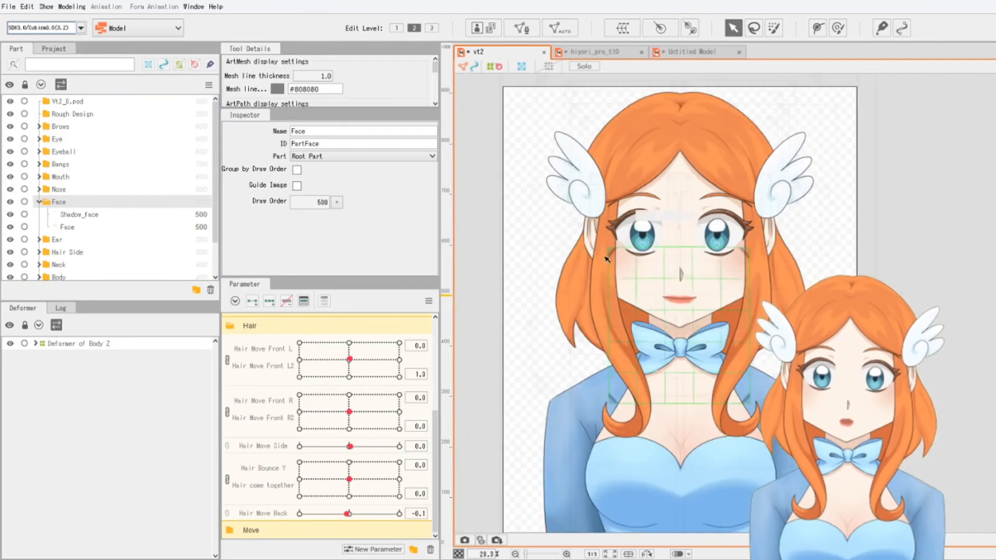
pyautogui.click(9, 7)
pyautogui.moveTo(25, 10)
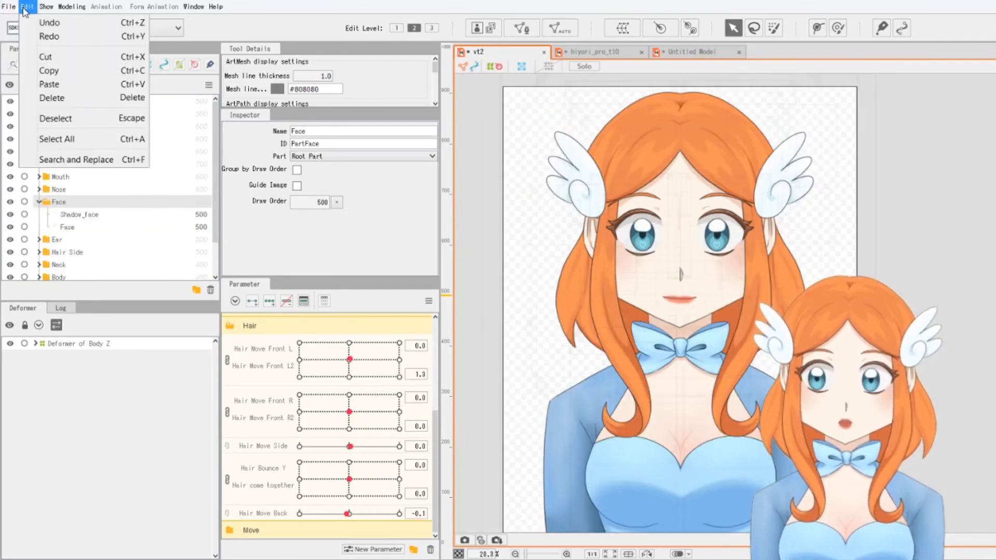
pyautogui.moveTo(66, 11)
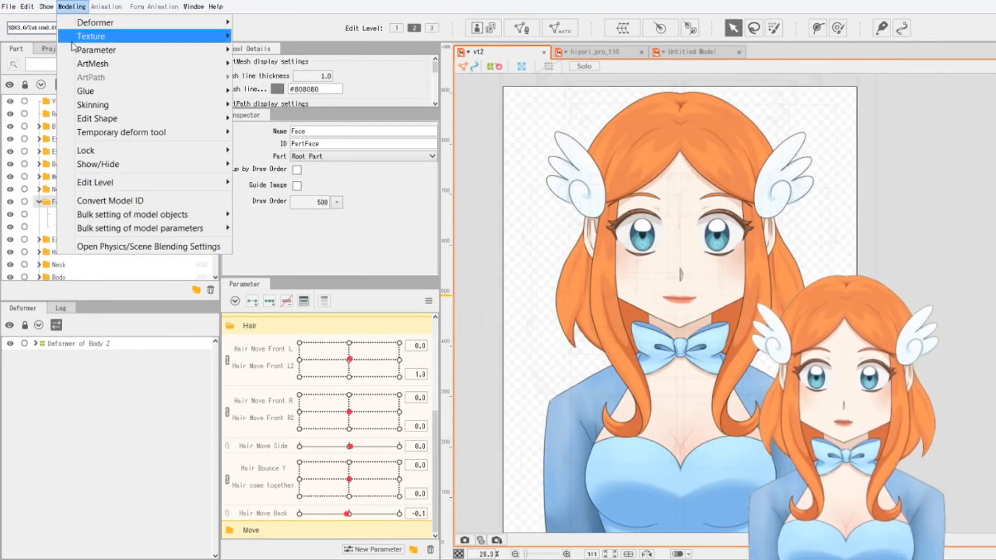
pyautogui.click(147, 248)
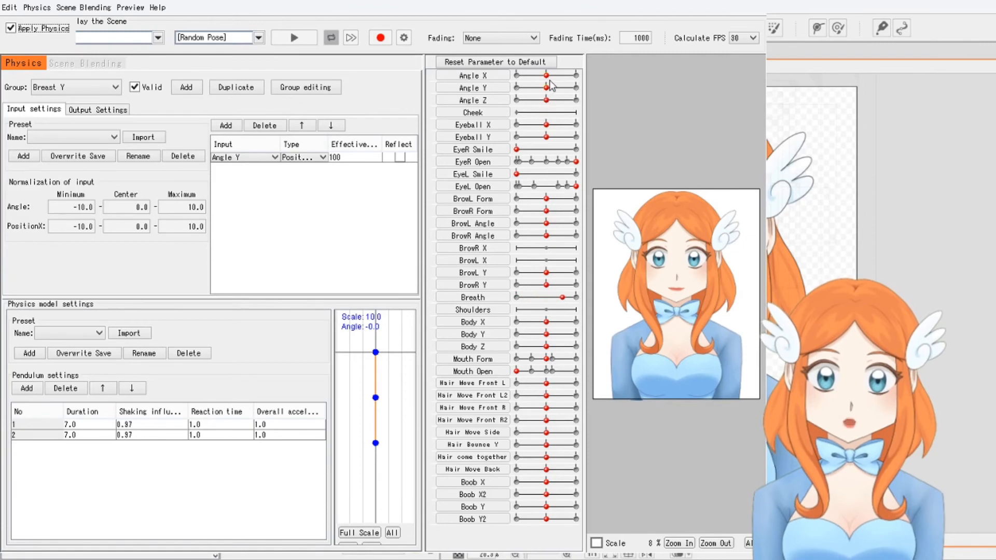
pyautogui.moveTo(546, 75)
pyautogui.mouseDown()
pyautogui.moveTo(569, 76)
pyautogui.moveTo(515, 77)
pyautogui.moveTo(552, 69)
pyautogui.moveTo(512, 81)
pyautogui.moveTo(584, 77)
pyautogui.moveTo(517, 90)
pyautogui.moveTo(572, 89)
pyautogui.moveTo(512, 96)
pyautogui.moveTo(548, 79)
pyautogui.moveTo(540, 88)
pyautogui.moveTo(553, 88)
pyautogui.moveTo(541, 93)
pyautogui.mouseUp()
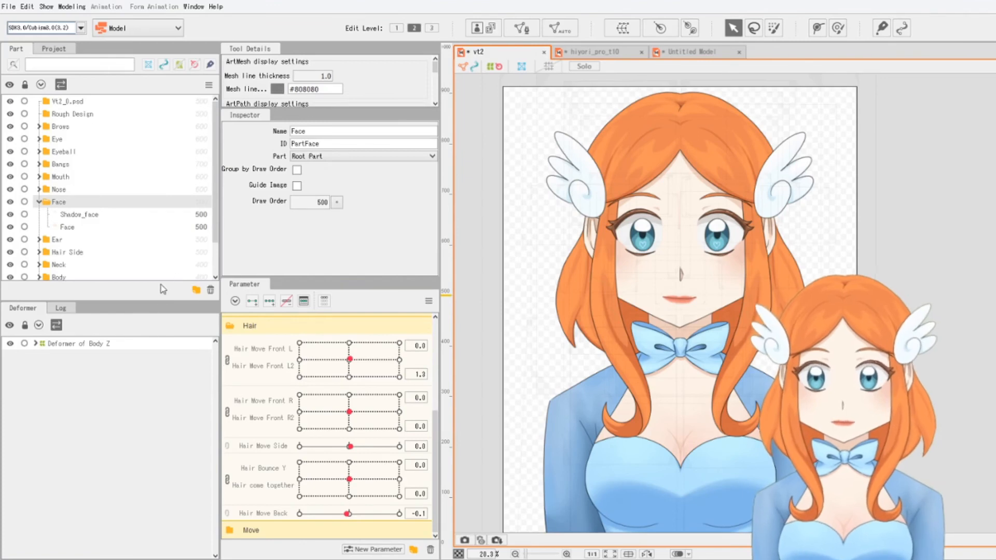
# Expand the Body parameter group and the Body Z and Body Y deformers, and select the Bow and Collar meshes to inspect their keys
pyautogui.scroll(3, 284, 351)
pyautogui.click(231, 379)
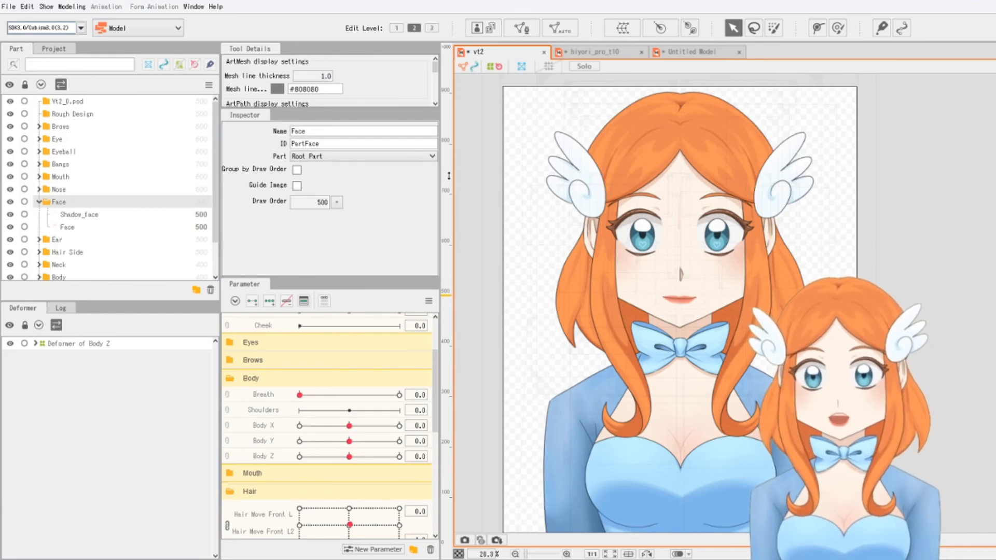
pyautogui.click(36, 344)
pyautogui.click(40, 356)
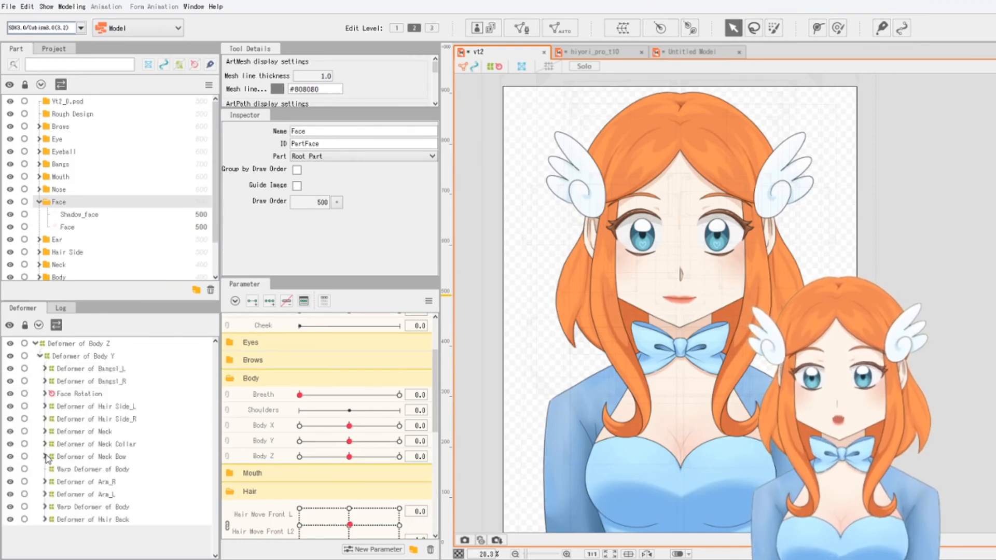
pyautogui.click(45, 456)
pyautogui.click(67, 470)
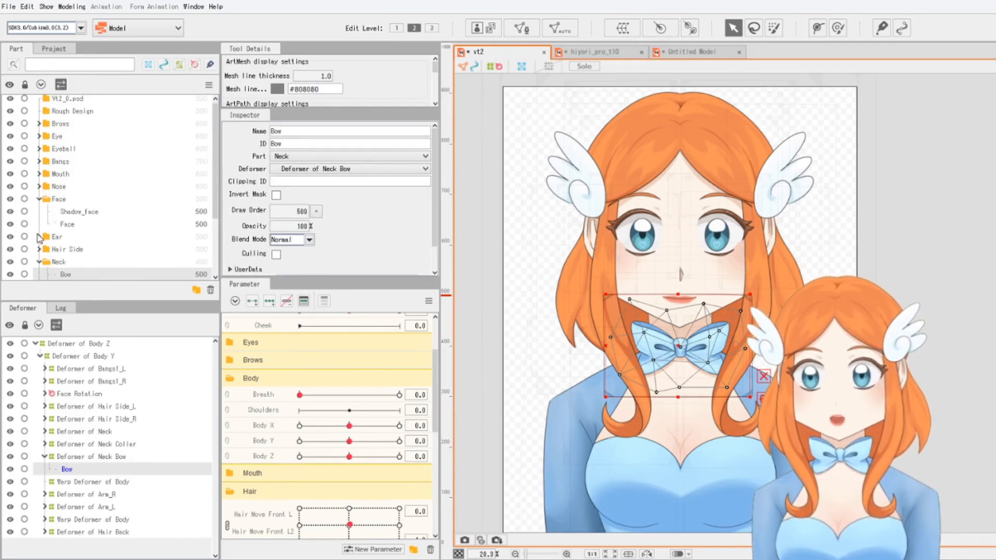
pyautogui.scroll(1, 47, 177)
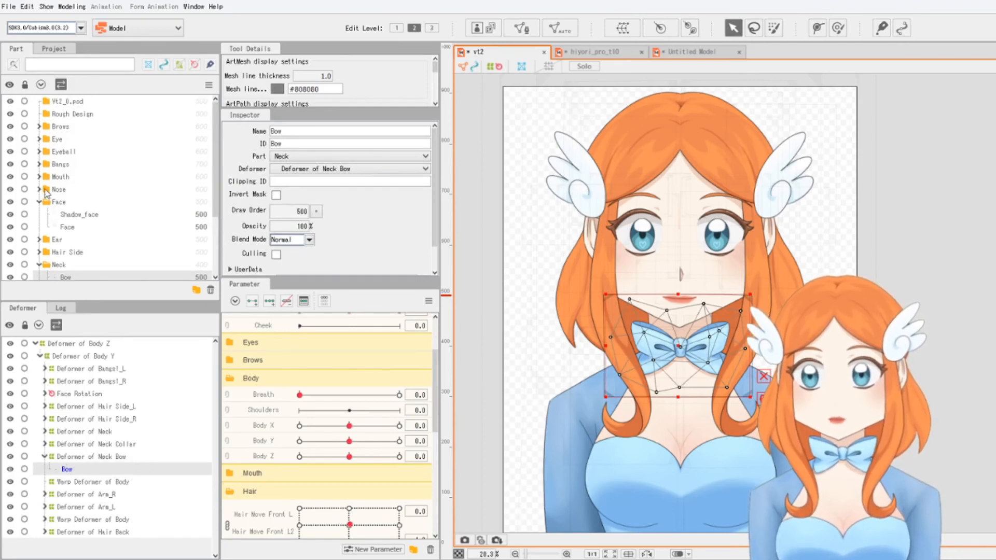
pyautogui.scroll(-3, 46, 193)
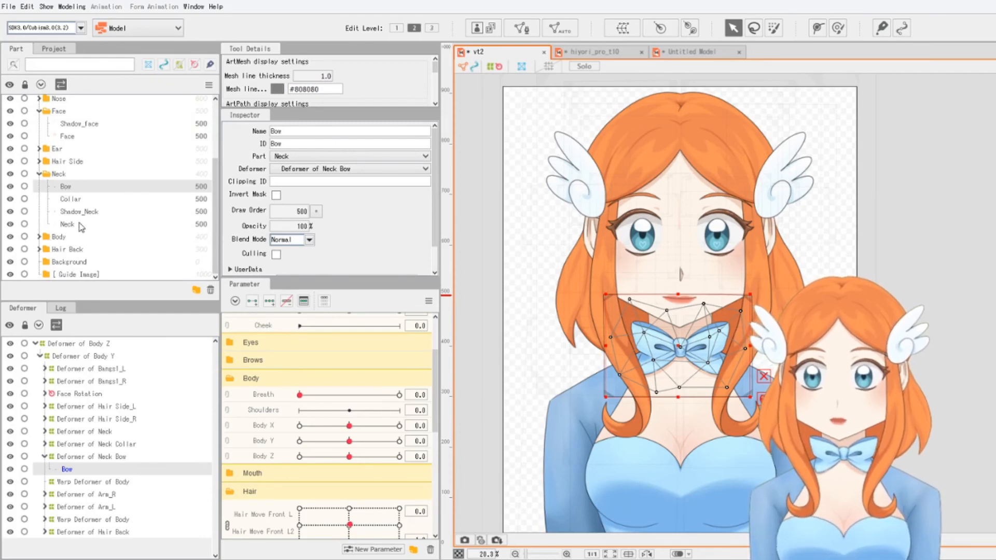
pyautogui.click(73, 200)
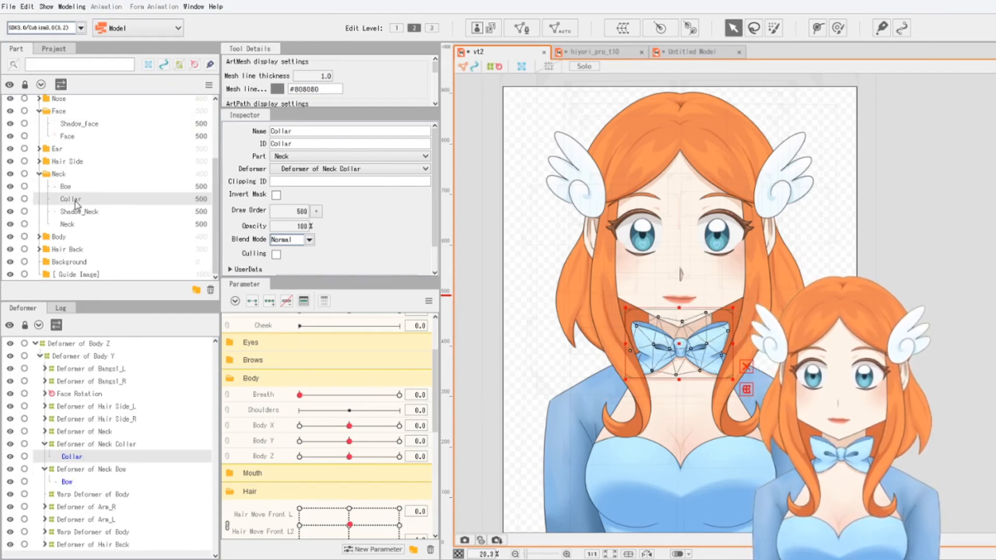
# Select the Warp Deformer of Body, preview Breath between 0.0 and 1.0, and inspect the Arm_L and Arm_R deformers
pyautogui.click(59, 237)
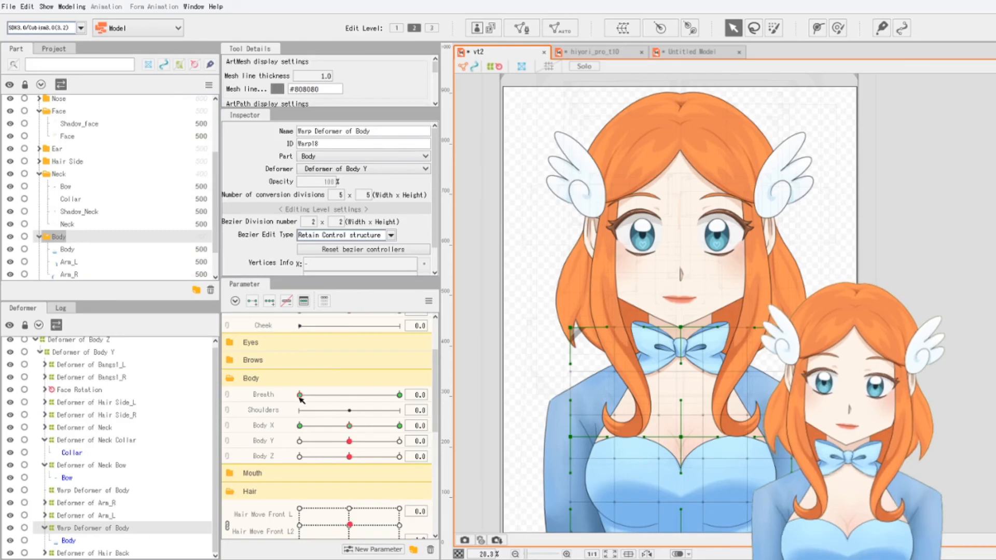
pyautogui.moveTo(301, 397); pyautogui.dragTo(377, 395)
pyautogui.moveTo(301, 396)
pyautogui.mouseDown()
pyautogui.moveTo(413, 395)
pyautogui.moveTo(271, 396)
pyautogui.mouseUp()
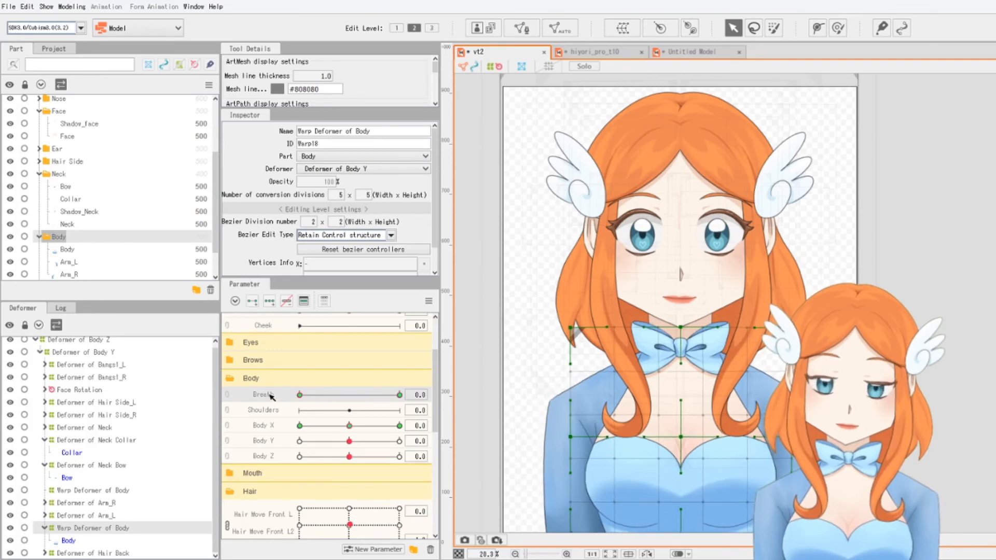
pyautogui.click(399, 395)
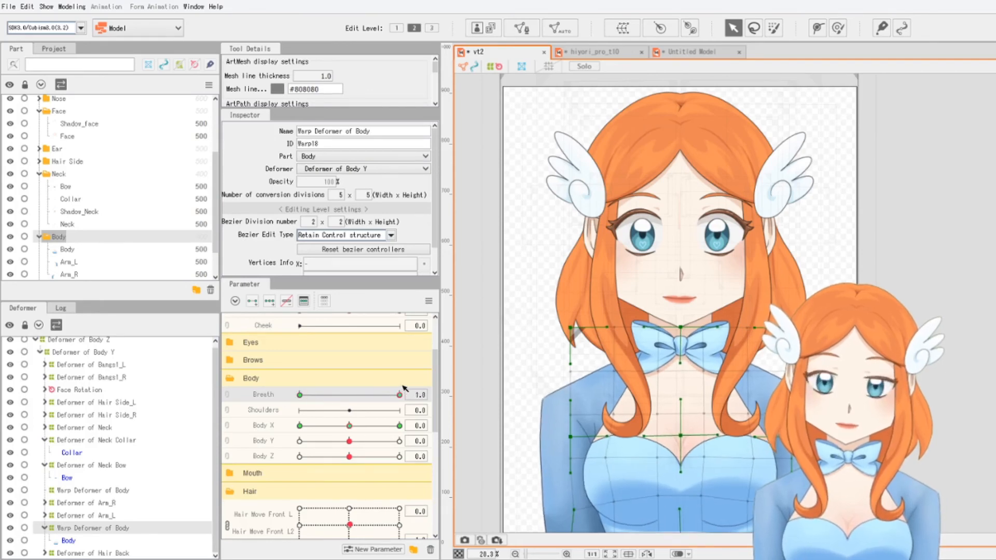
pyautogui.click(88, 516)
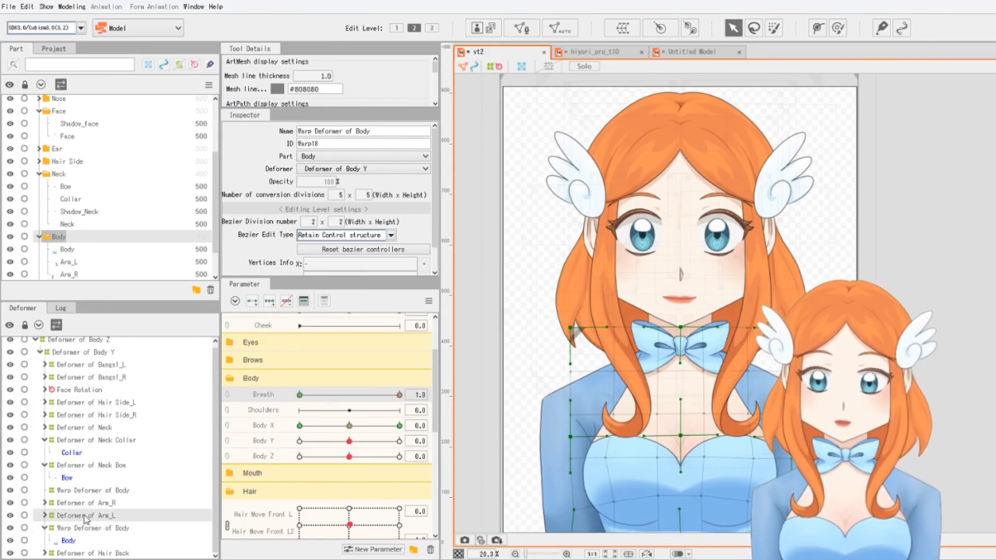
pyautogui.click(108, 502)
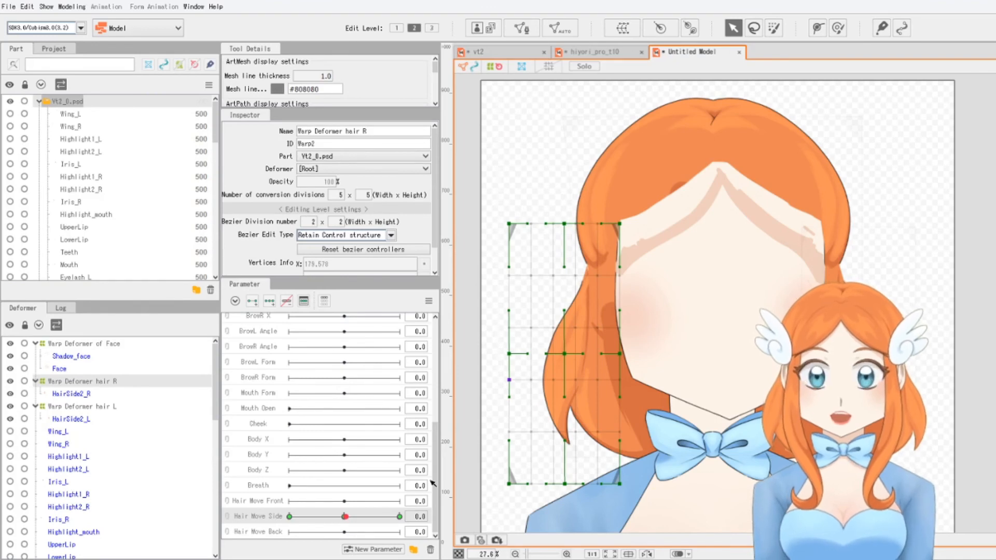
# Return Hair Move Side to 0.0 in the Untitled Model and open its Physics/Scene Blending settings
pyautogui.moveTo(345, 517)
pyautogui.mouseDown()
pyautogui.moveTo(371, 515)
pyautogui.moveTo(346, 517)
pyautogui.mouseUp()
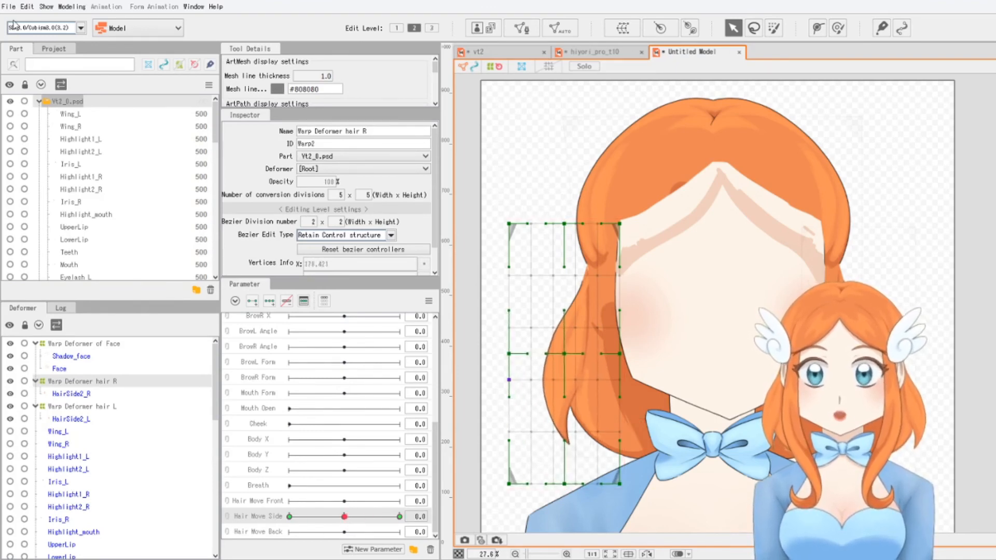
pyautogui.click(27, 6)
pyautogui.click(69, 8)
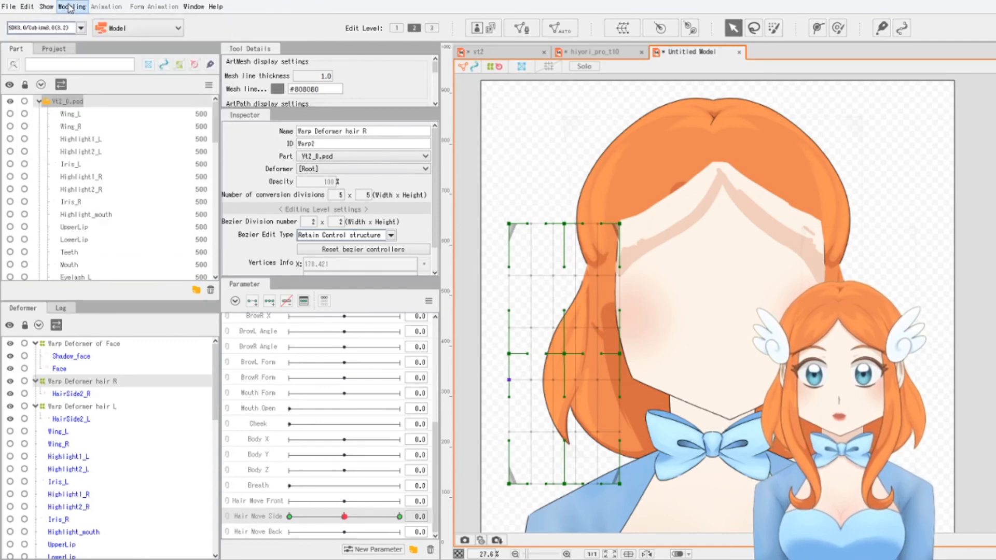
pyautogui.click(69, 7)
pyautogui.click(303, 536)
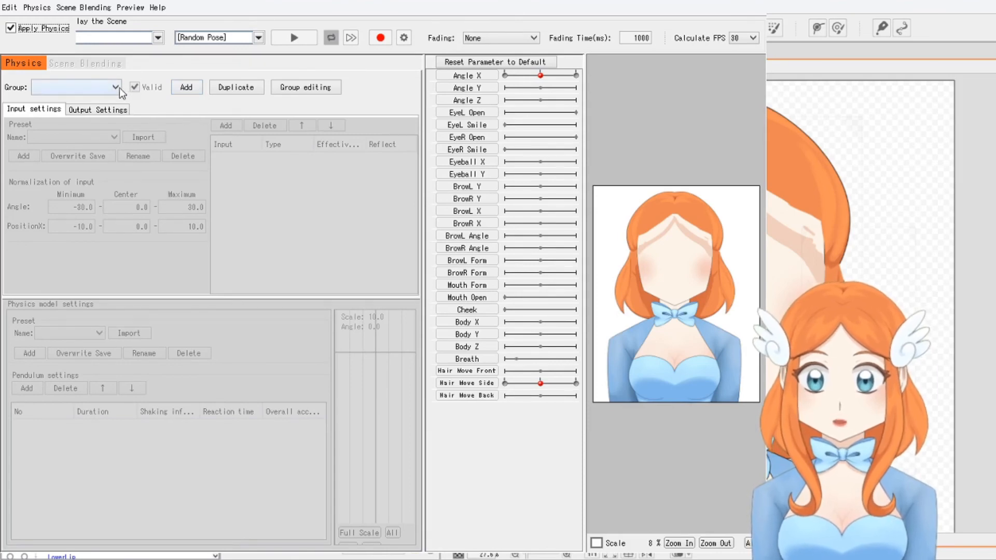
# Add a physics group named Hair without any input or physics model preset
pyautogui.click(191, 88)
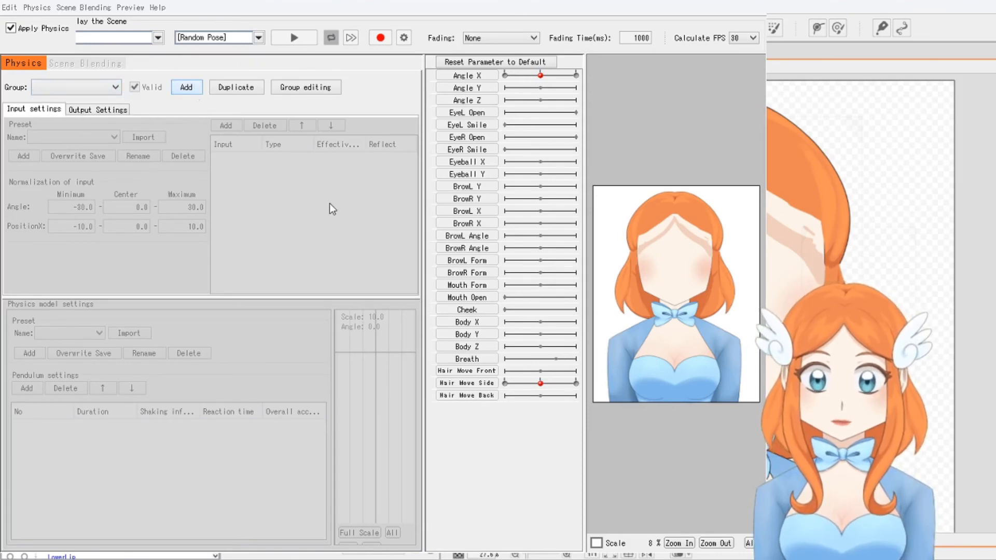
pyautogui.write('Hair')
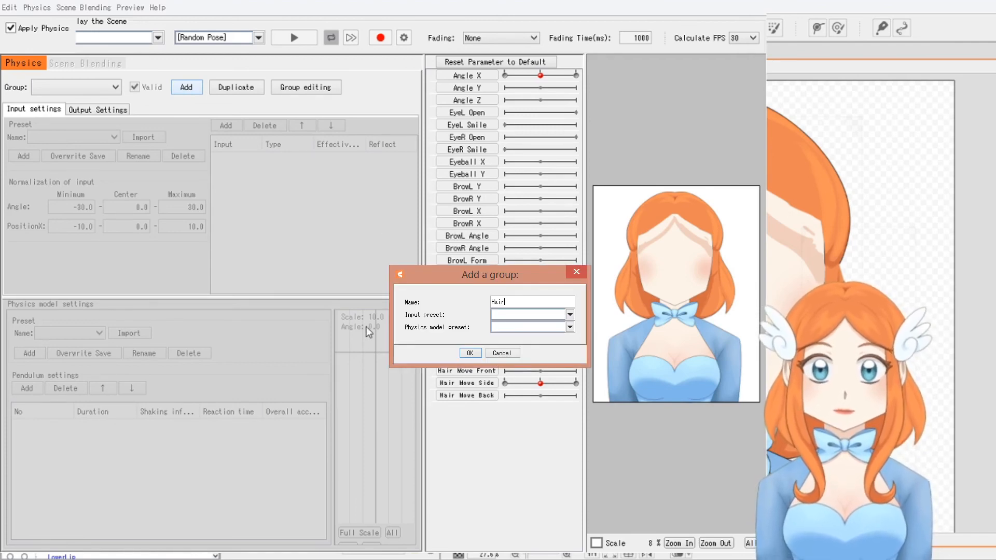
pyautogui.press('Return')
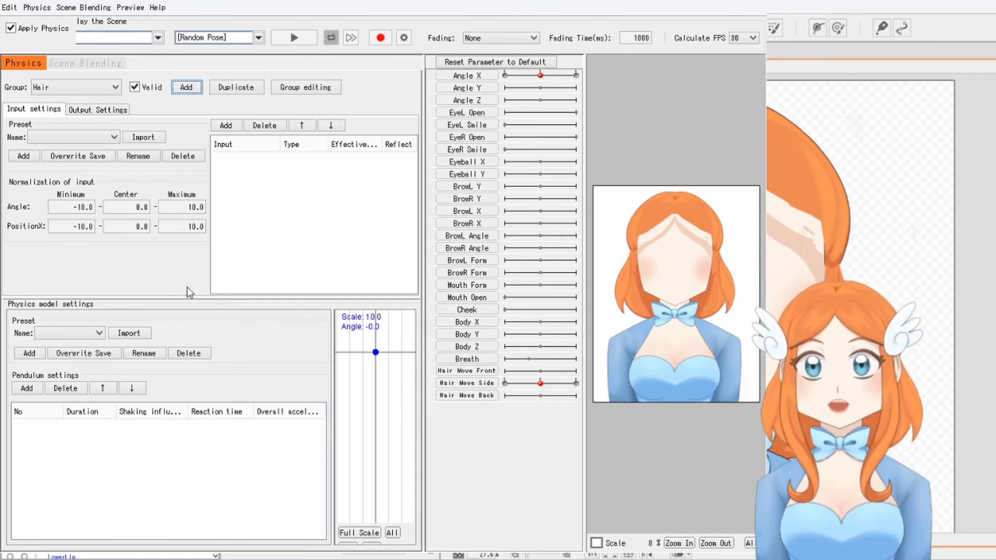
# Add Angle X as the input parameter of the Hair physics group and set its effectiveness to 100
pyautogui.click(226, 125)
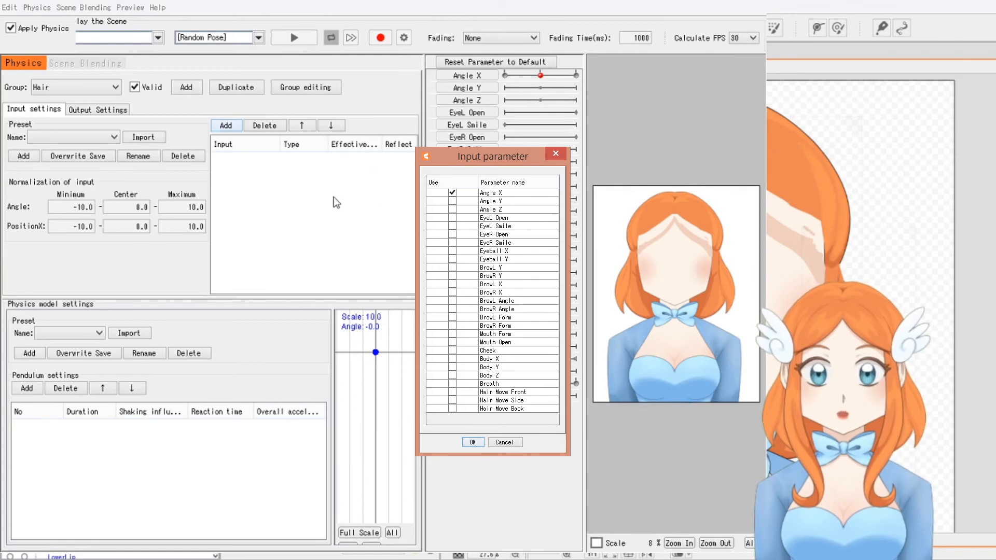
pyautogui.press('Return')
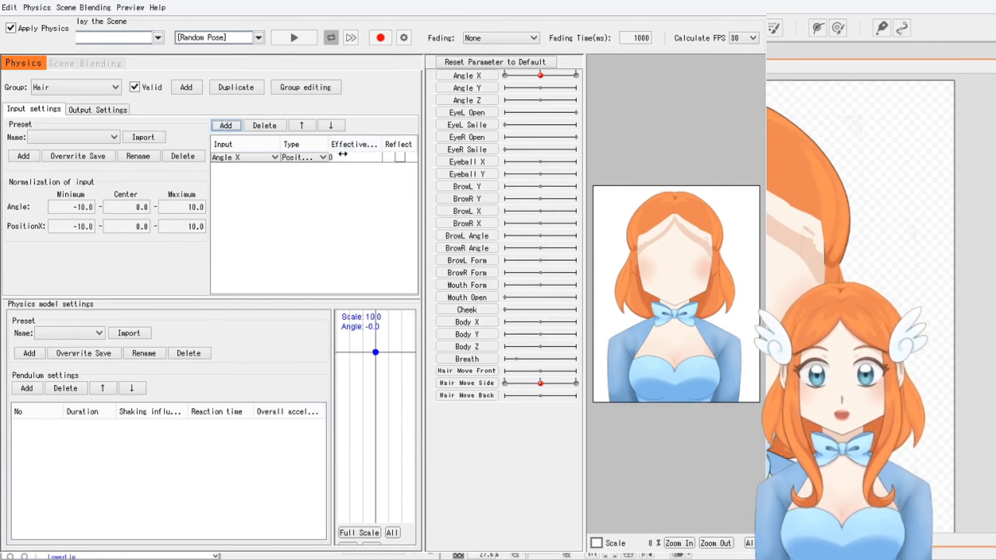
pyautogui.doubleClick(346, 157)
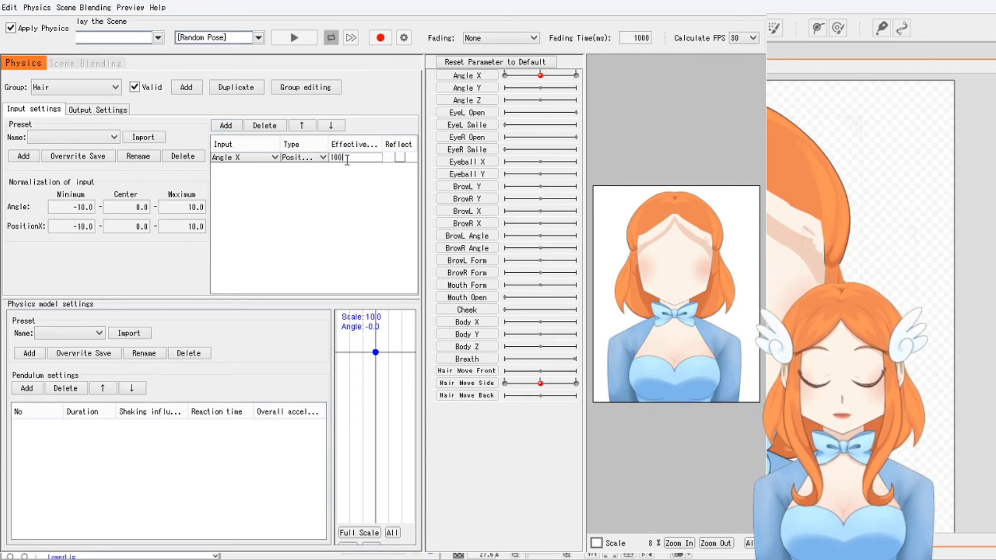
pyautogui.press('Return')
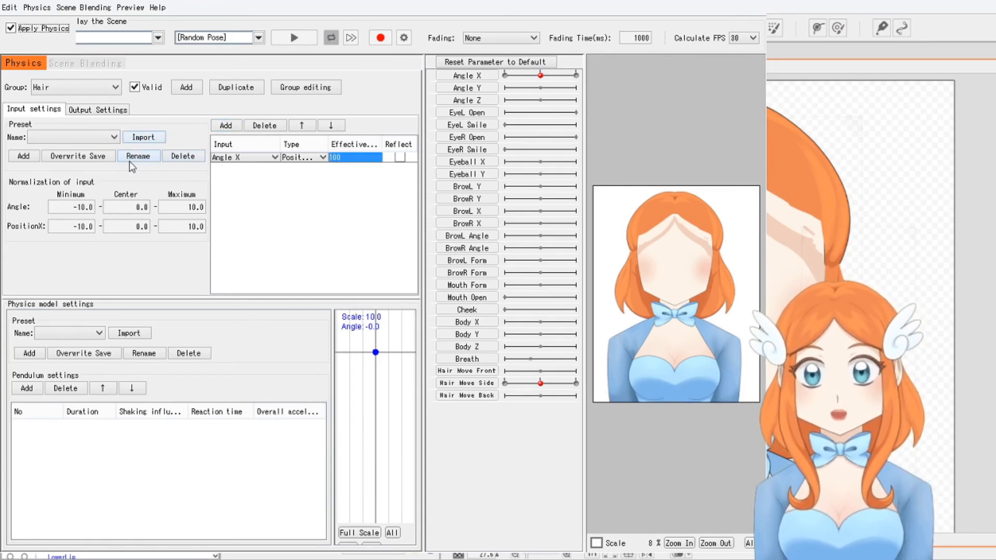
# Add a pendulum with Hair Move Side as its output parameter, and swing Angle X to test the hair movement
pyautogui.click(83, 110)
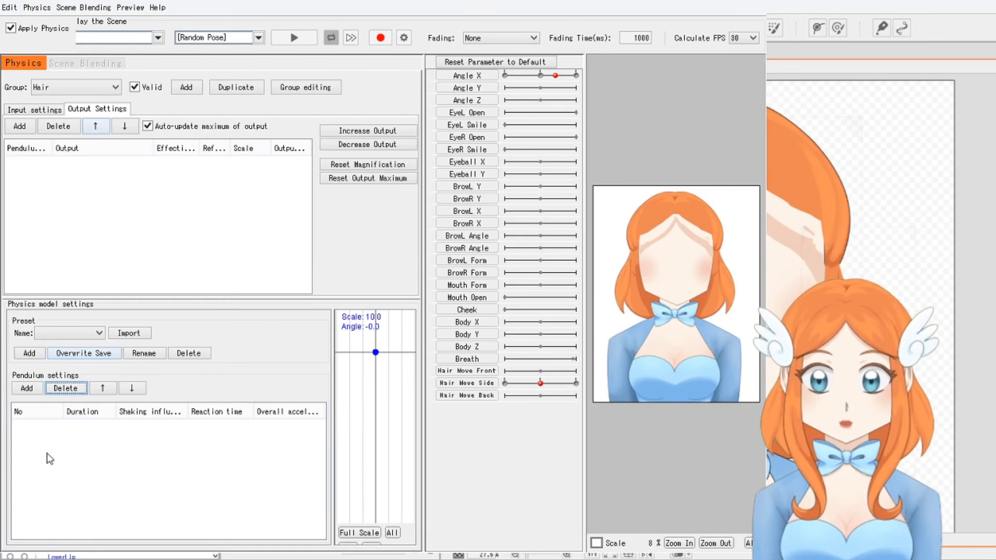
pyautogui.click(27, 388)
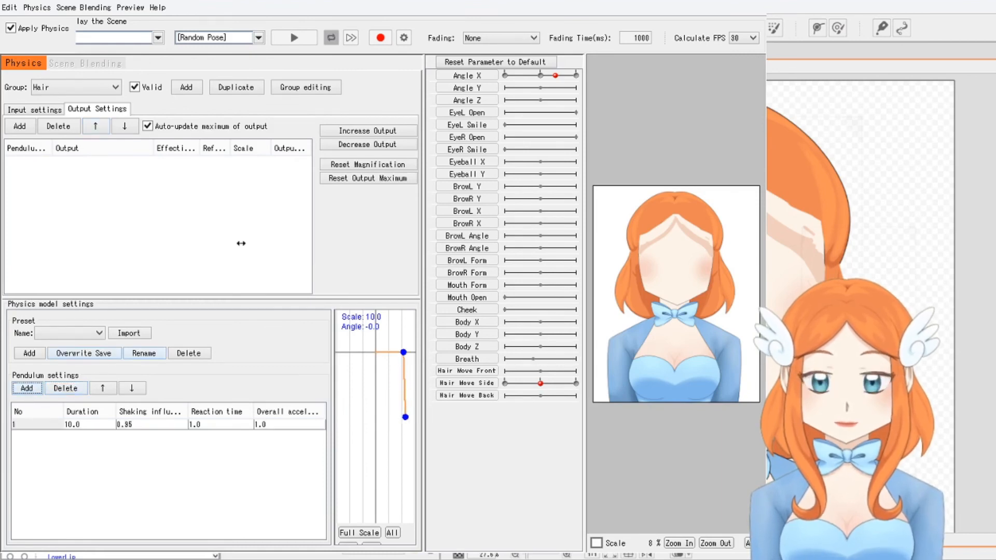
pyautogui.click(21, 126)
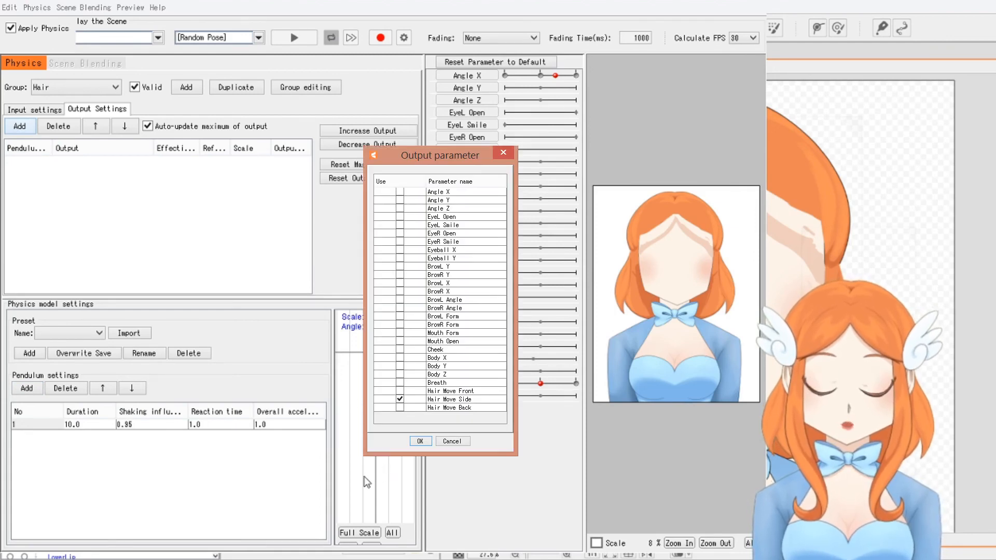
pyautogui.press('Return')
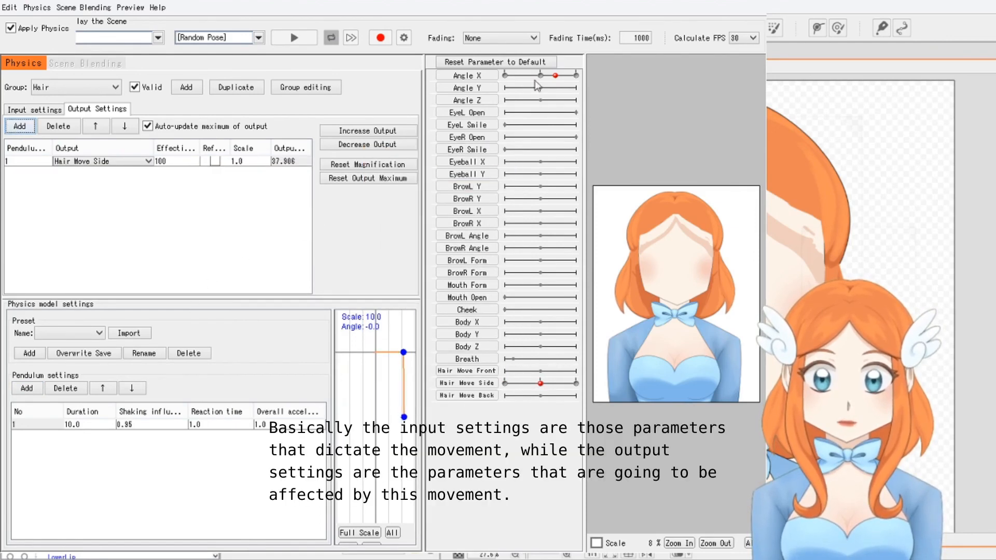
pyautogui.moveTo(555, 75); pyautogui.dragTo(538, 80)
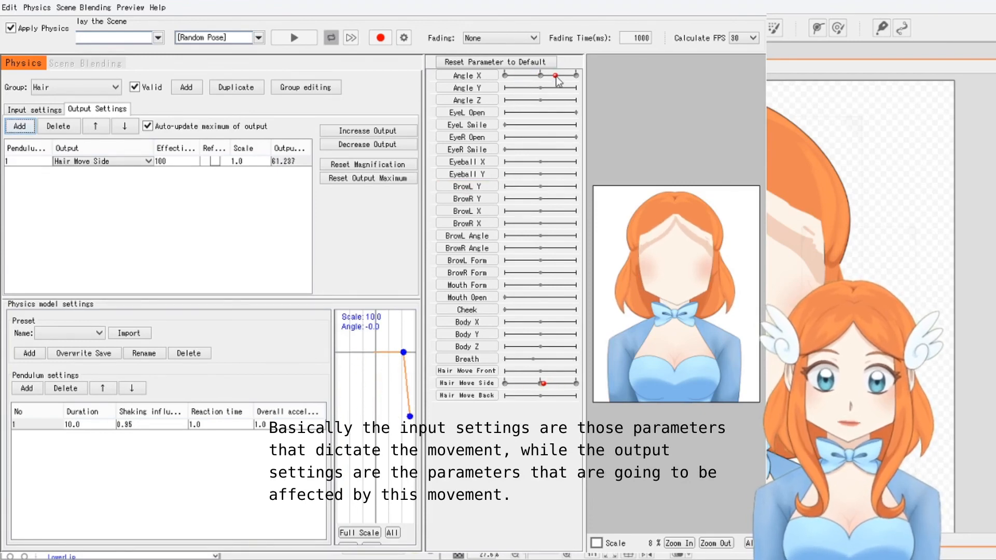
pyautogui.moveTo(539, 81)
pyautogui.mouseDown()
pyautogui.moveTo(572, 80)
pyautogui.moveTo(539, 81)
pyautogui.mouseUp()
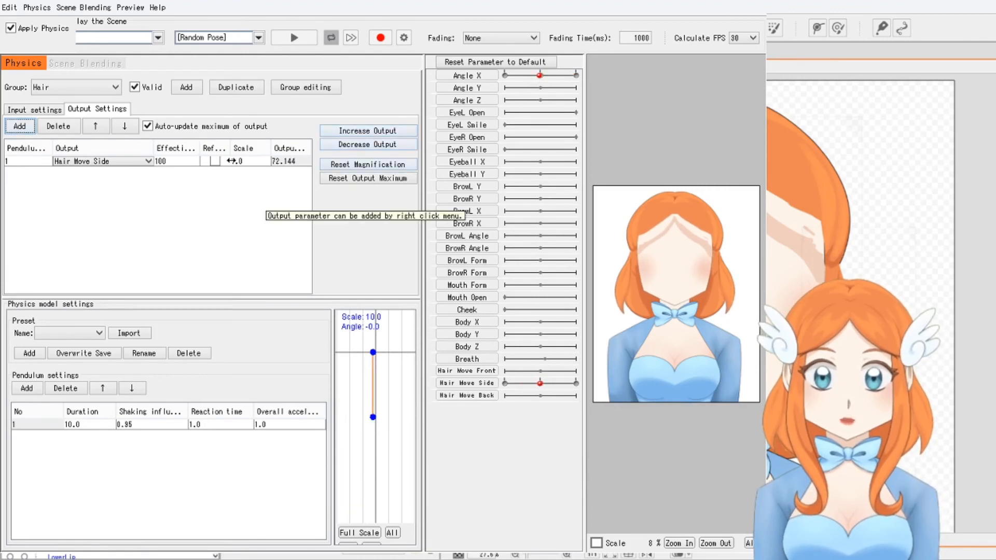
# Set the Hair Move Side output scale to 3.0 and swing Angle X to test the stronger movement
pyautogui.doubleClick(245, 161)
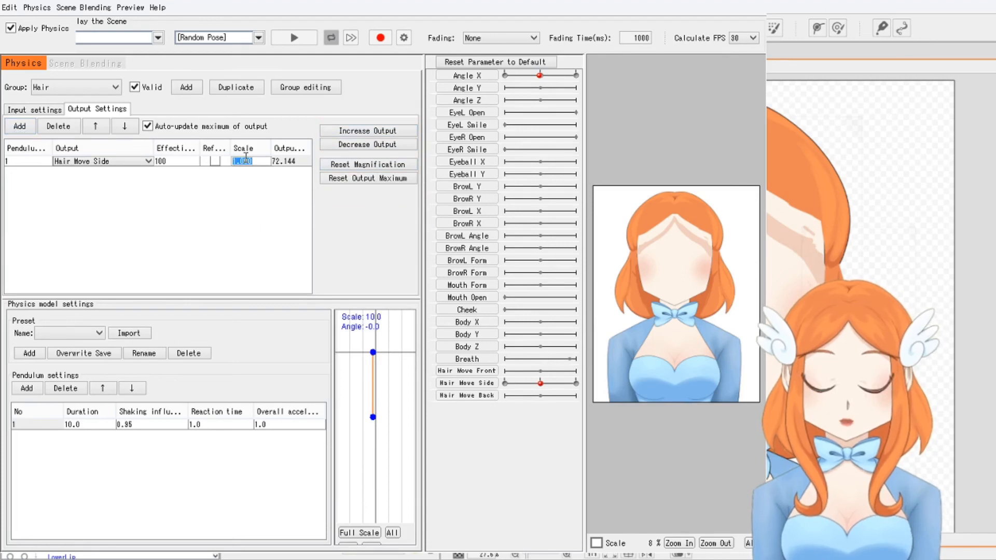
pyautogui.write('3.0')
pyautogui.press('Return')
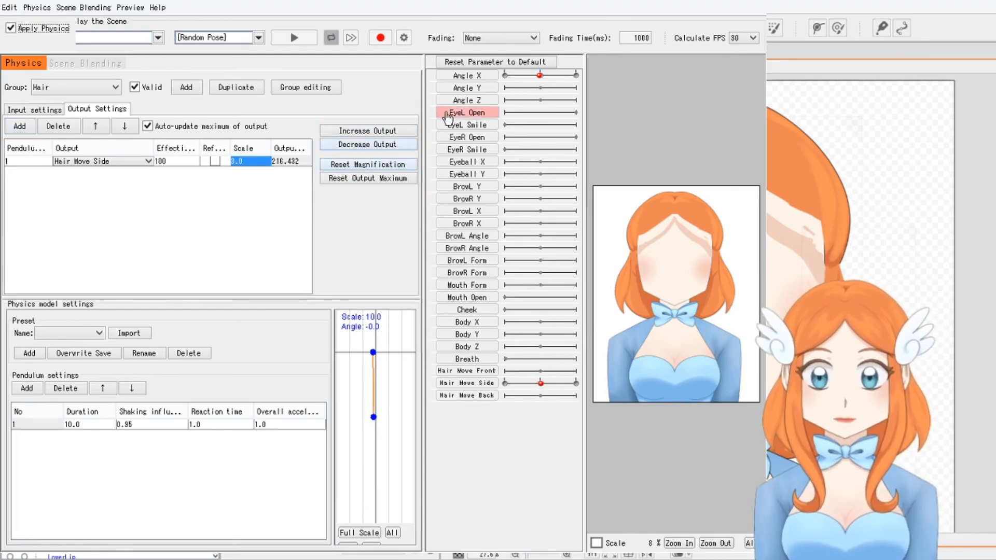
pyautogui.moveTo(541, 77)
pyautogui.mouseDown()
pyautogui.moveTo(553, 75)
pyautogui.moveTo(529, 79)
pyautogui.moveTo(571, 83)
pyautogui.moveTo(516, 100)
pyautogui.moveTo(564, 93)
pyautogui.moveTo(541, 96)
pyautogui.mouseUp()
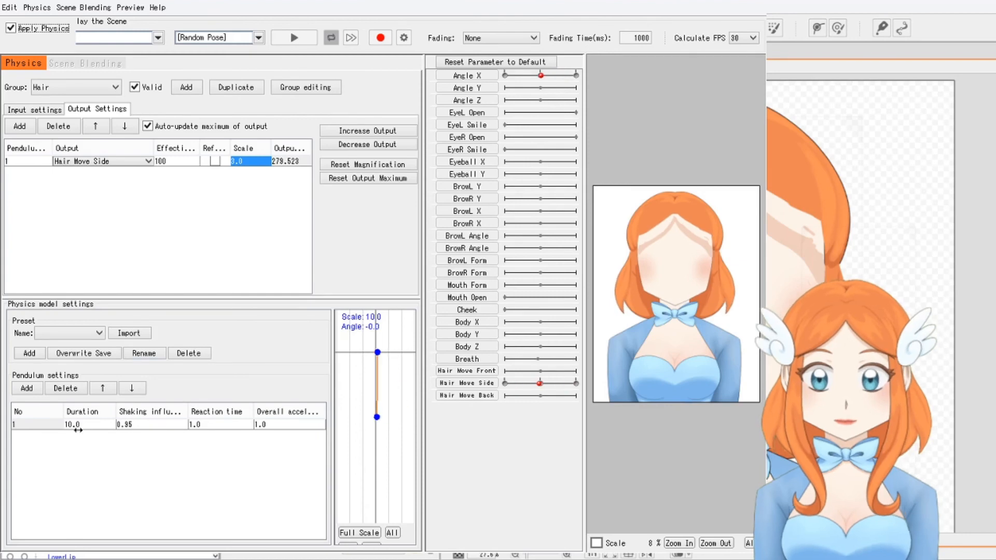
# Set the pendulum's duration to 5.0 and swing Angle X back and forth to test the hair physics
pyautogui.doubleClick(78, 424)
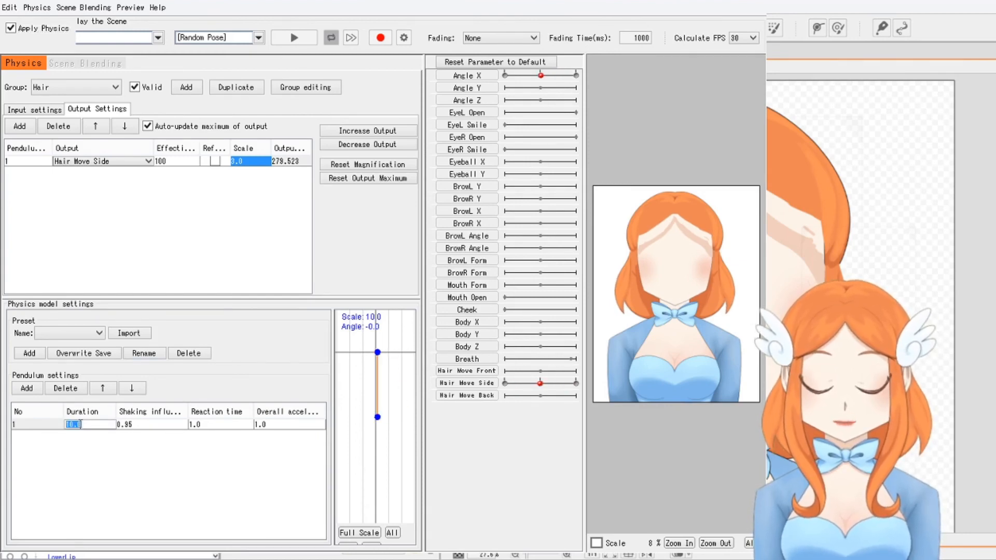
pyautogui.write('5')
pyautogui.press('Return')
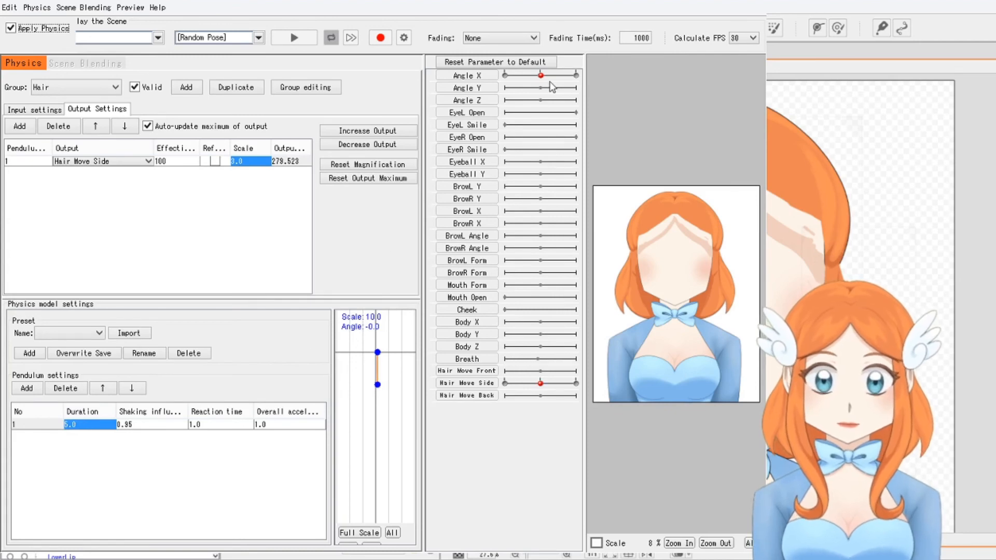
pyautogui.moveTo(541, 76); pyautogui.dragTo(541, 75)
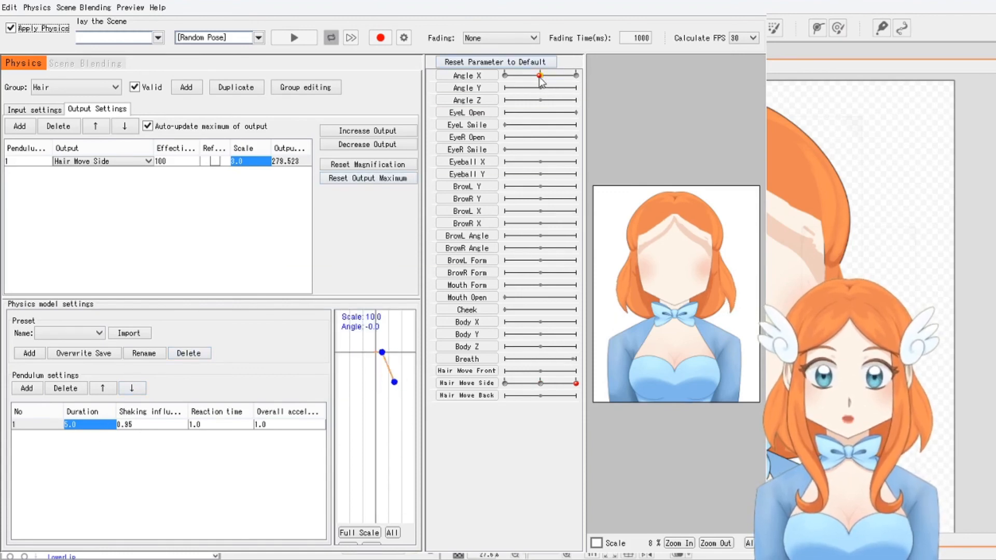
pyautogui.moveTo(543, 77); pyautogui.dragTo(539, 86)
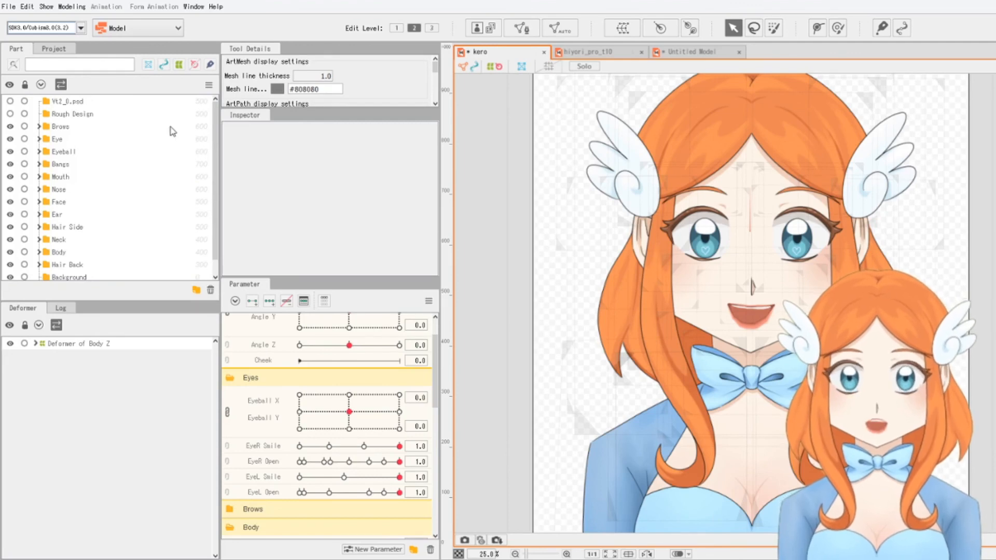
# Review the moc3 runtime export settings of the kero model and close them without exporting
pyautogui.click(11, 10)
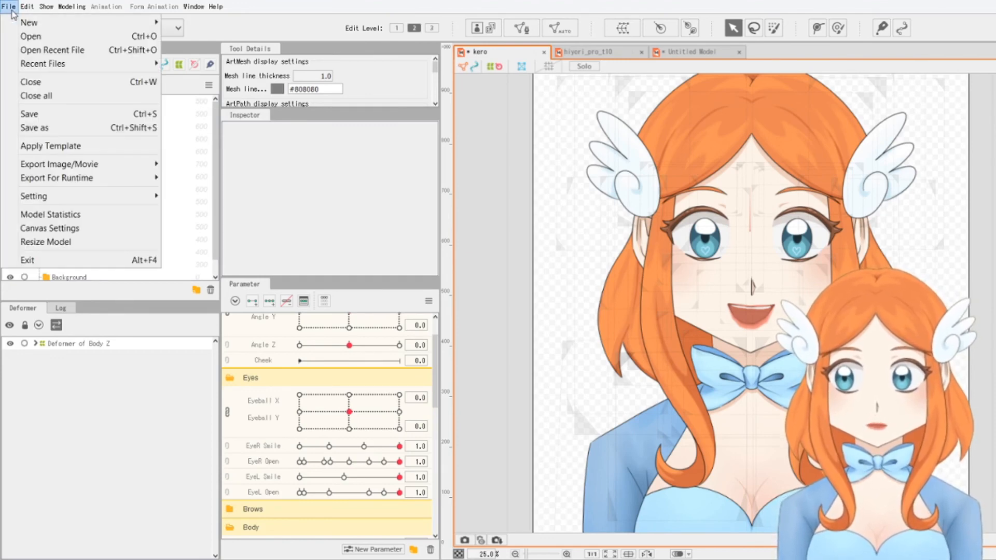
pyautogui.moveTo(65, 178)
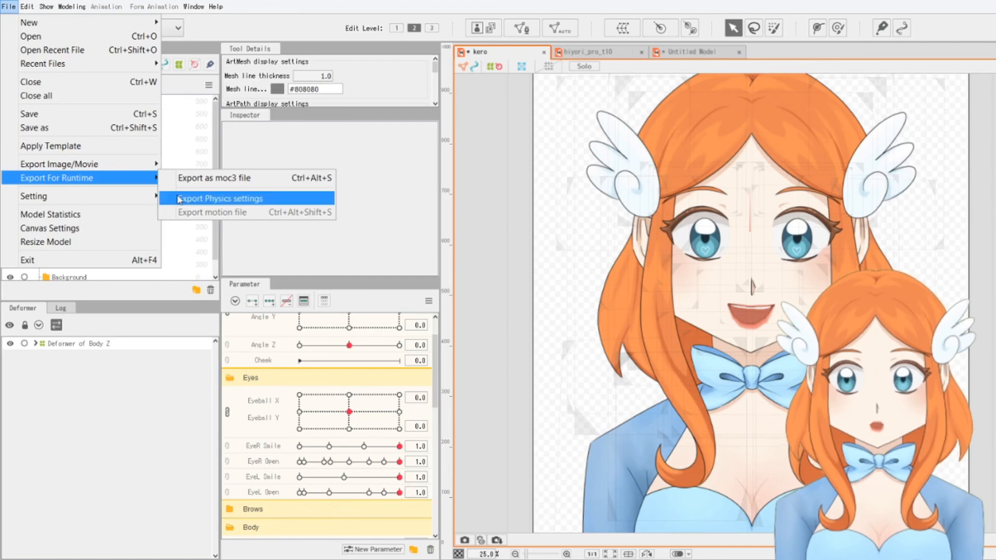
pyautogui.click(202, 179)
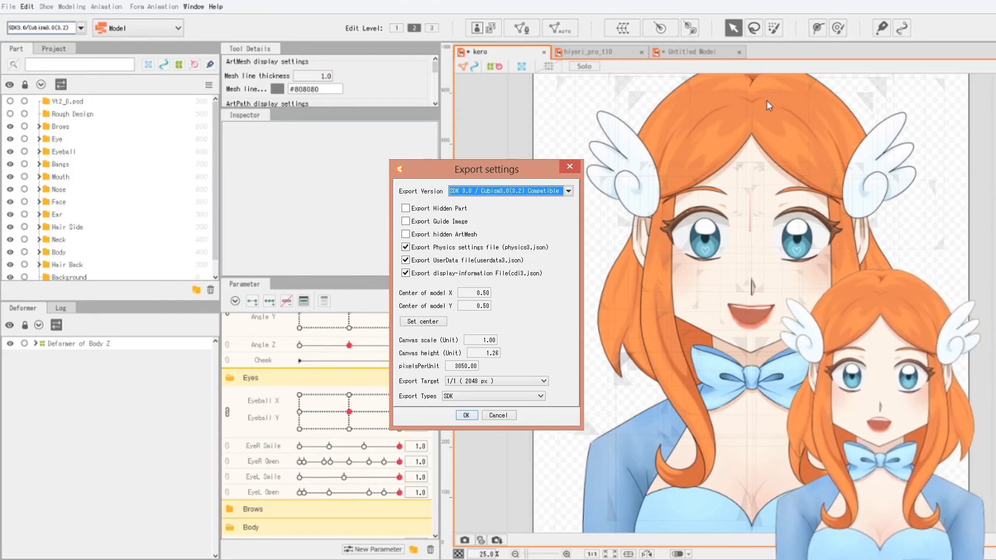
pyautogui.click(500, 415)
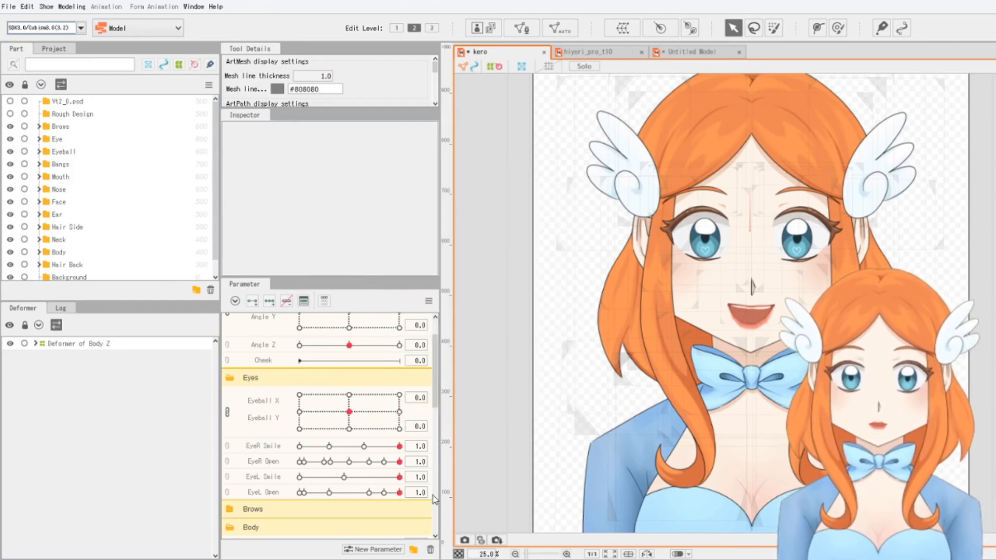